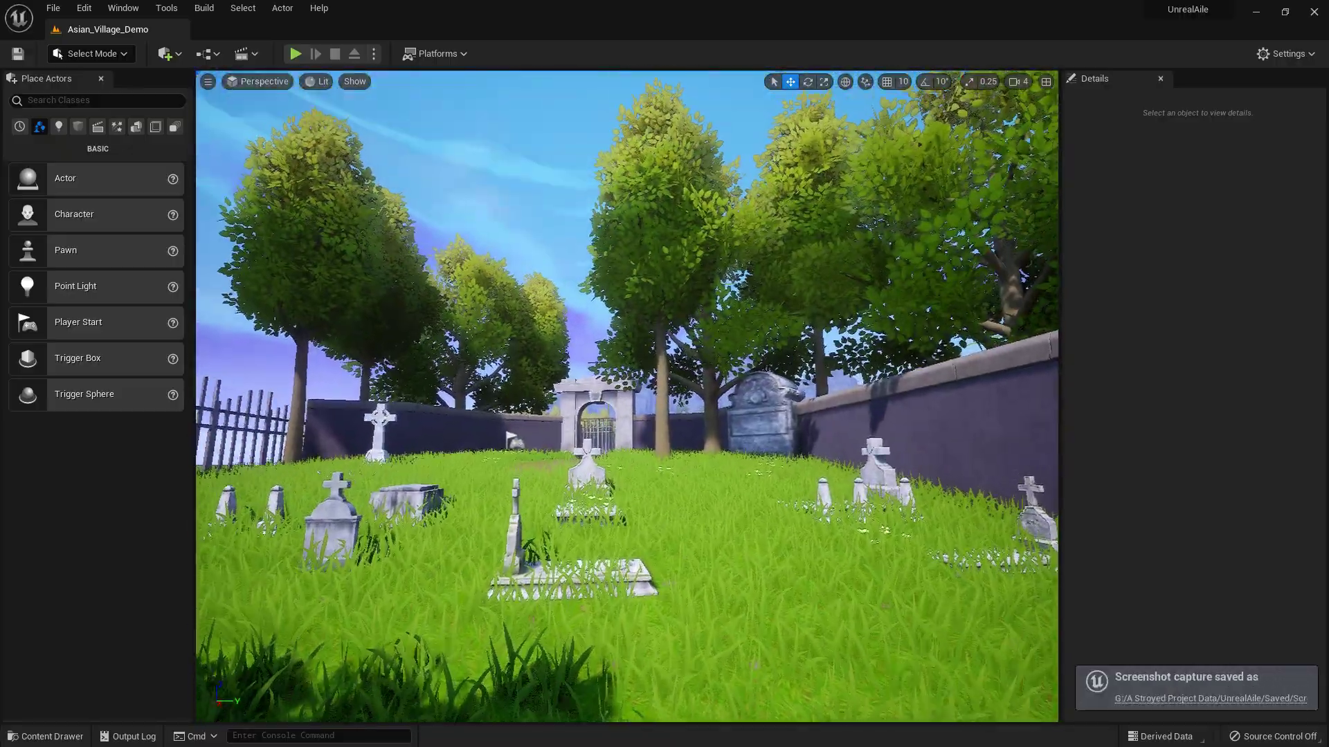
Play-test the level, running the character past the gate and tomb, then stop
key(alt+p)
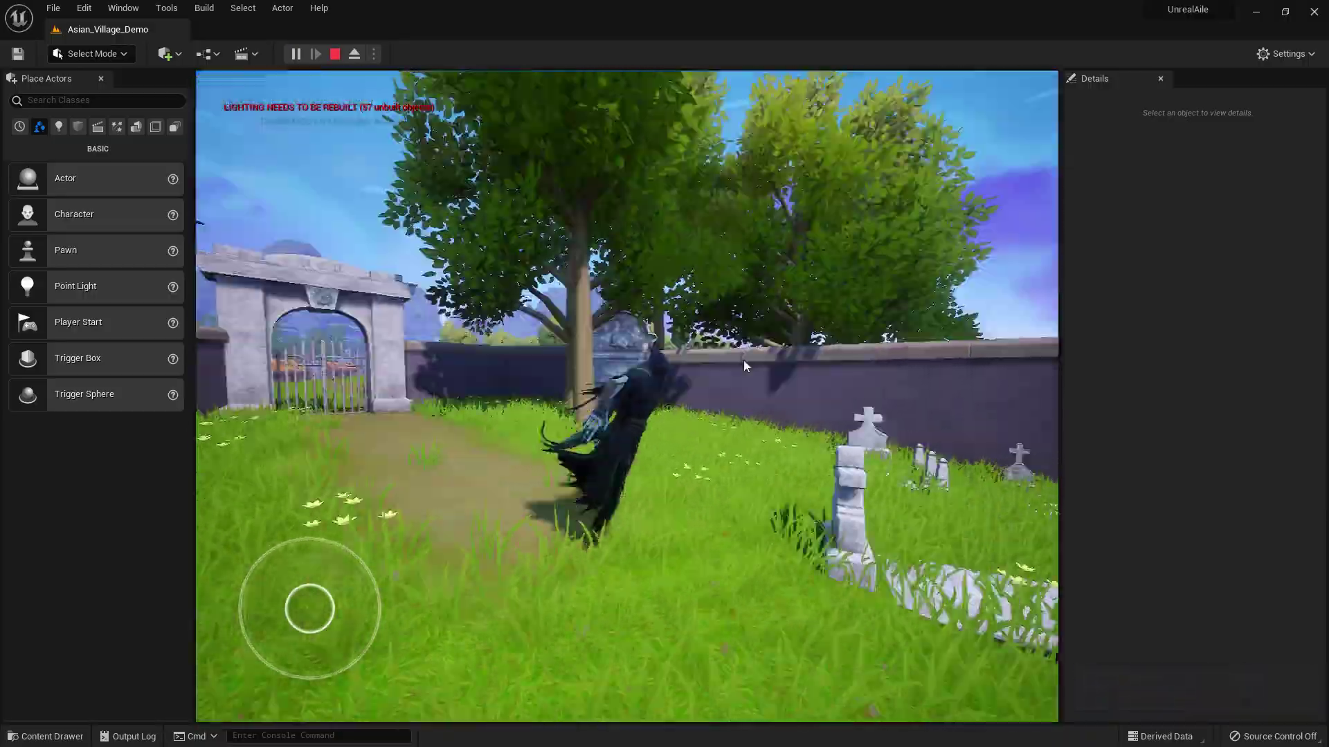
drag(722, 338, 1035, 442)
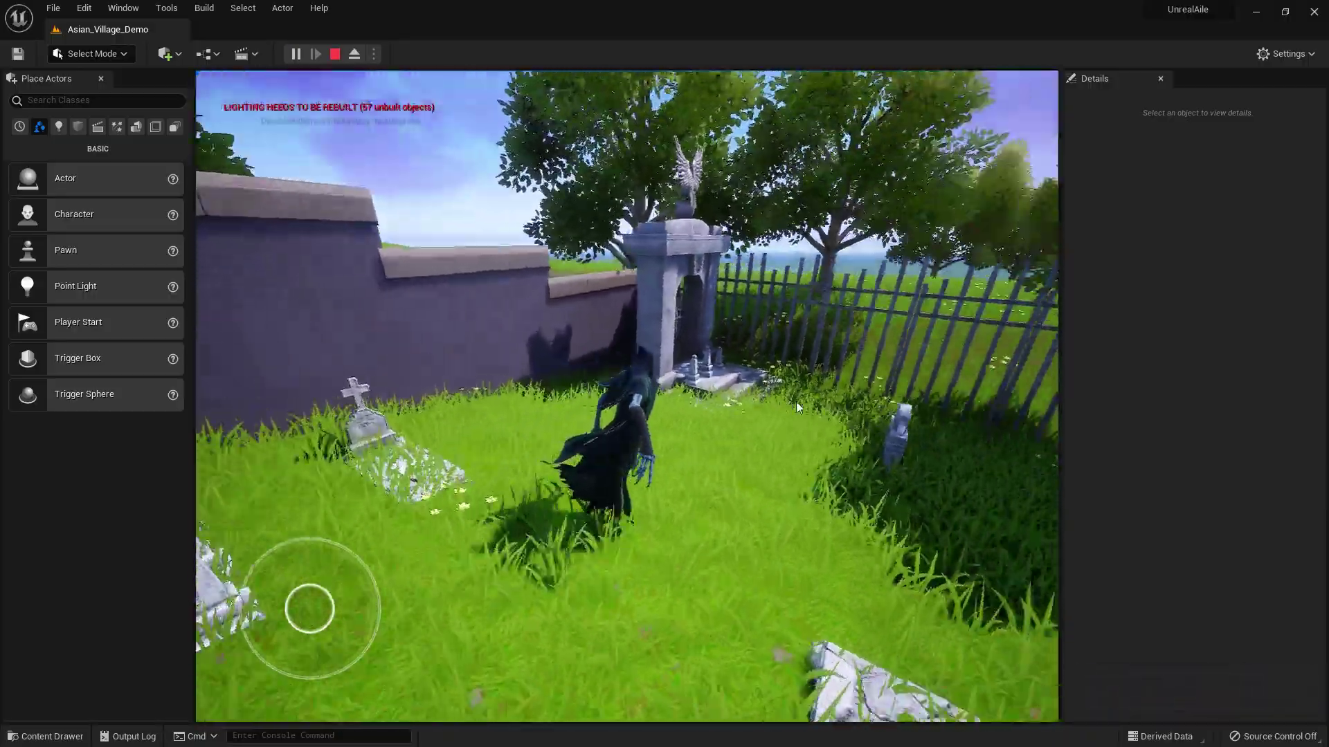
drag(1034, 441, 490, 385)
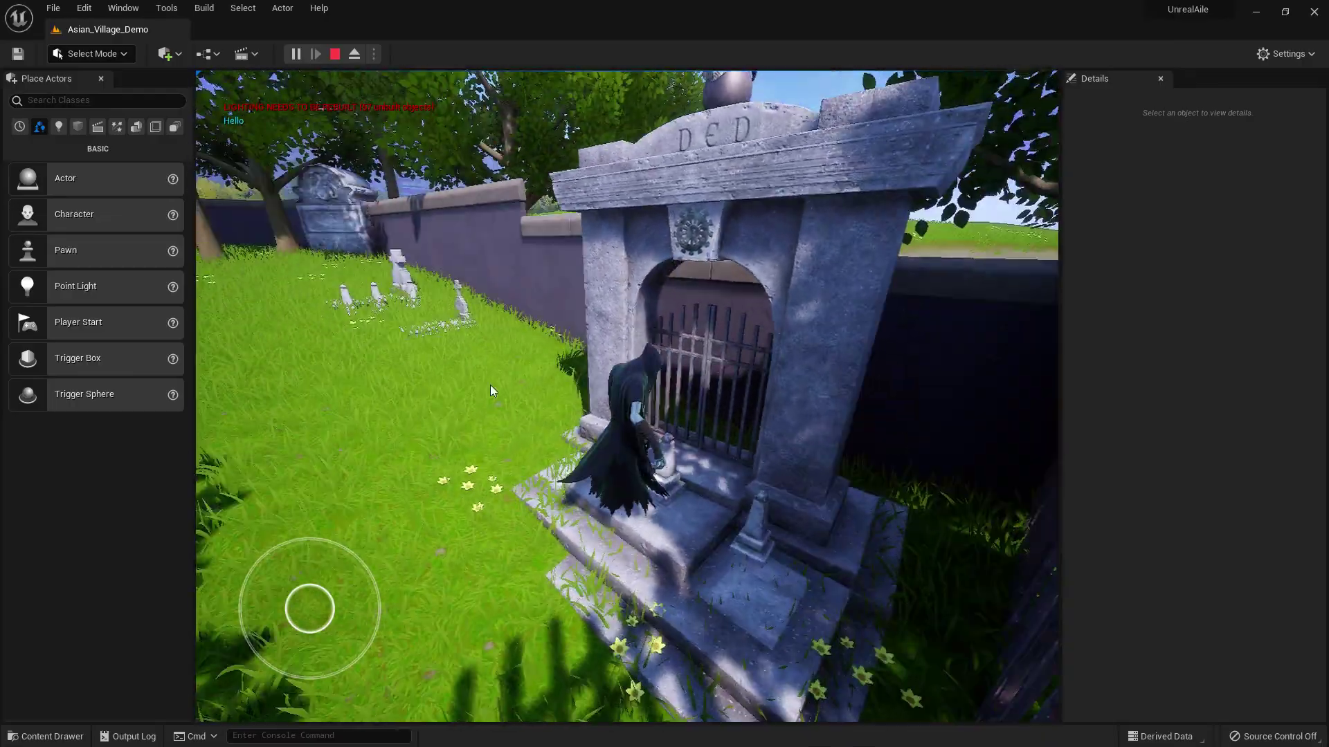
drag(828, 449, 475, 377)
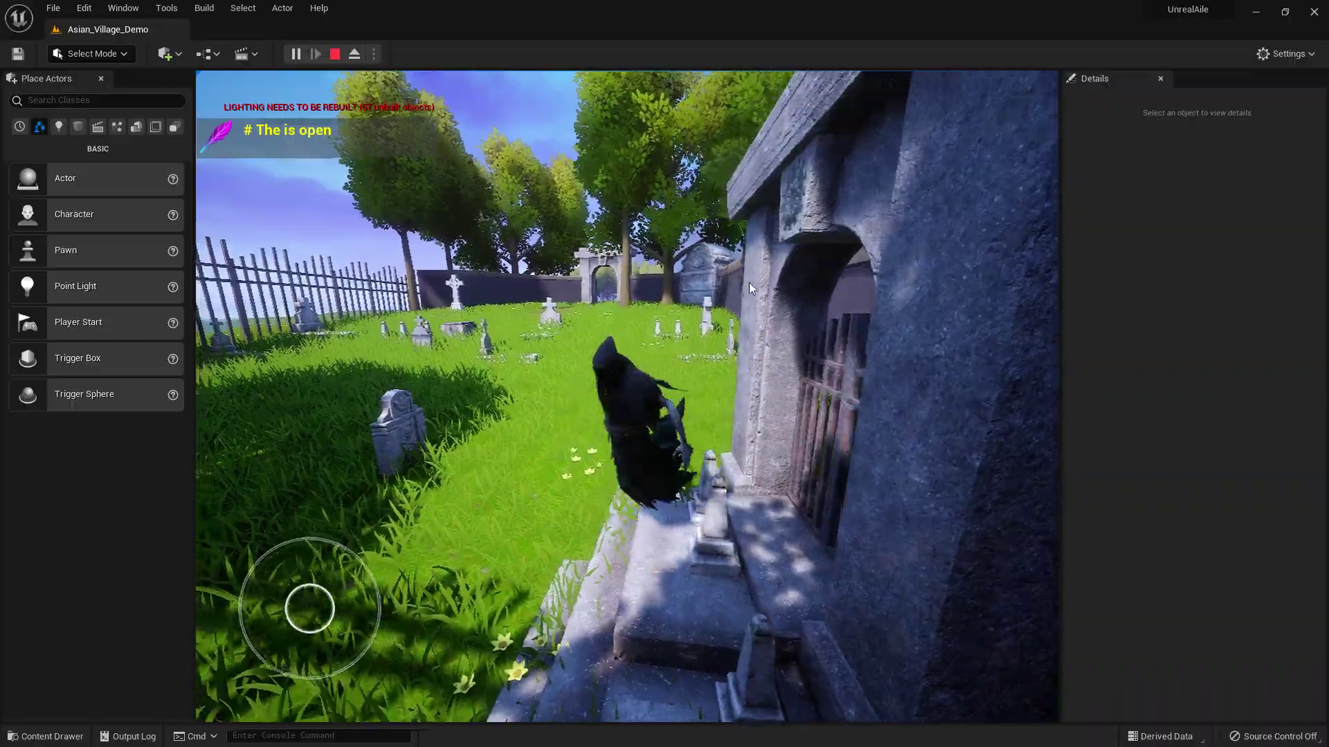
mouse_move(749, 283)
mouse_down()
mouse_move(197, 362)
mouse_move(852, 379)
mouse_move(920, 326)
mouse_move(554, 320)
mouse_move(835, 336)
mouse_move(971, 324)
mouse_move(664, 346)
mouse_move(818, 308)
mouse_move(784, 322)
mouse_move(527, 321)
mouse_move(860, 319)
mouse_move(454, 279)
mouse_move(871, 340)
mouse_move(498, 323)
mouse_up()
key(Escape)
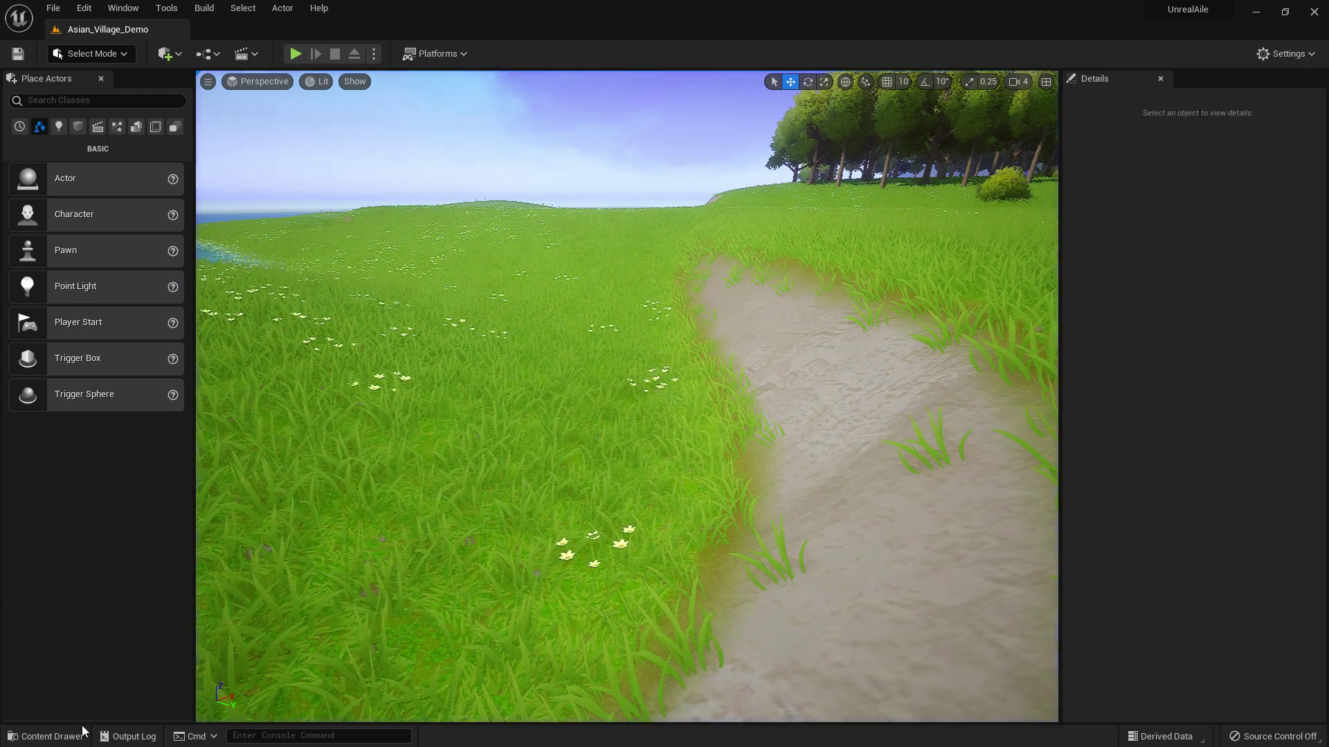
Load the Overview map from the RPGEffects folder in the Content Drawer
click(81, 733)
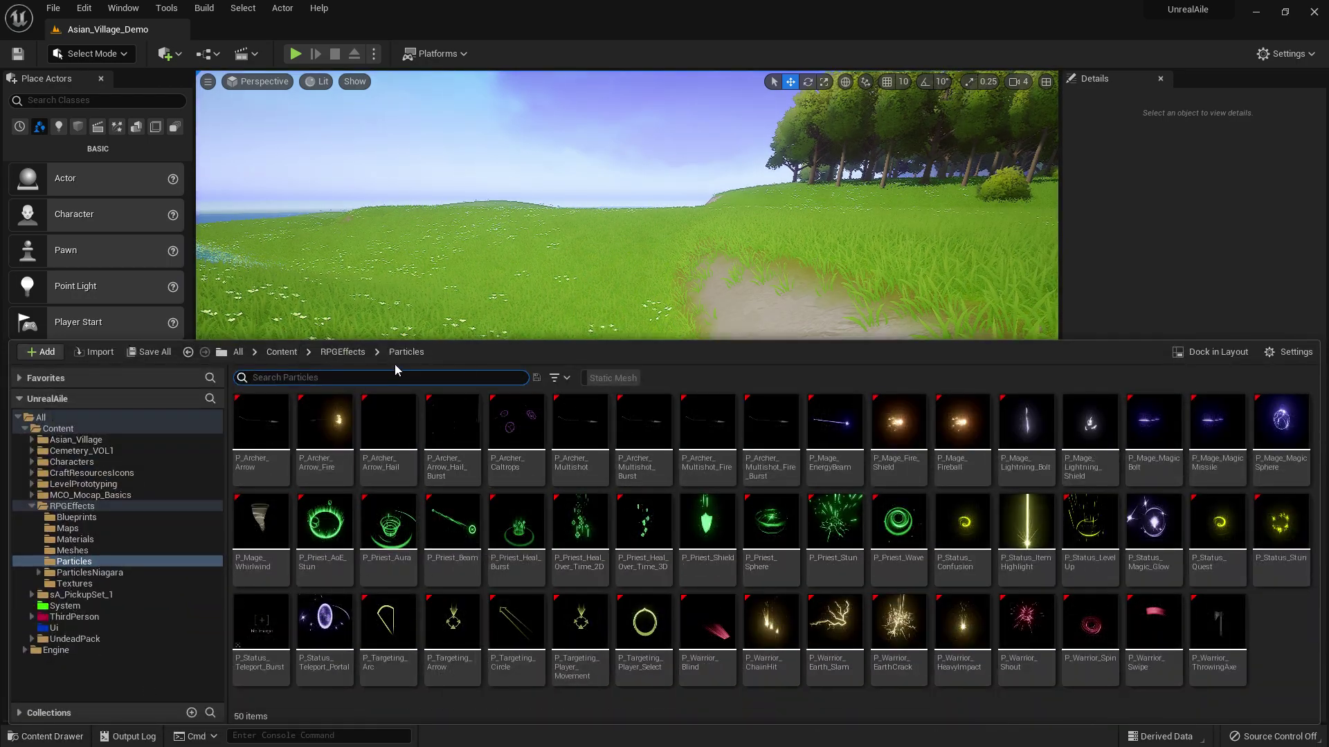
click(343, 353)
double_click(320, 426)
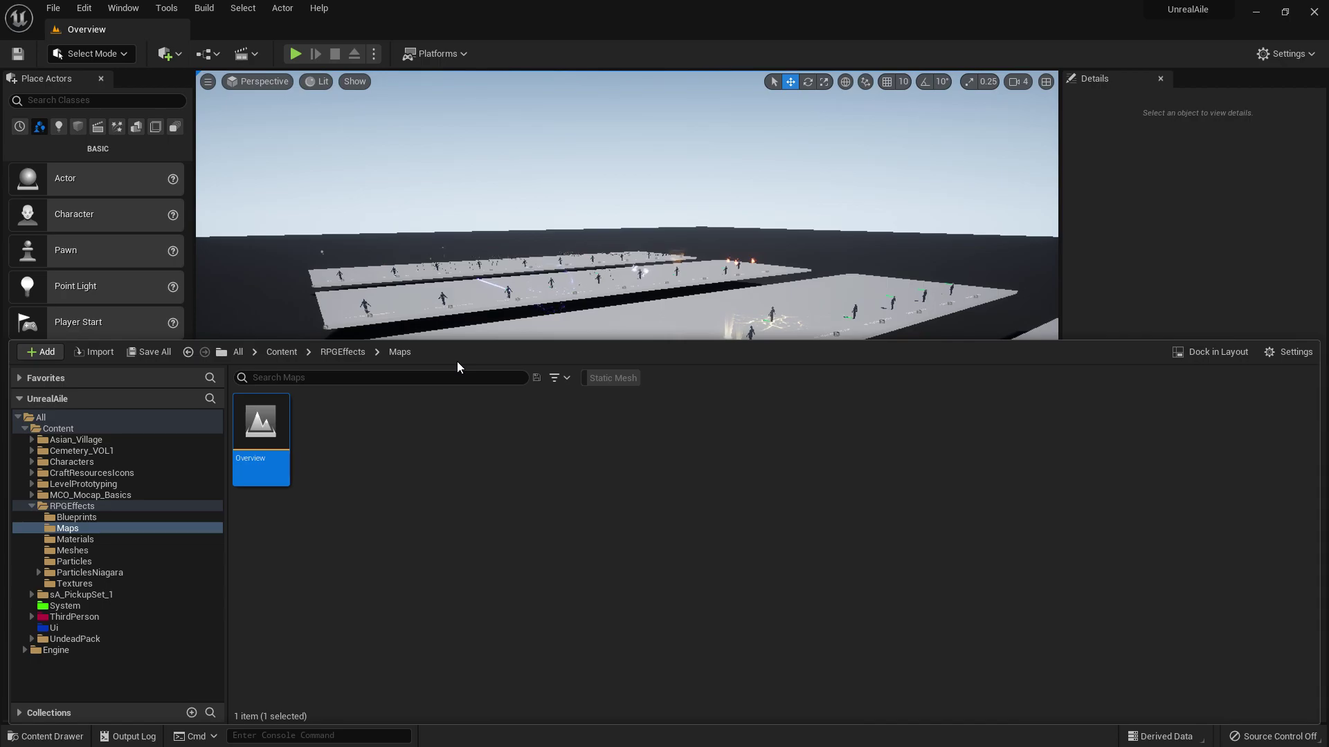
right_drag(722, 253, 701, 255)
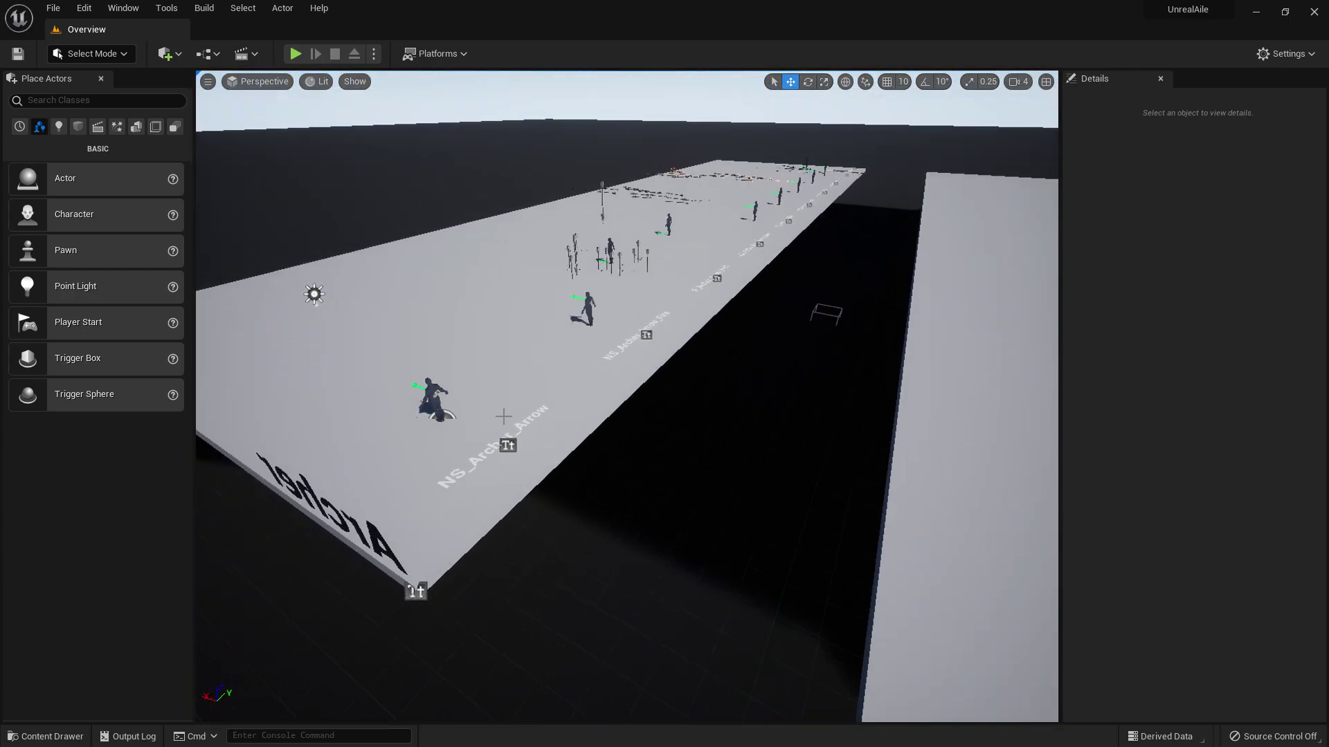
click(50, 736)
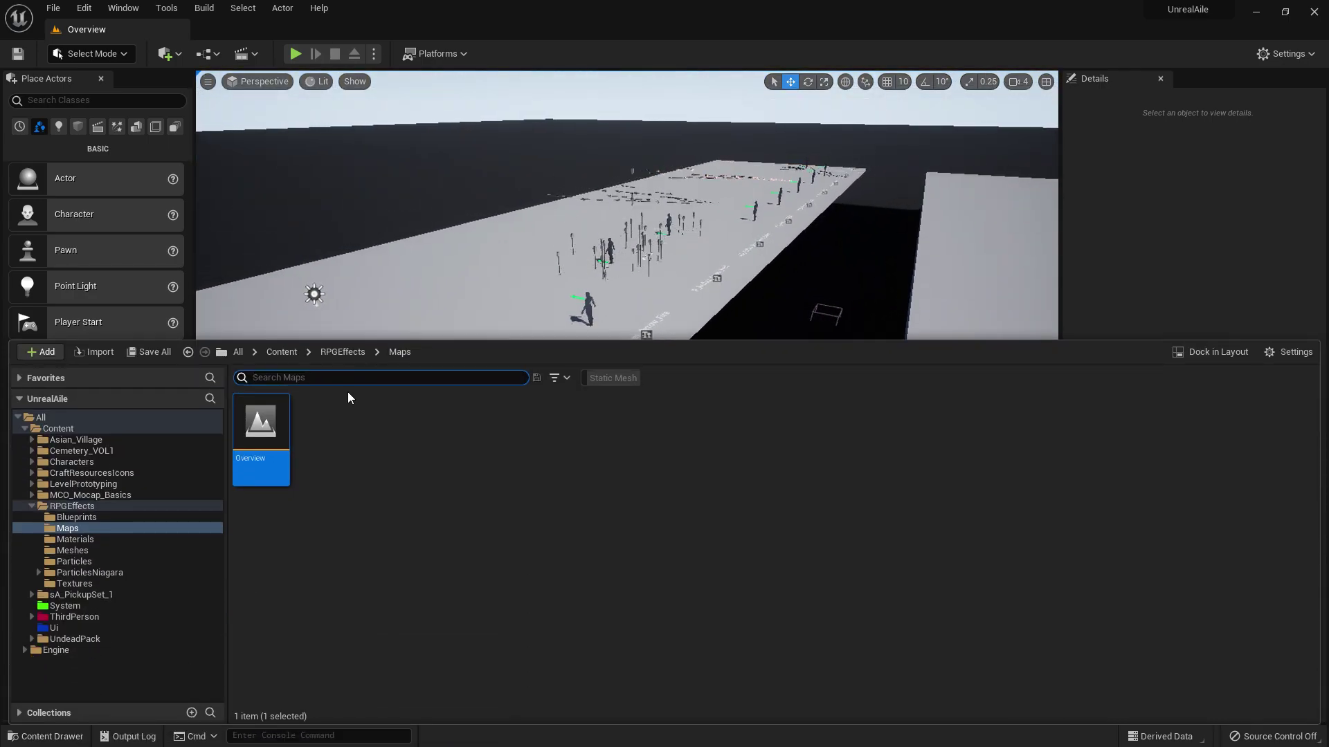
Open the Demonstration map from Cemetery_VOL1 and move the camera toward the cemetery gate
click(280, 353)
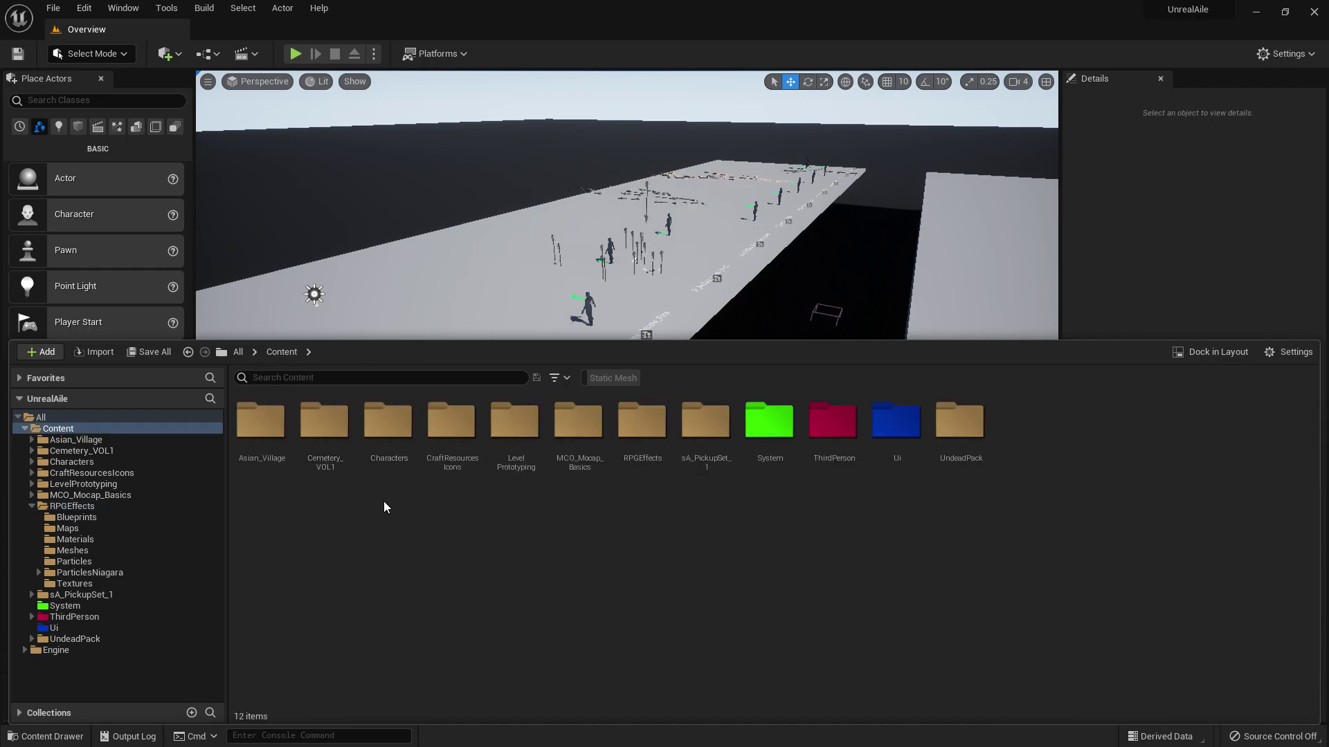
double_click(316, 437)
double_click(250, 426)
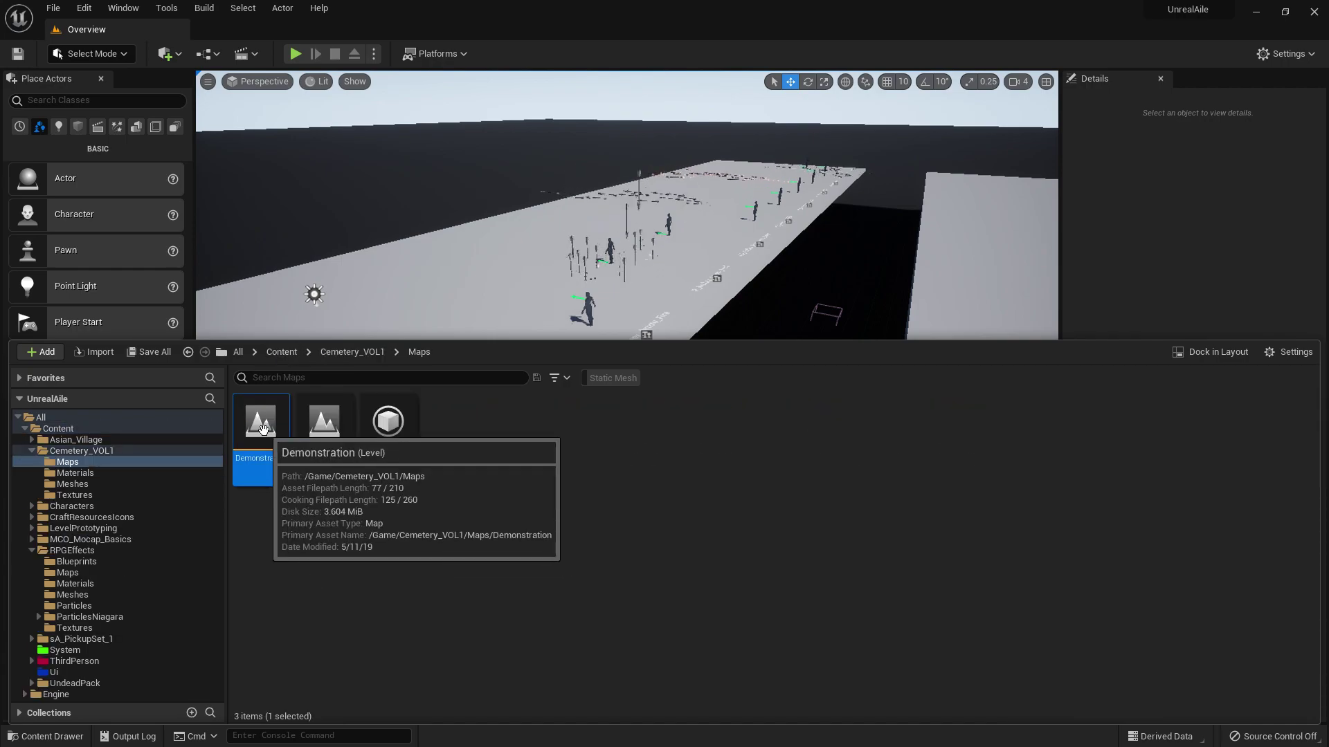
right_drag(539, 296, 539, 296)
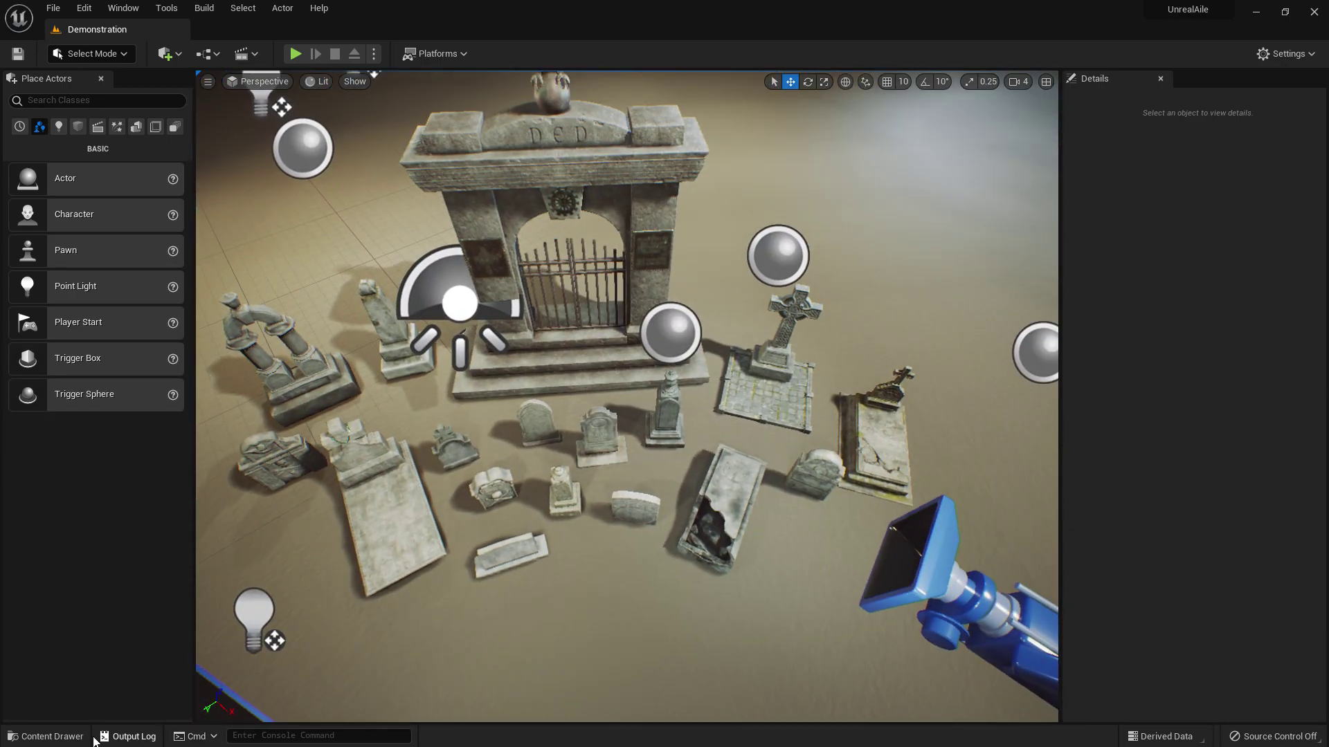
Browse sA_PickupSet_1's Fx NiagaraEmitters and NiagaraSystems folders, then return to Content
click(53, 736)
click(369, 353)
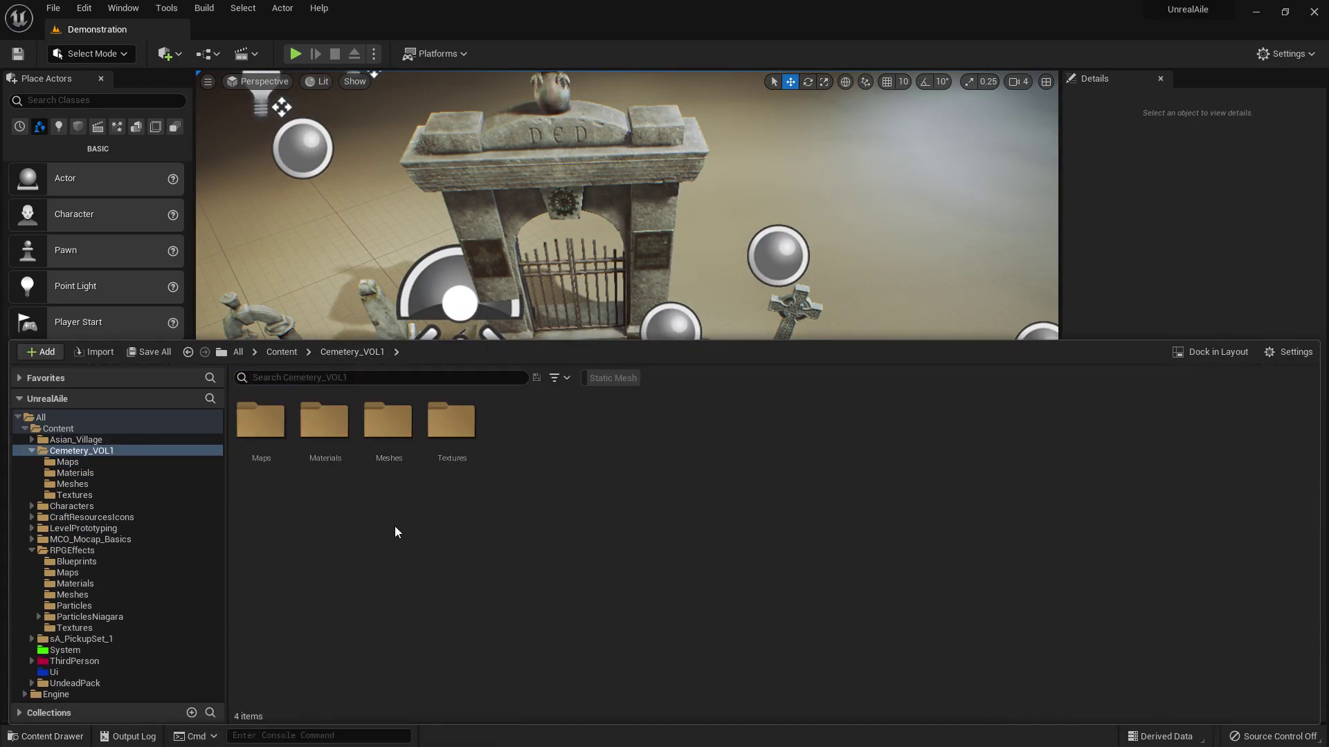
click(308, 353)
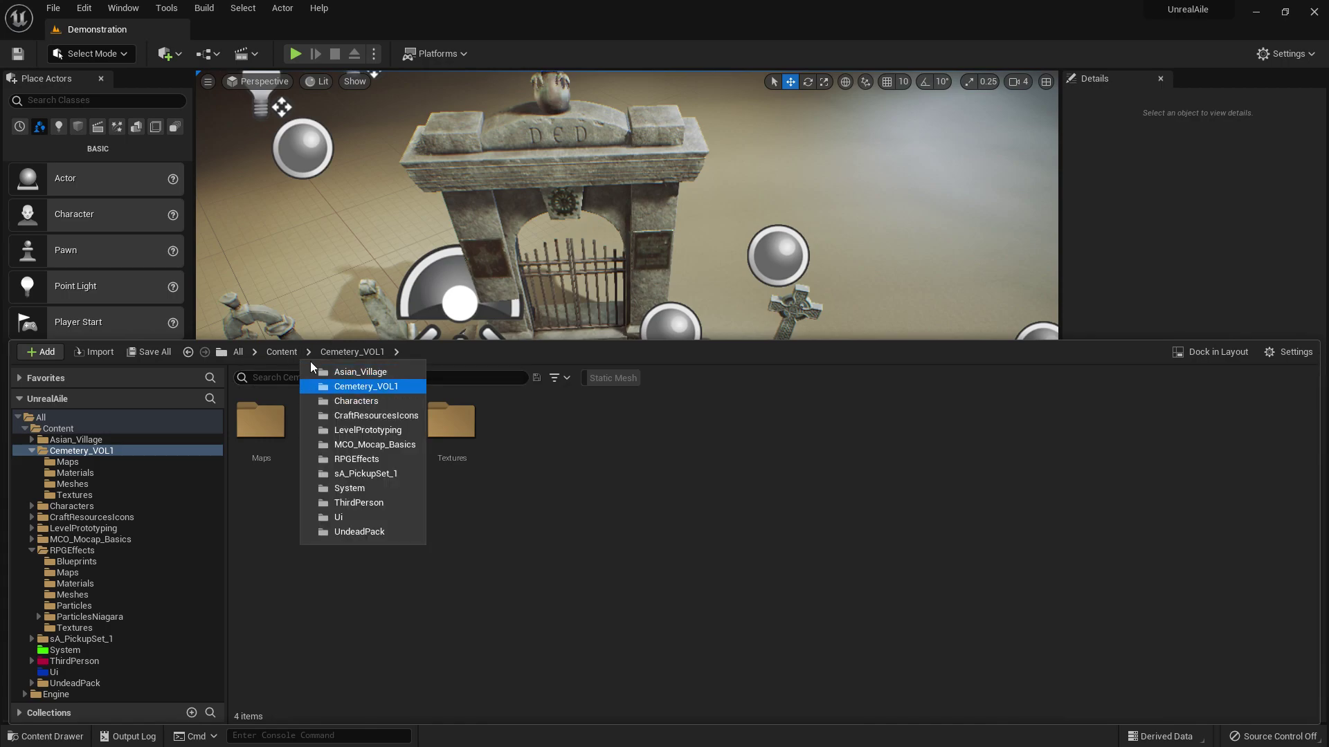
click(268, 351)
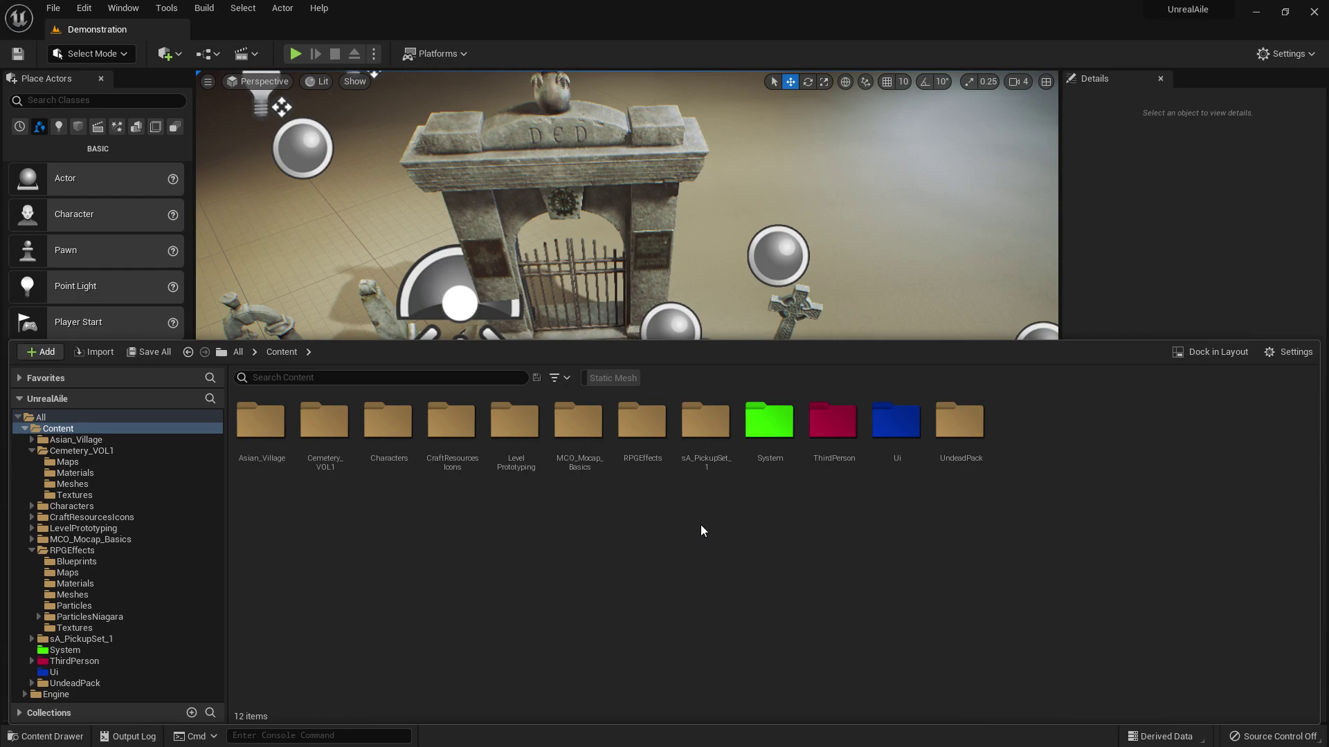
double_click(707, 465)
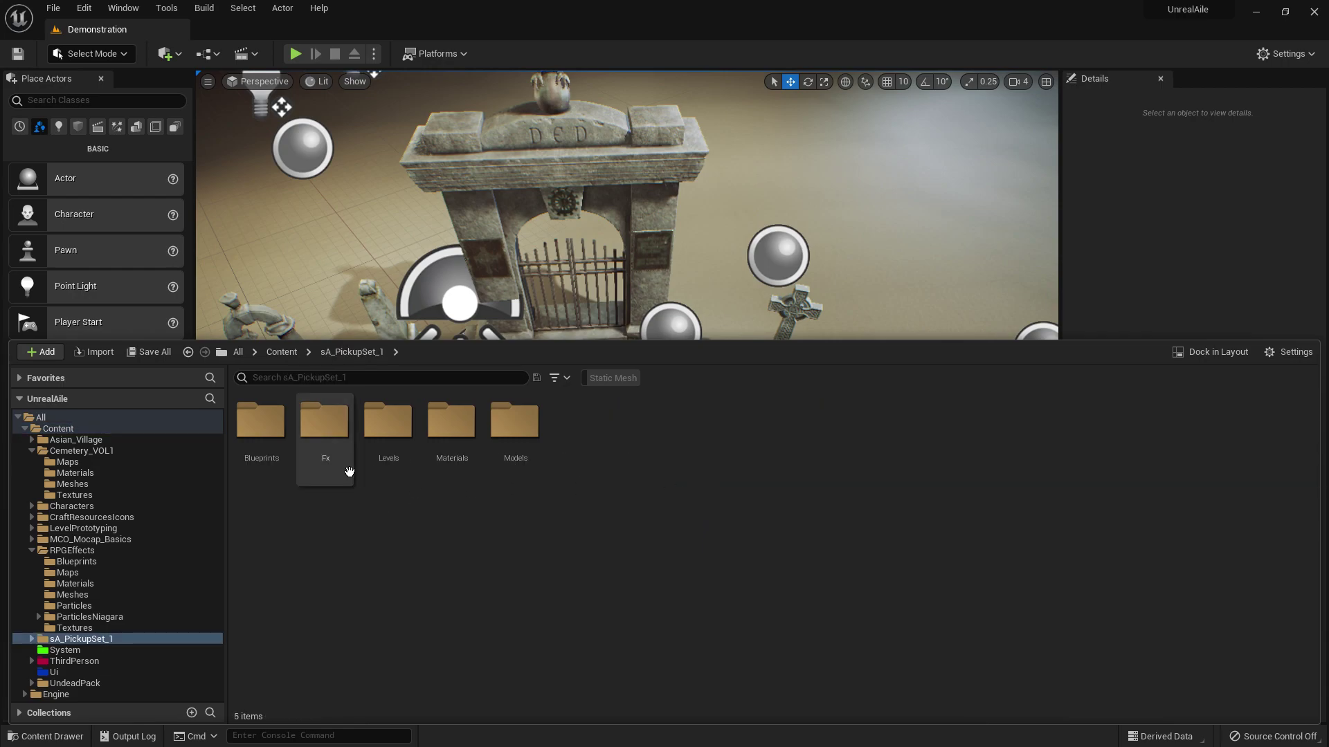
double_click(326, 437)
double_click(270, 444)
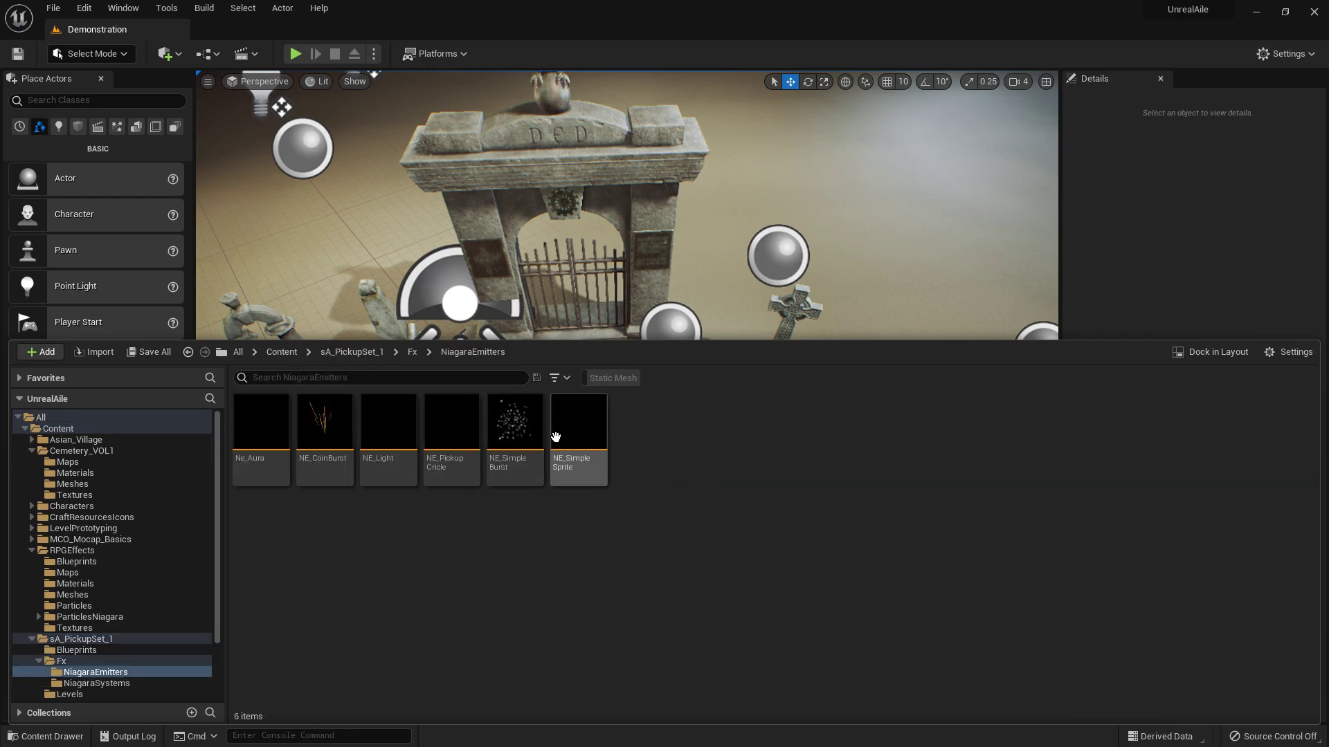
click(413, 353)
double_click(326, 445)
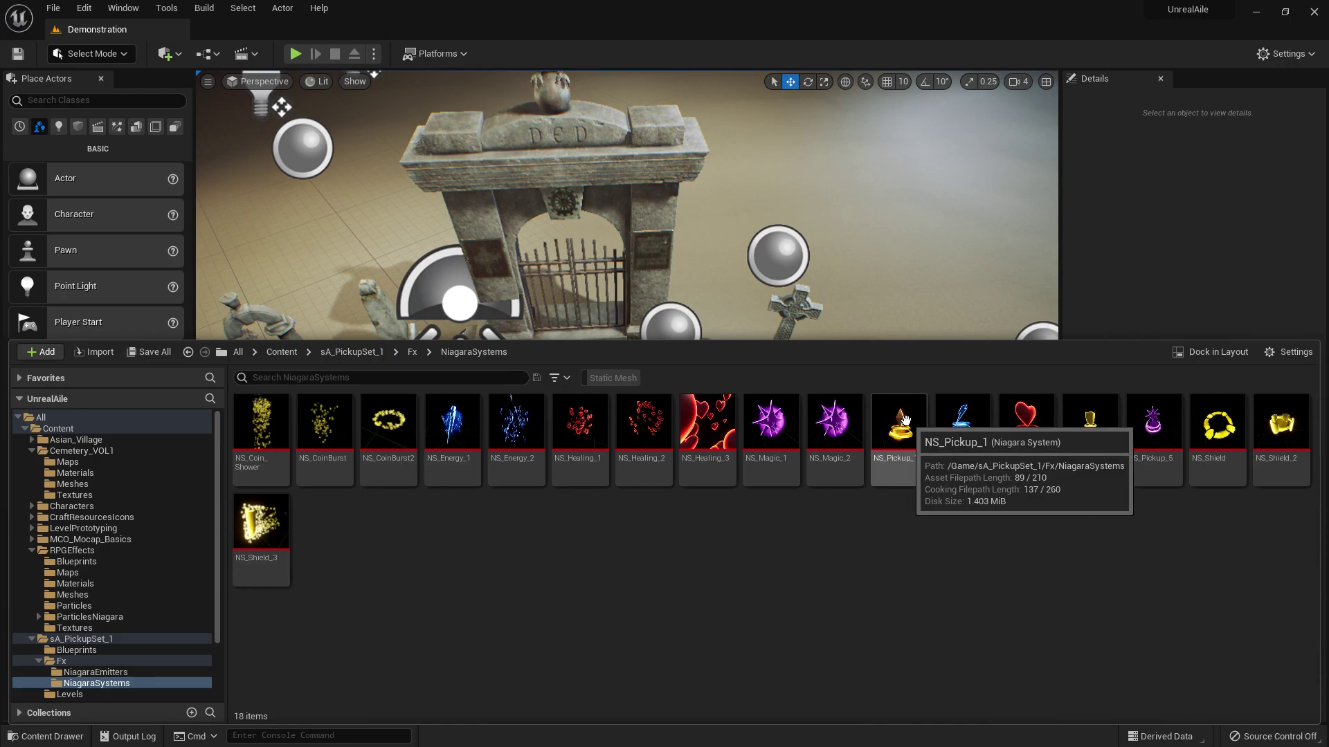
click(281, 353)
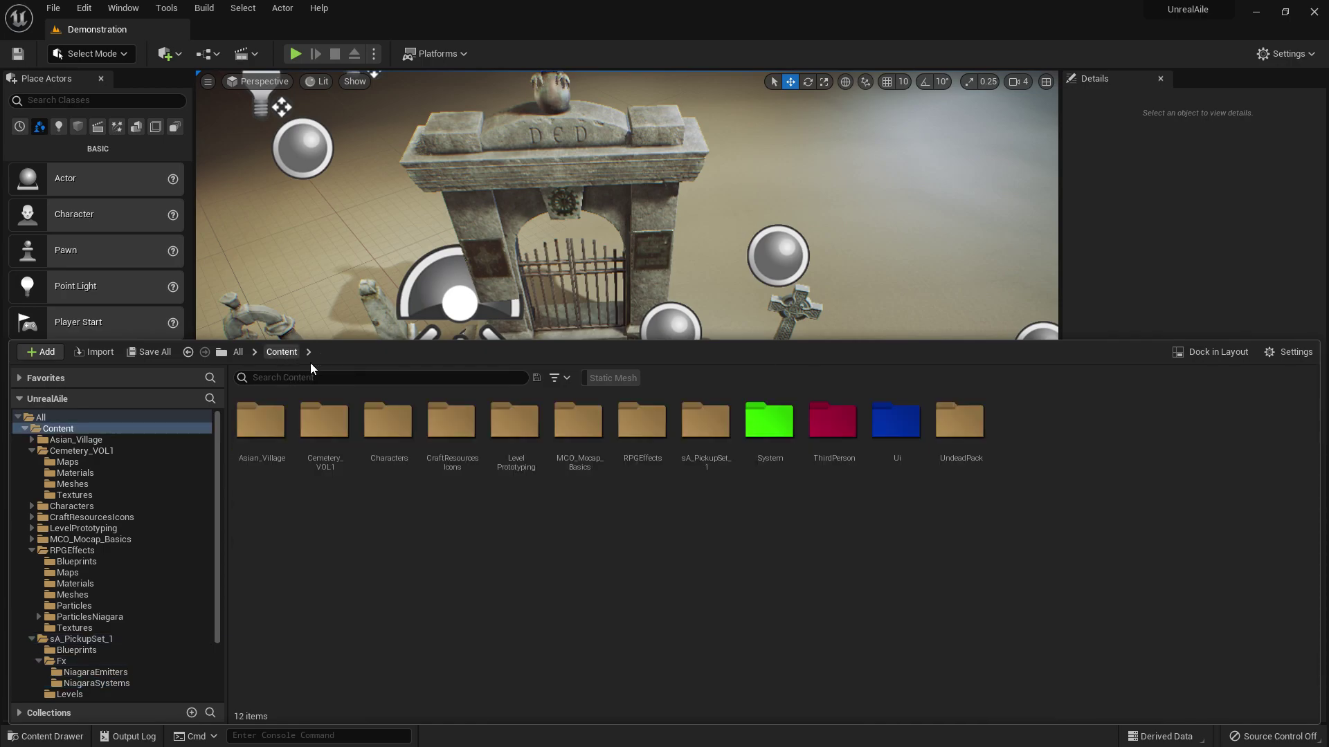
Create an Actor blueprint named Heath_BP in the System folder and open it
double_click(764, 454)
right_click(456, 436)
click(523, 380)
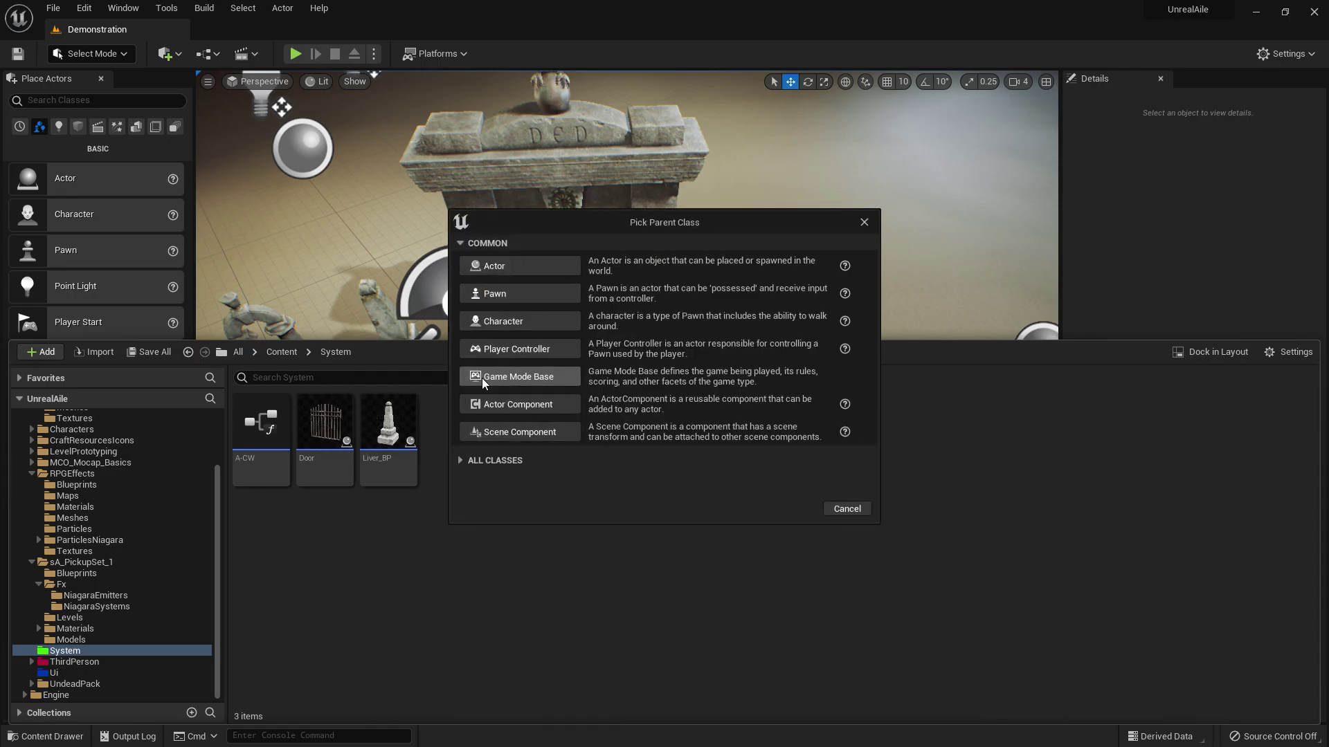
click(503, 265)
text(Heath_BP)
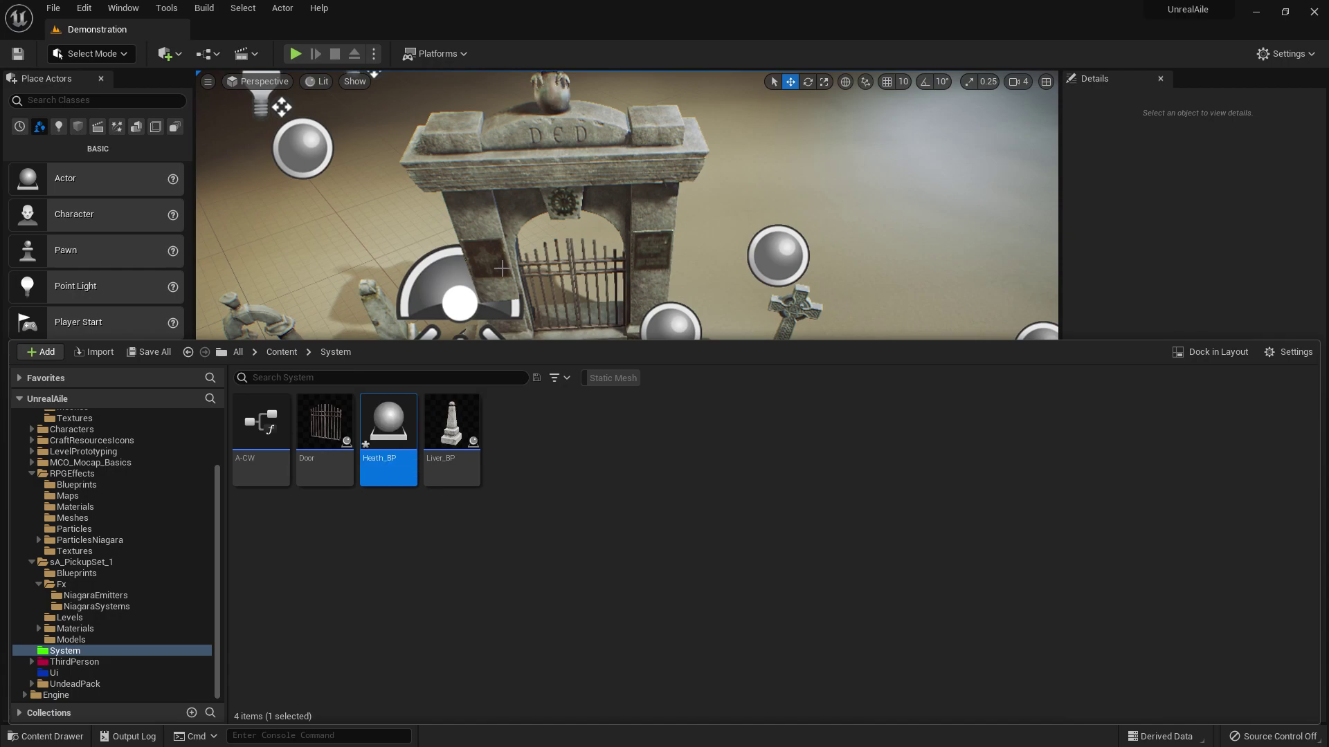
double_click(442, 401)
drag(650, 263, 728, 126)
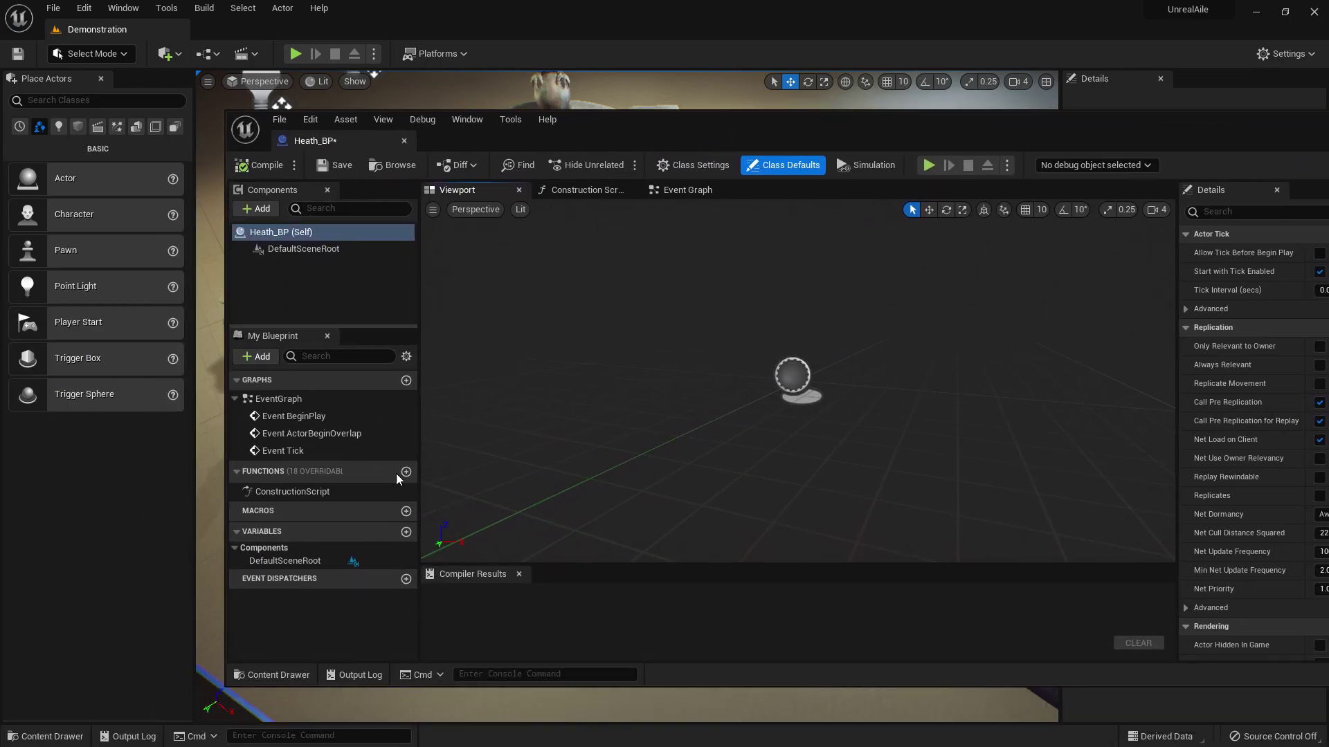
Add NS_Pickup_1 from sA_PickupSet_1/Fx/NiagaraSystems as a component, then compile and save
click(269, 676)
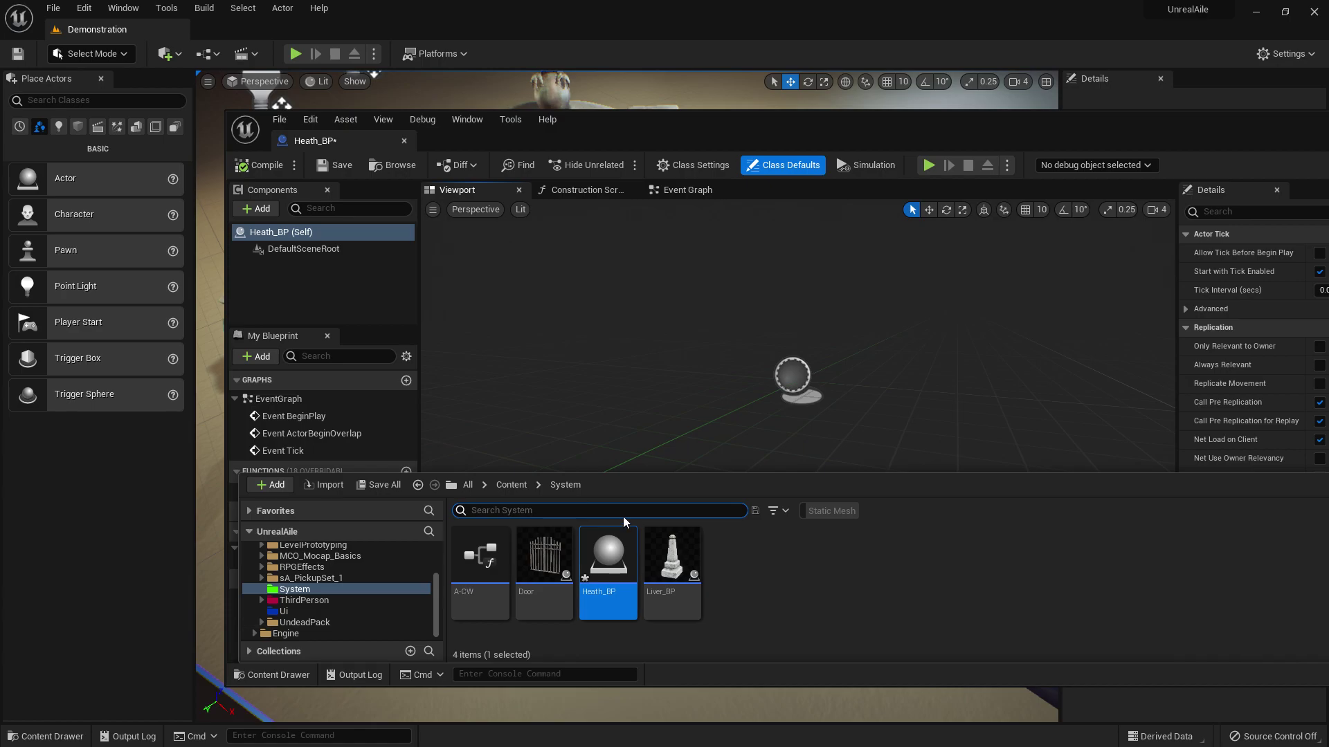
click(503, 486)
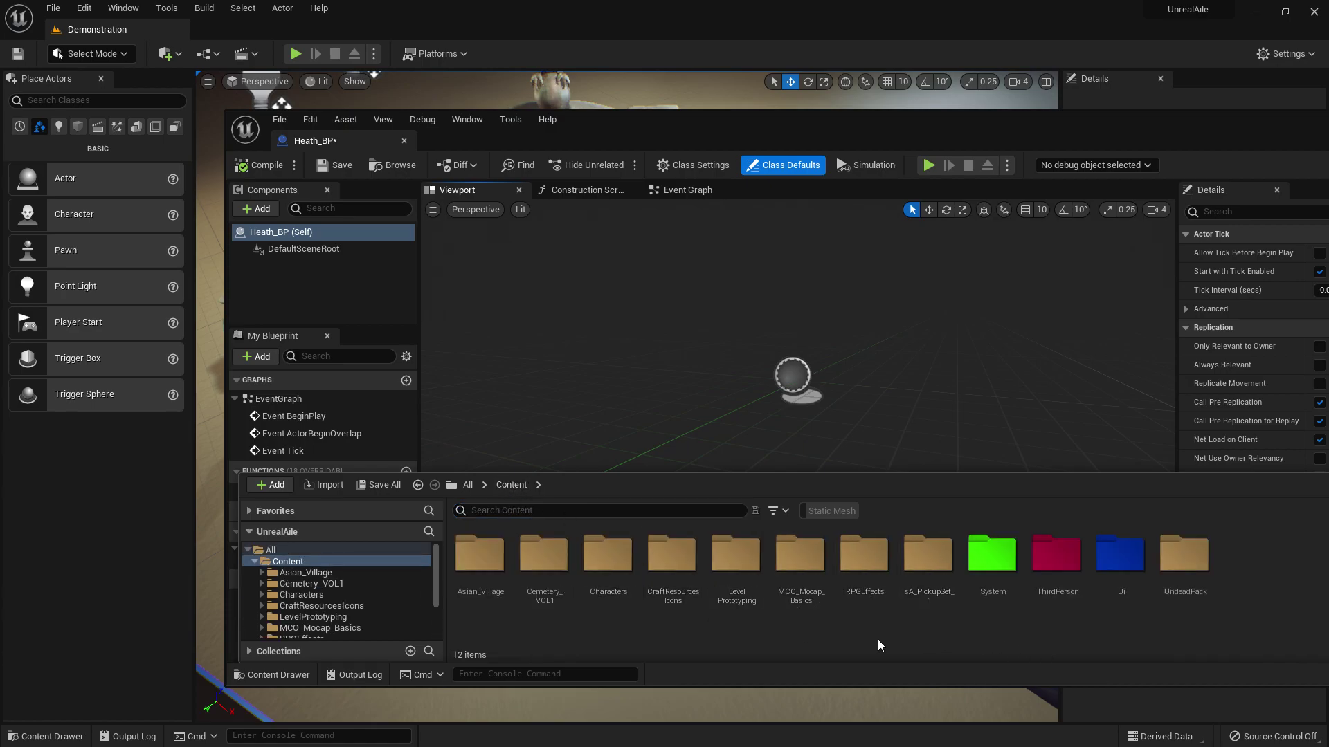
double_click(917, 573)
double_click(559, 573)
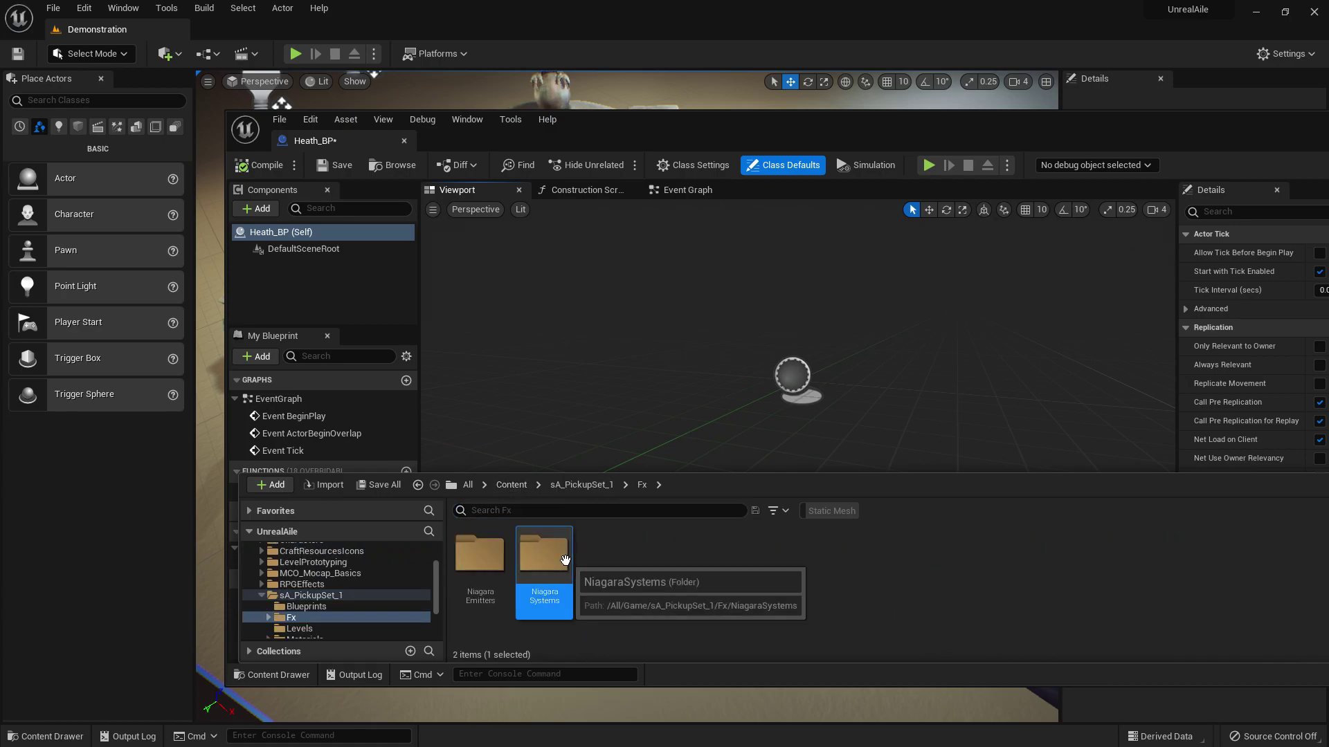
double_click(565, 561)
scroll(1225, 576, down, 1)
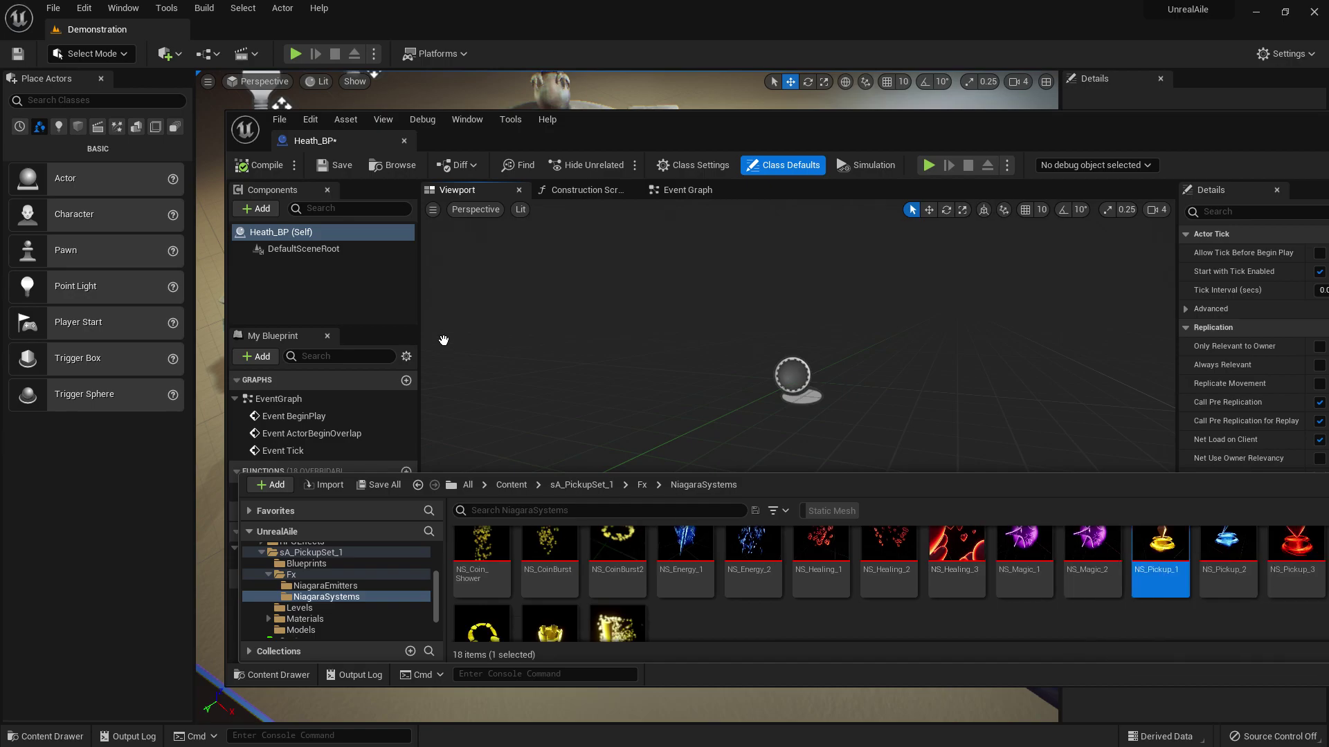
drag(277, 255, 281, 254)
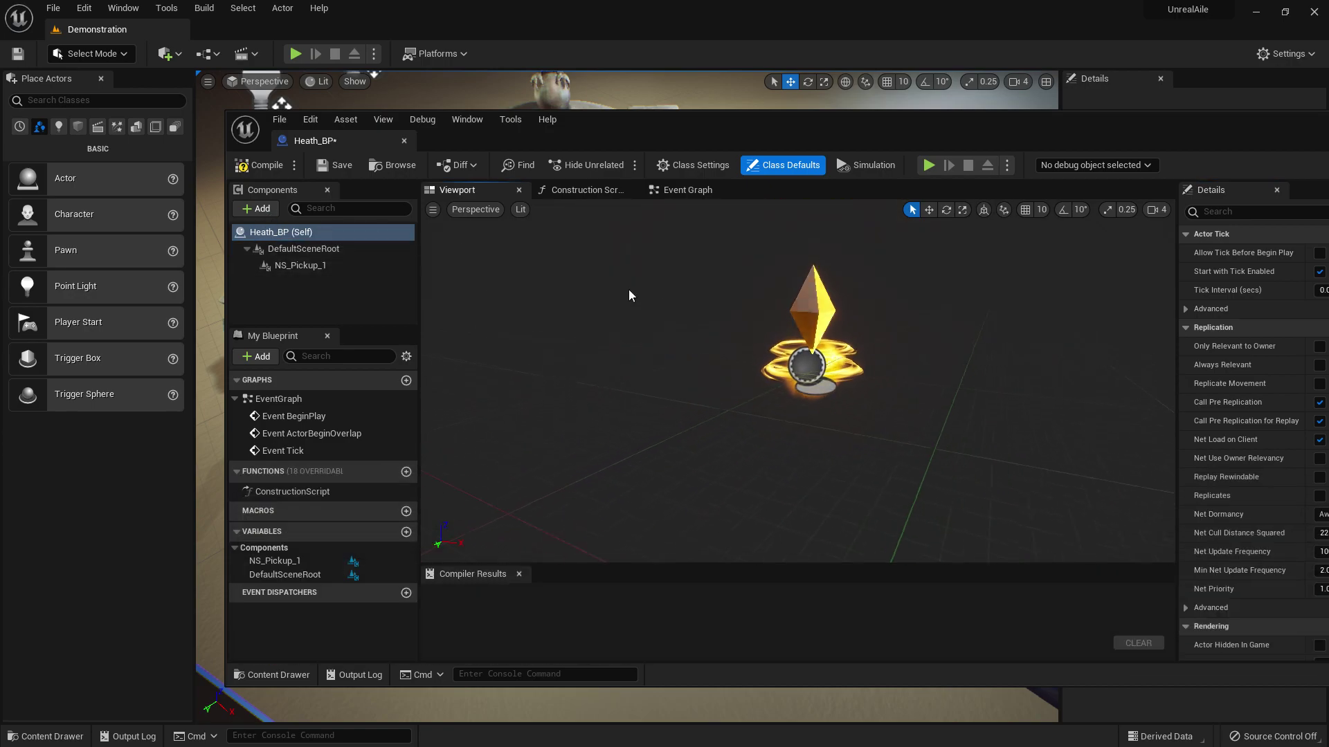
click(279, 170)
click(335, 165)
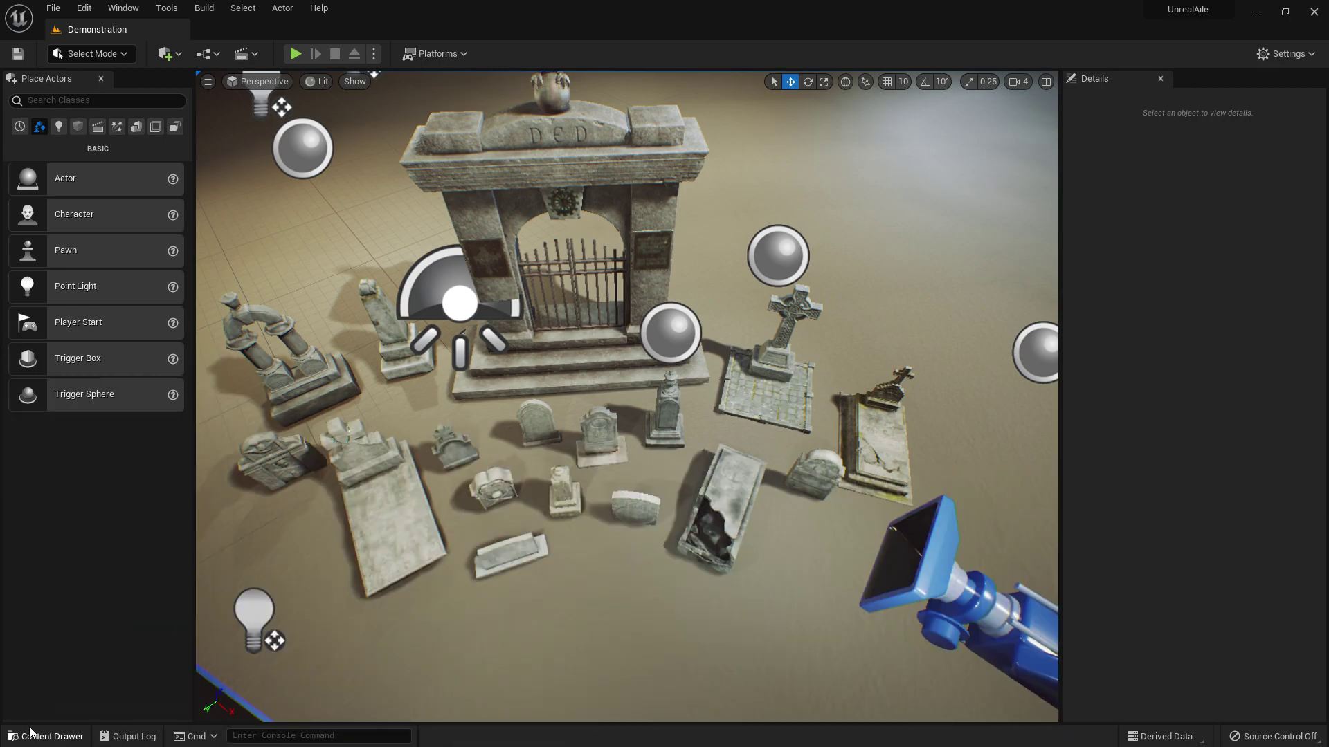
Load the Asian_Village_Demo level from Asian_Village/maps
click(31, 732)
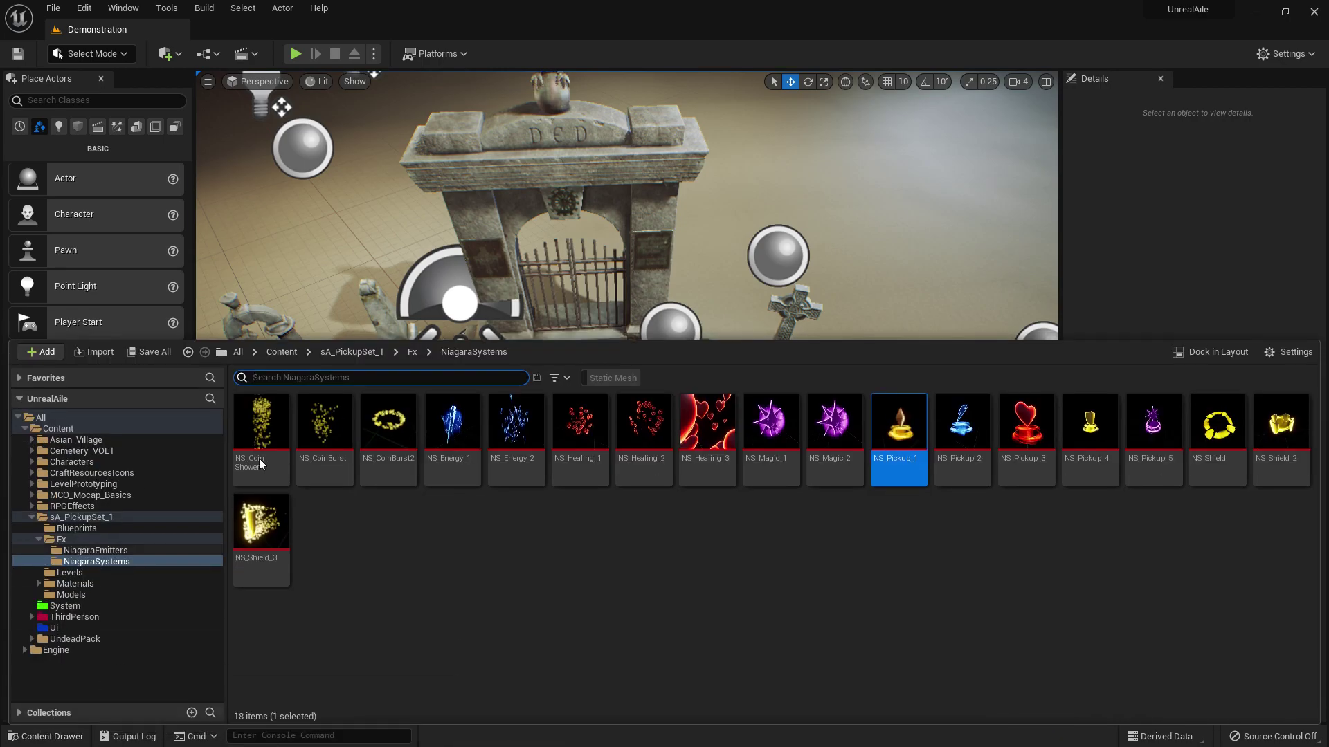
click(281, 352)
double_click(272, 431)
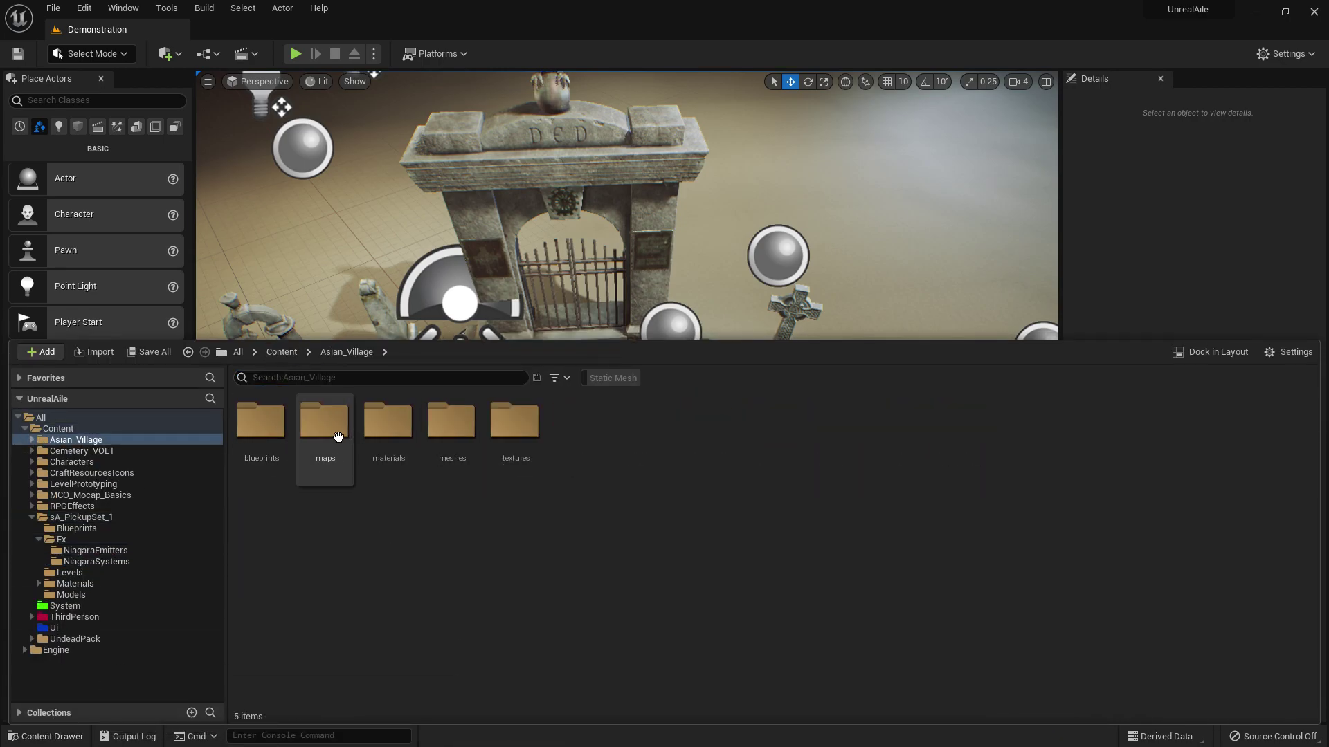
double_click(322, 424)
click(327, 420)
double_click(324, 422)
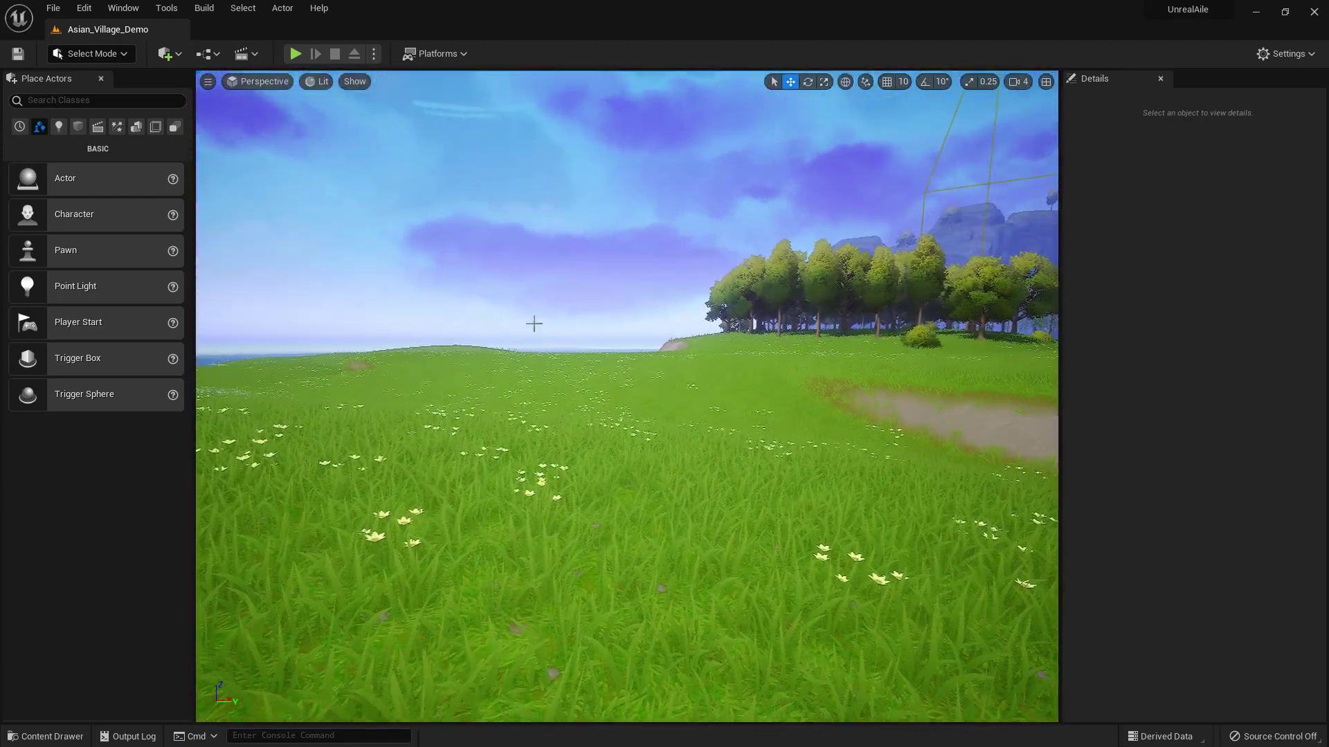
Fly the camera to the Heath_BP pickup in the meadow and select it
click(47, 736)
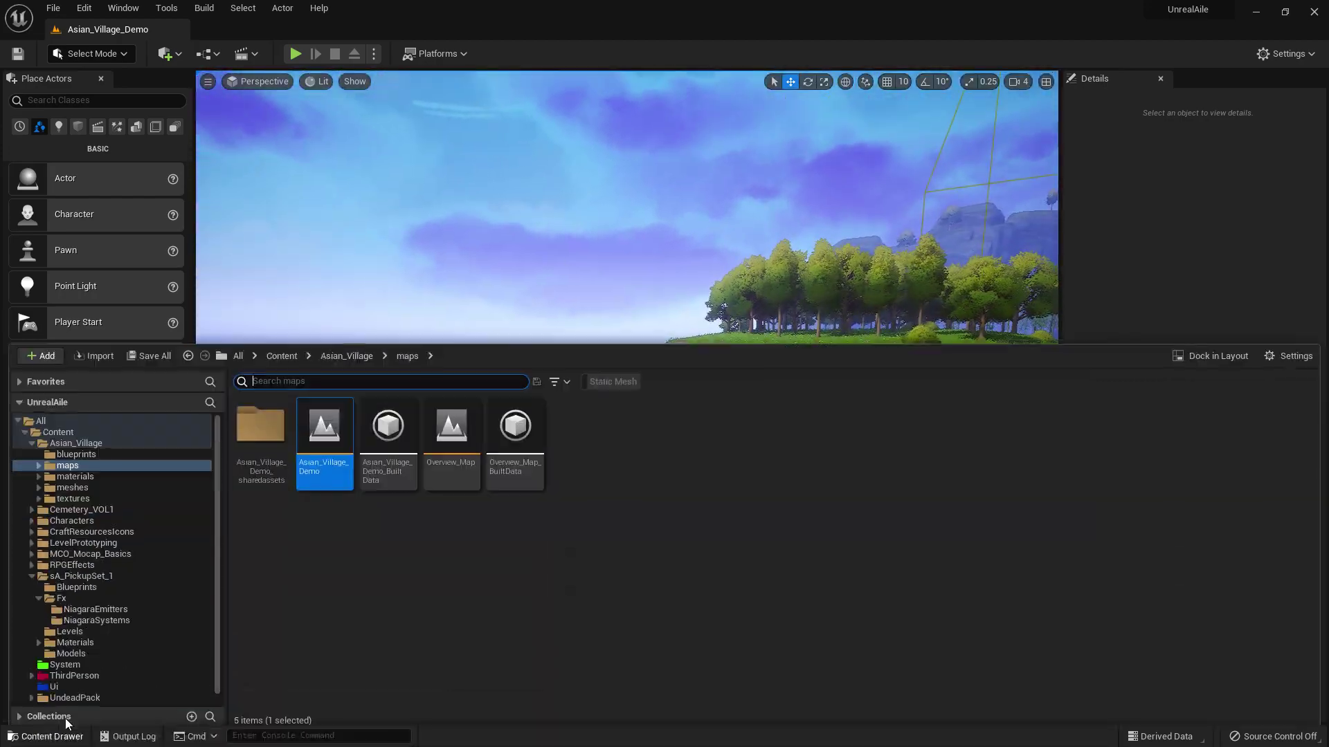
click(269, 353)
double_click(761, 451)
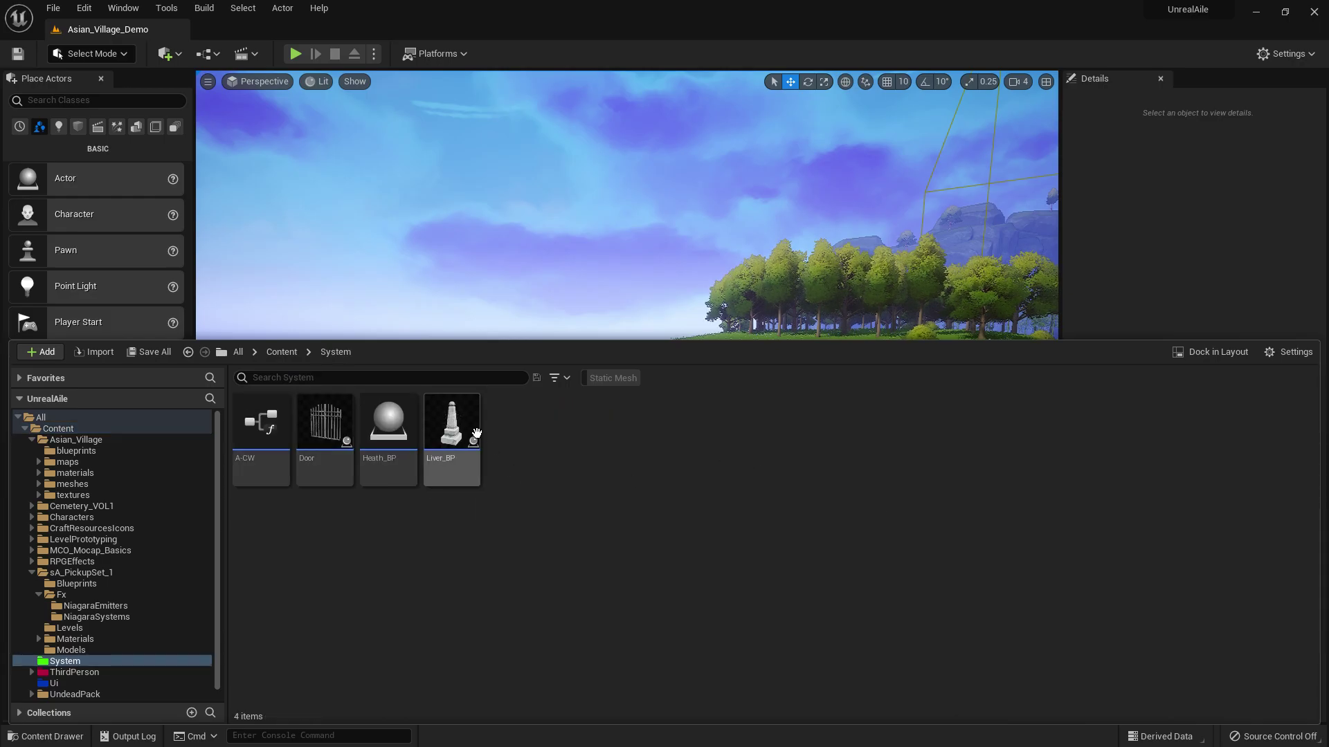
click(566, 224)
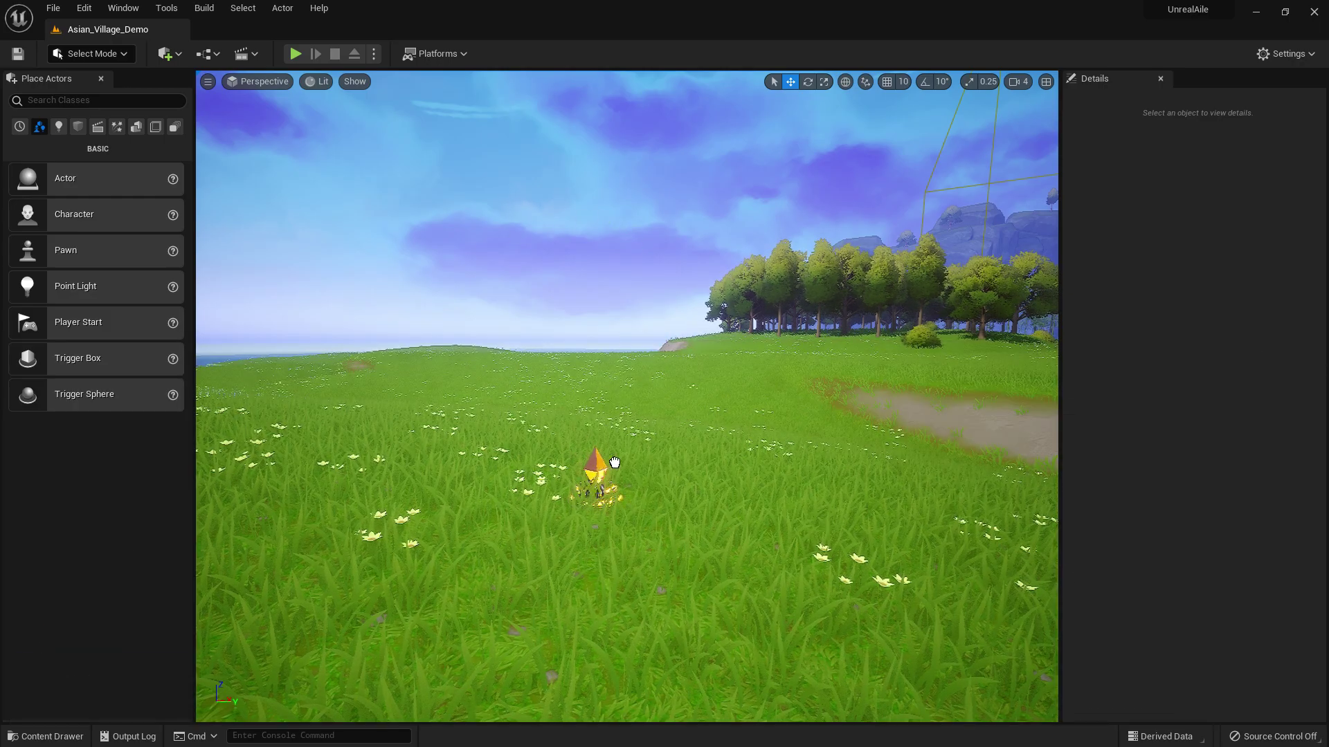
click(614, 463)
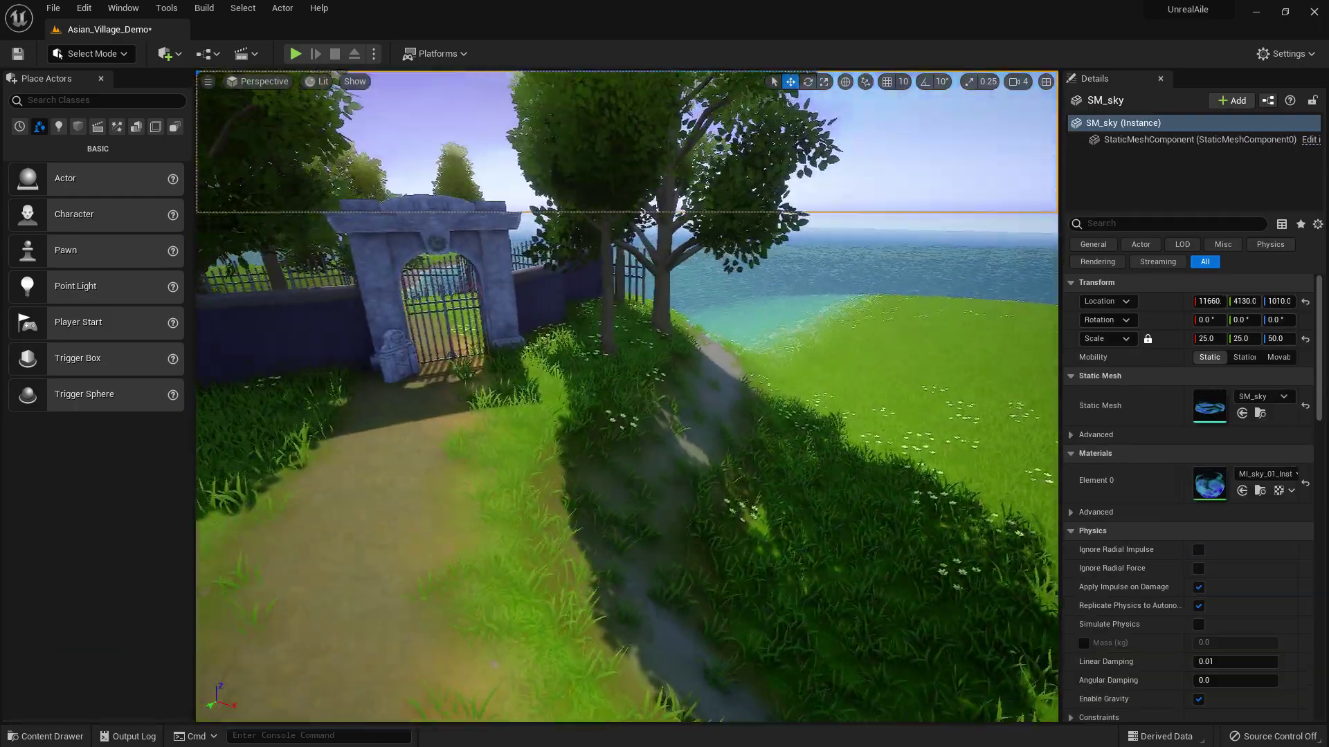
mouse_move(613, 463)
right_down()
mouse_move(624, 457)
mouse_move(540, 415)
mouse_move(602, 421)
right_up()
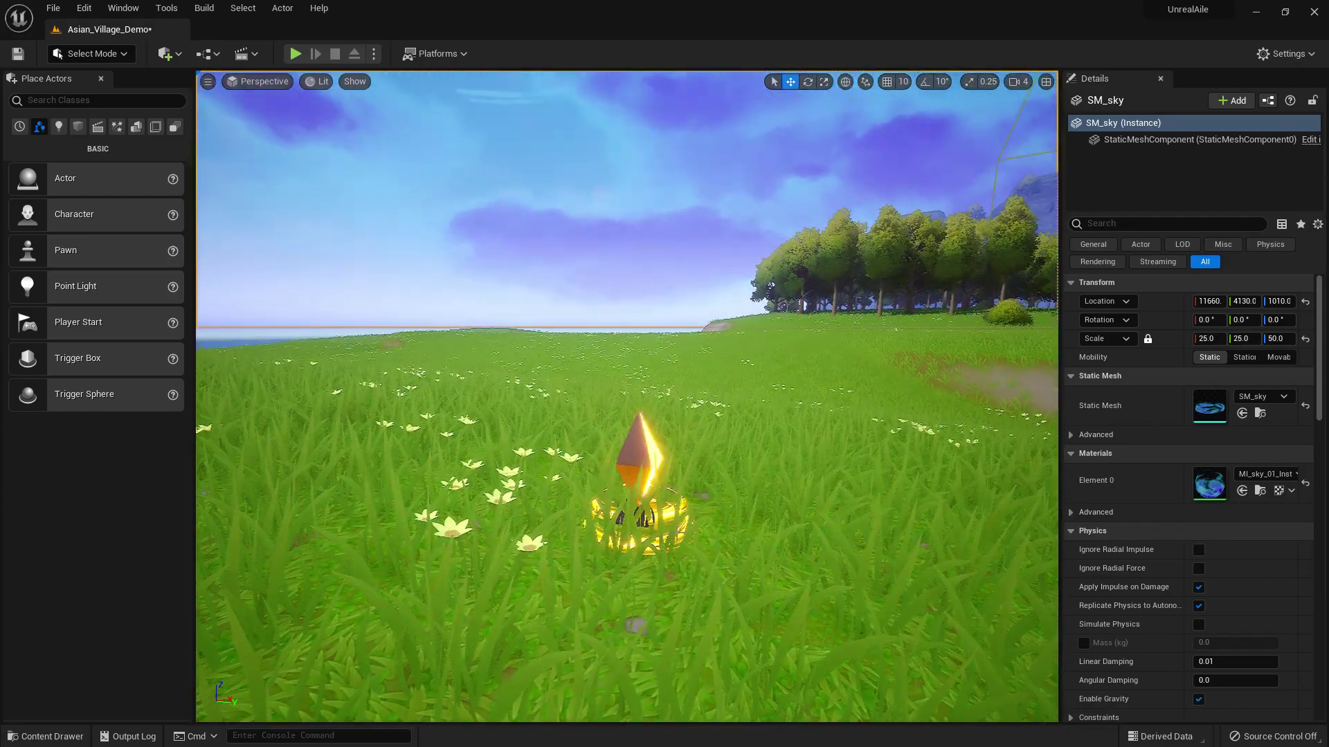
click(641, 466)
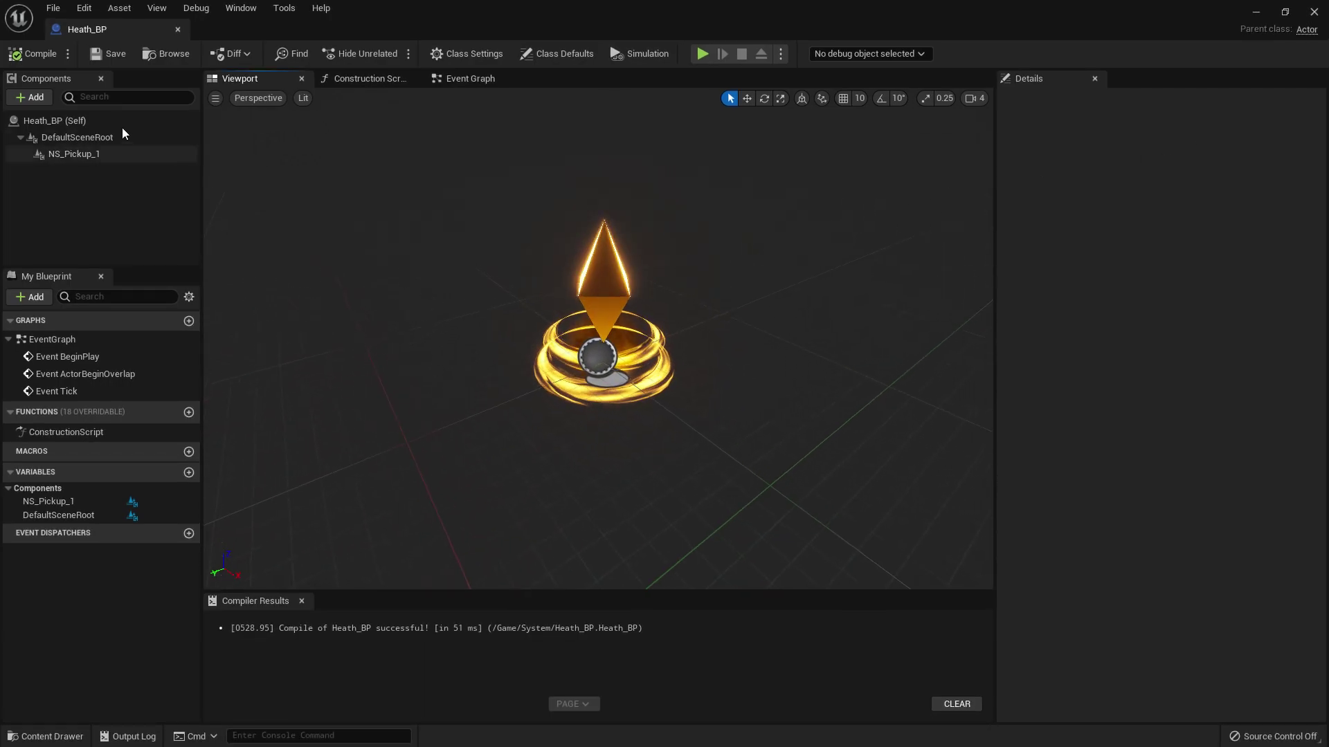
Add a Box collision to Heath_BP, scaled to about two per axis around the pickup
click(24, 99)
scroll(169, 182, down, 3)
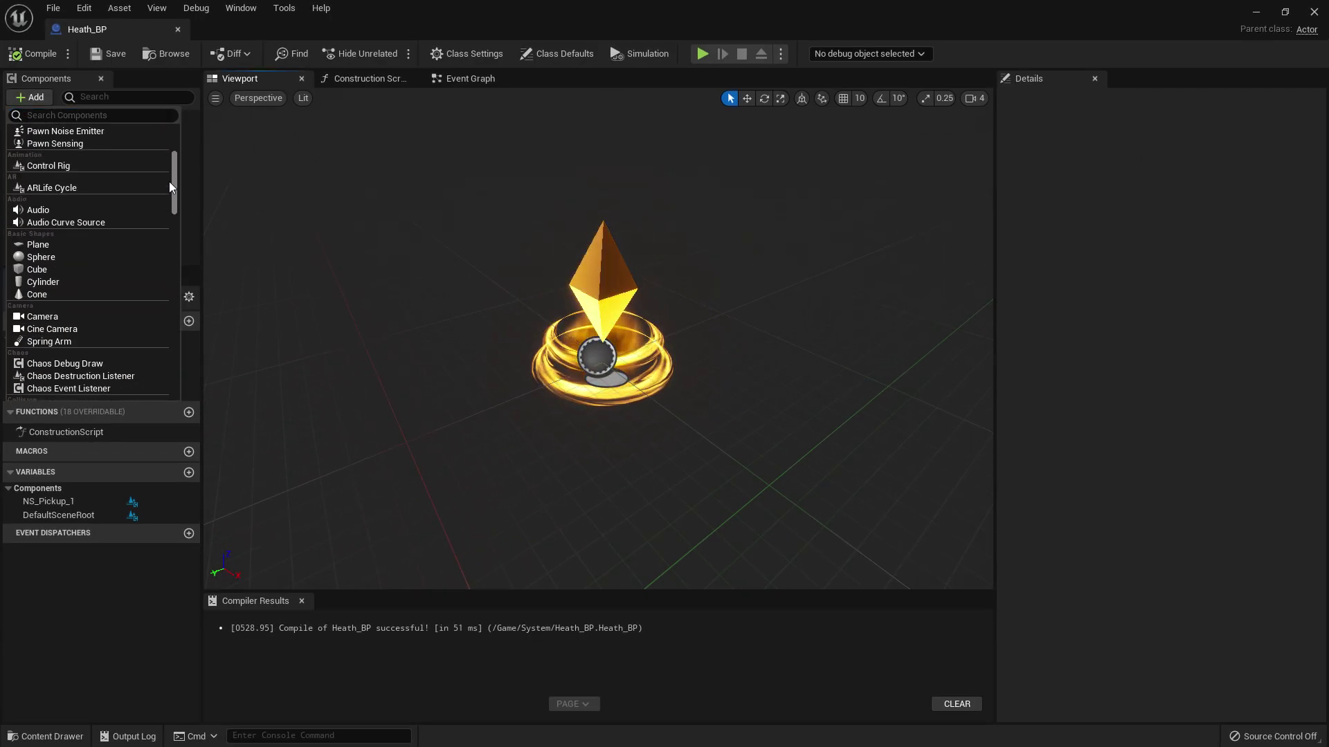
scroll(168, 183, down, 3)
scroll(166, 184, down, 2)
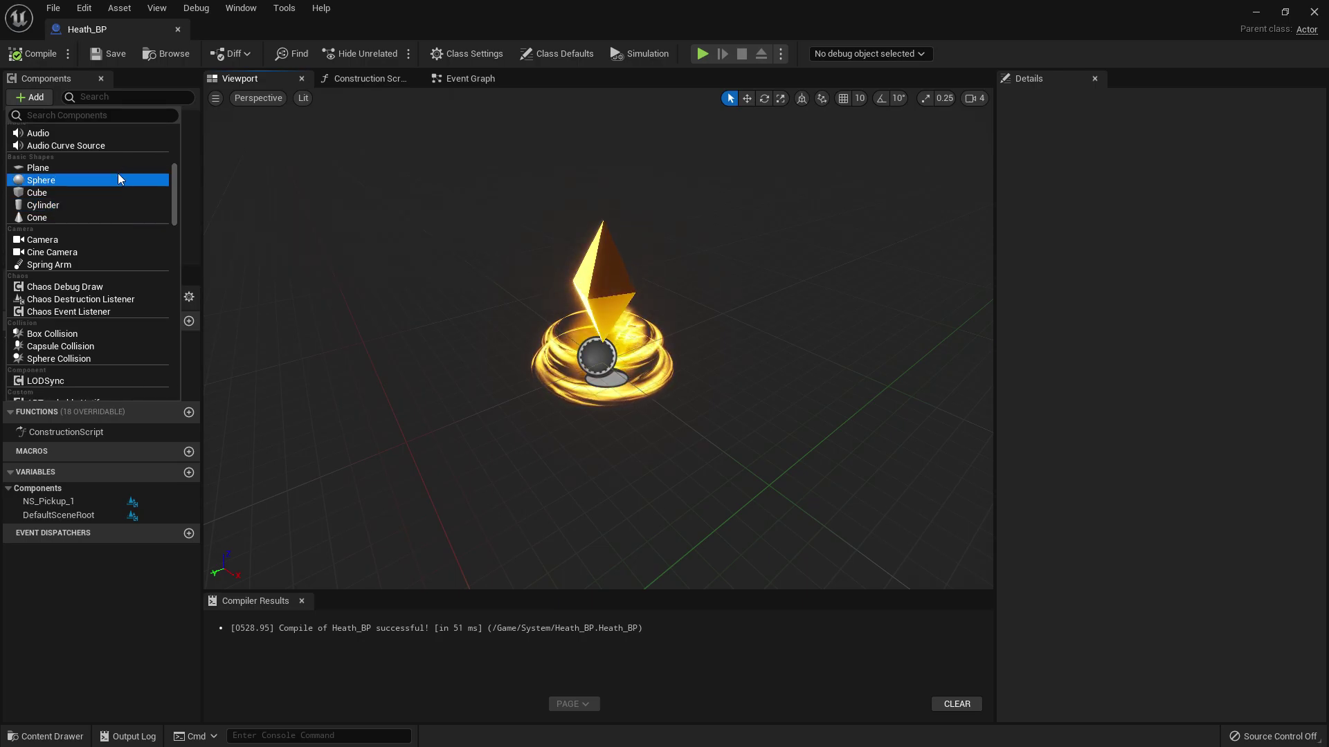
scroll(105, 156, up, 8)
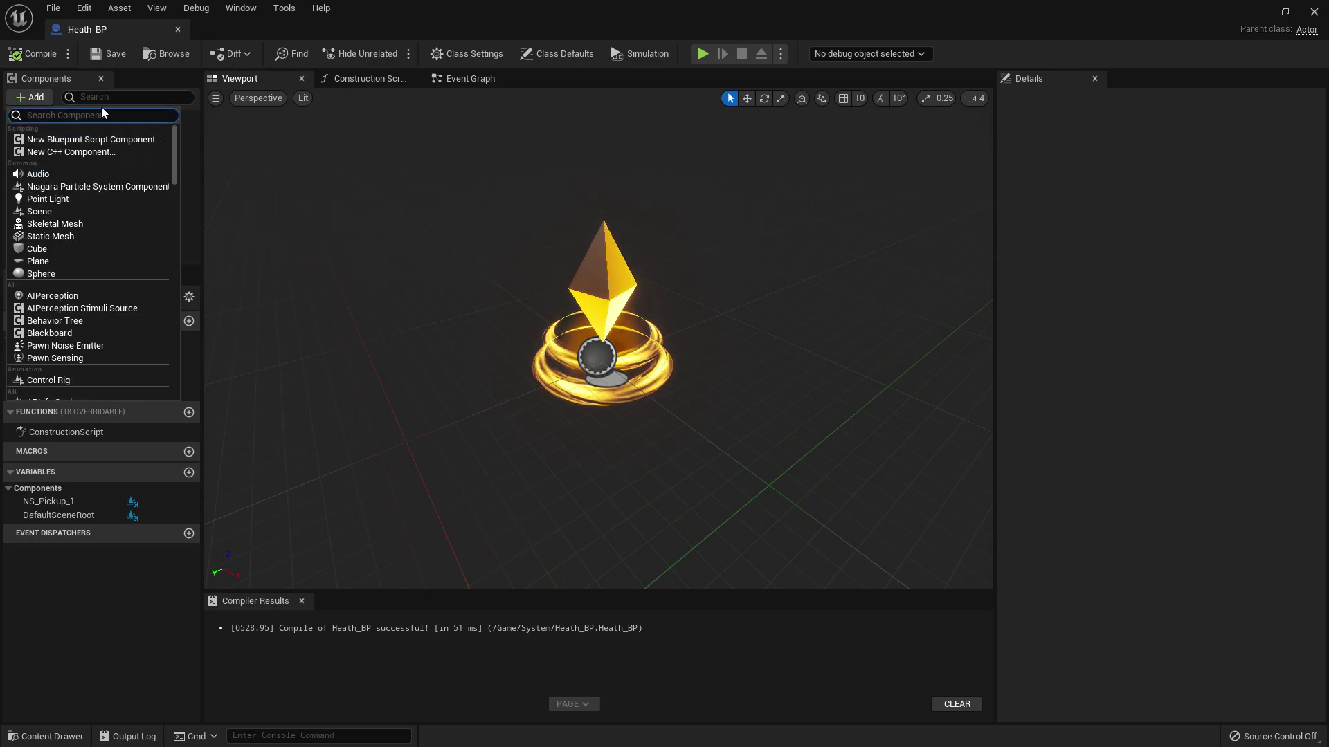
text(BOX)
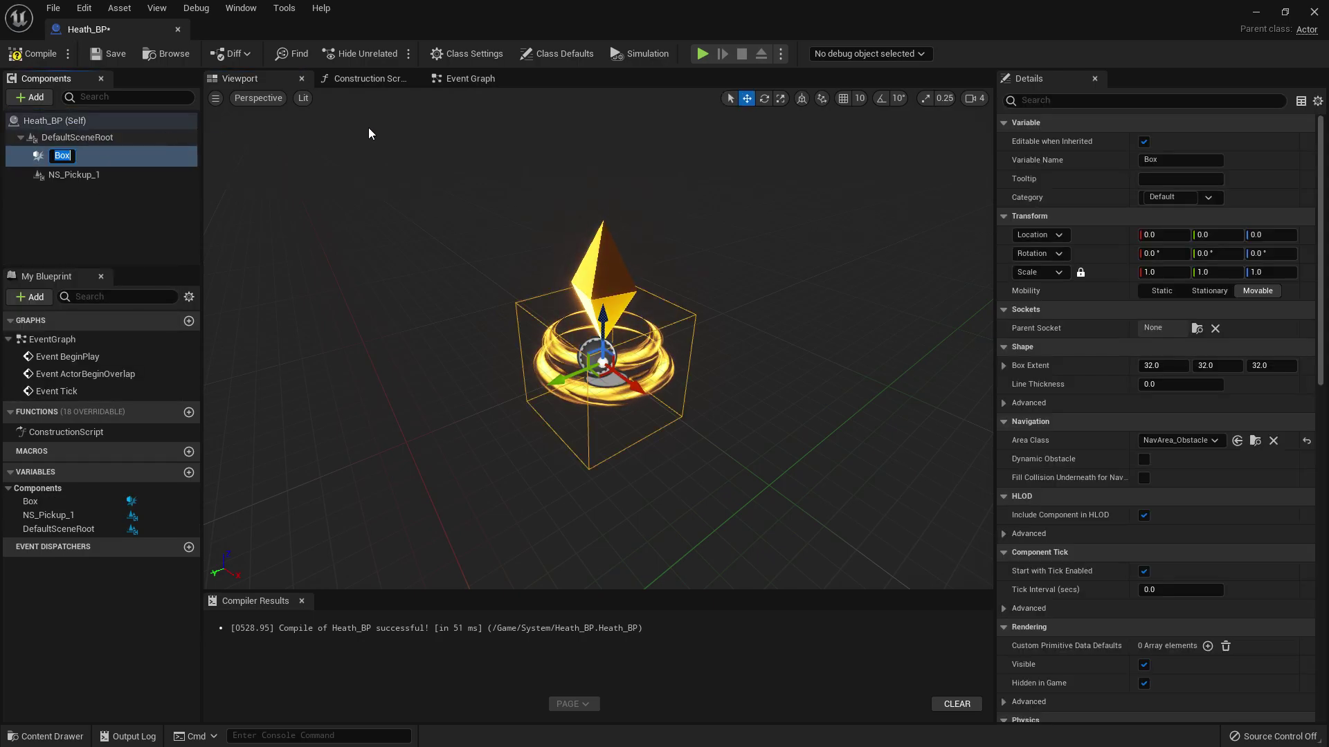
right_drag(369, 134, 369, 166)
key(r)
mouse_move(645, 474)
mouse_down()
mouse_move(595, 475)
mouse_move(609, 388)
mouse_up()
key(w)
Add a Box begin-overlap event whose Other Actor feeds a Cast To Main_BP node
click(467, 78)
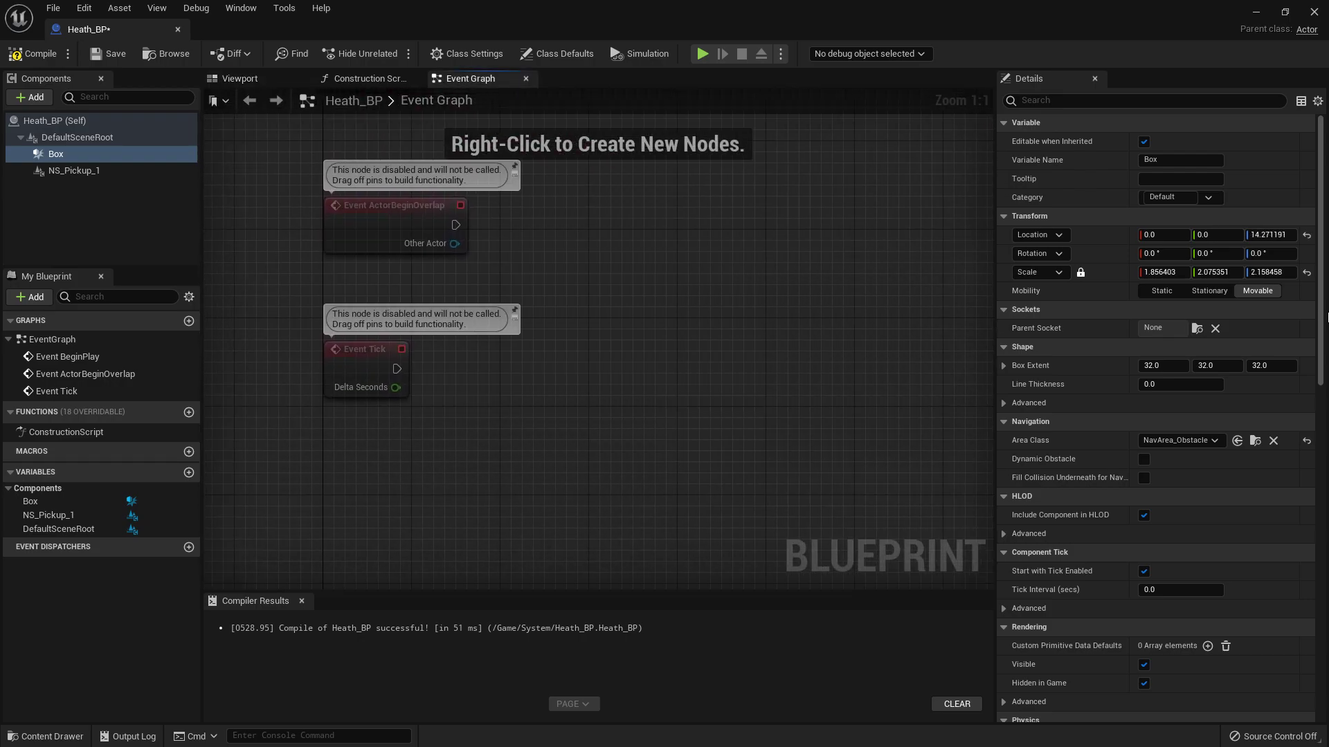
scroll(1245, 436, down, 10)
click(1155, 408)
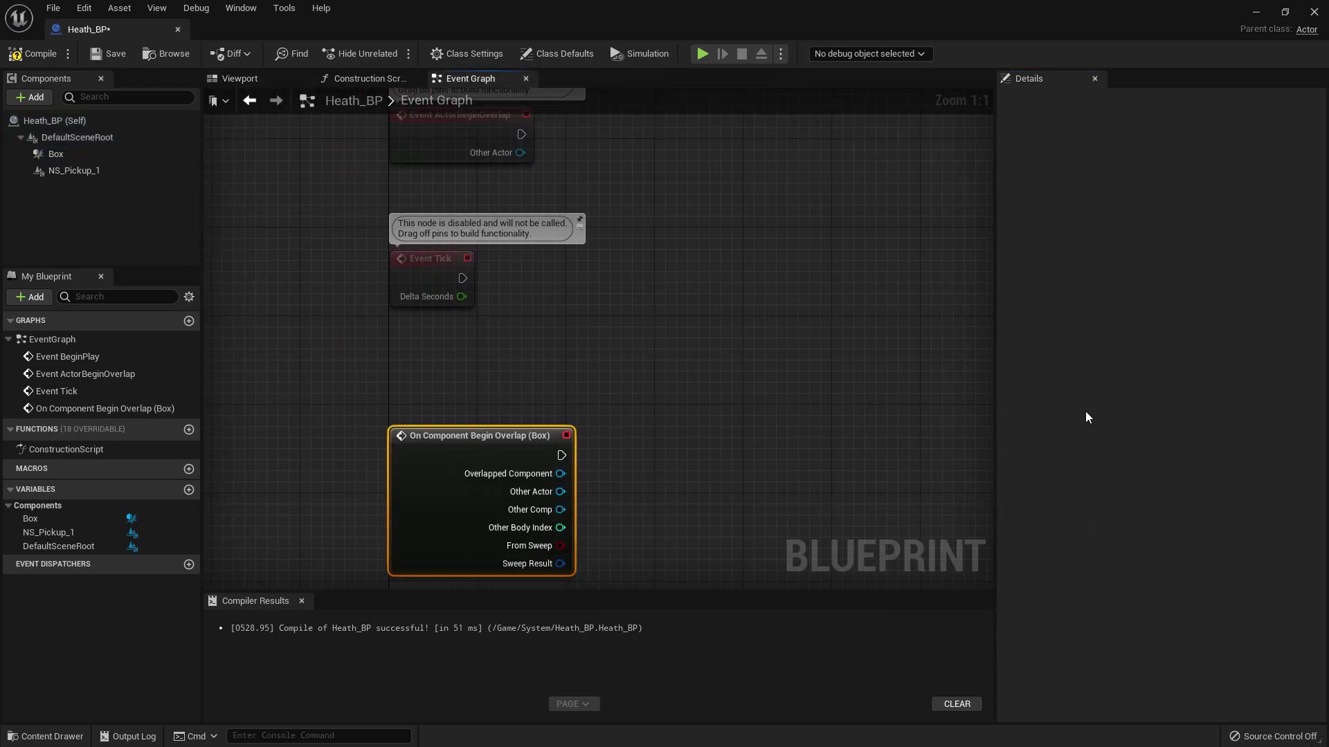
drag(651, 323, 644, 325)
text(CA)
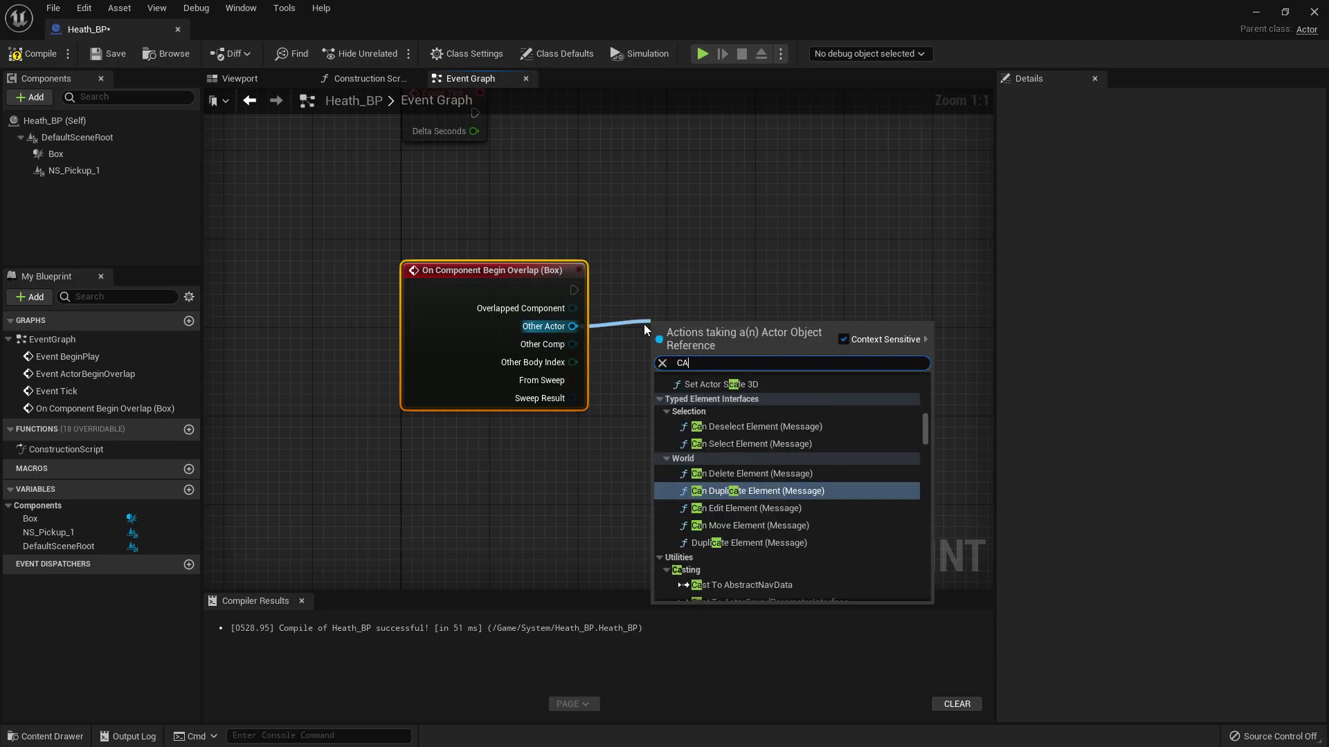
text(ST TO m)
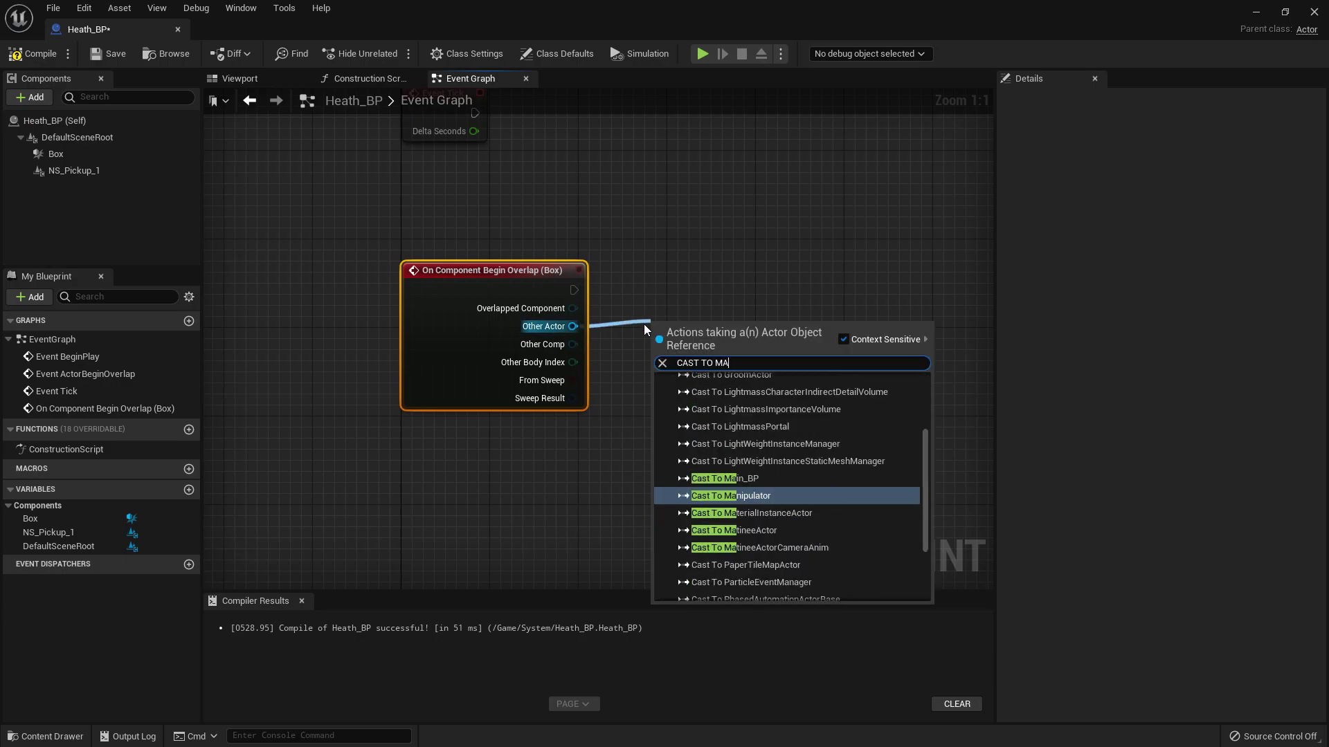
text(ain)
click(740, 404)
drag(714, 350, 669, 295)
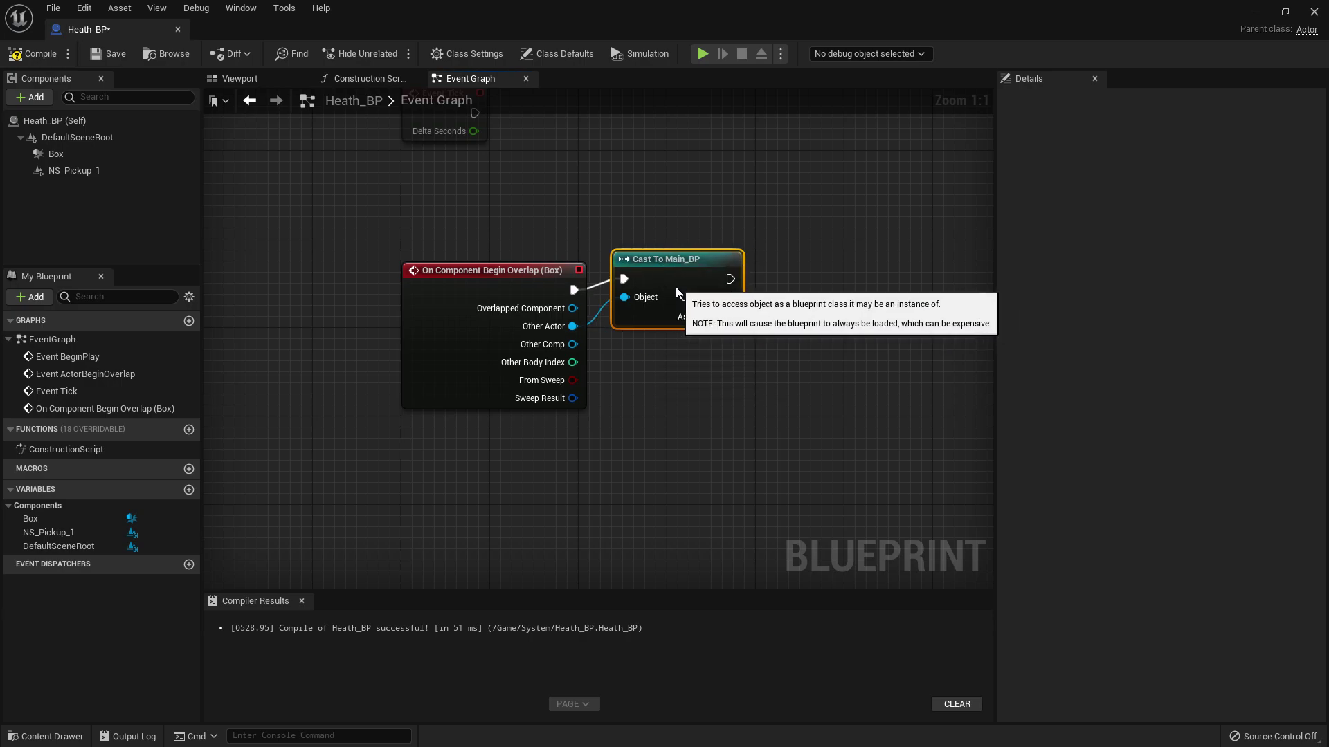
Browse to the ThirdPerson Blueprints folder holding Main_BP and compile Heath_BP
click(56, 737)
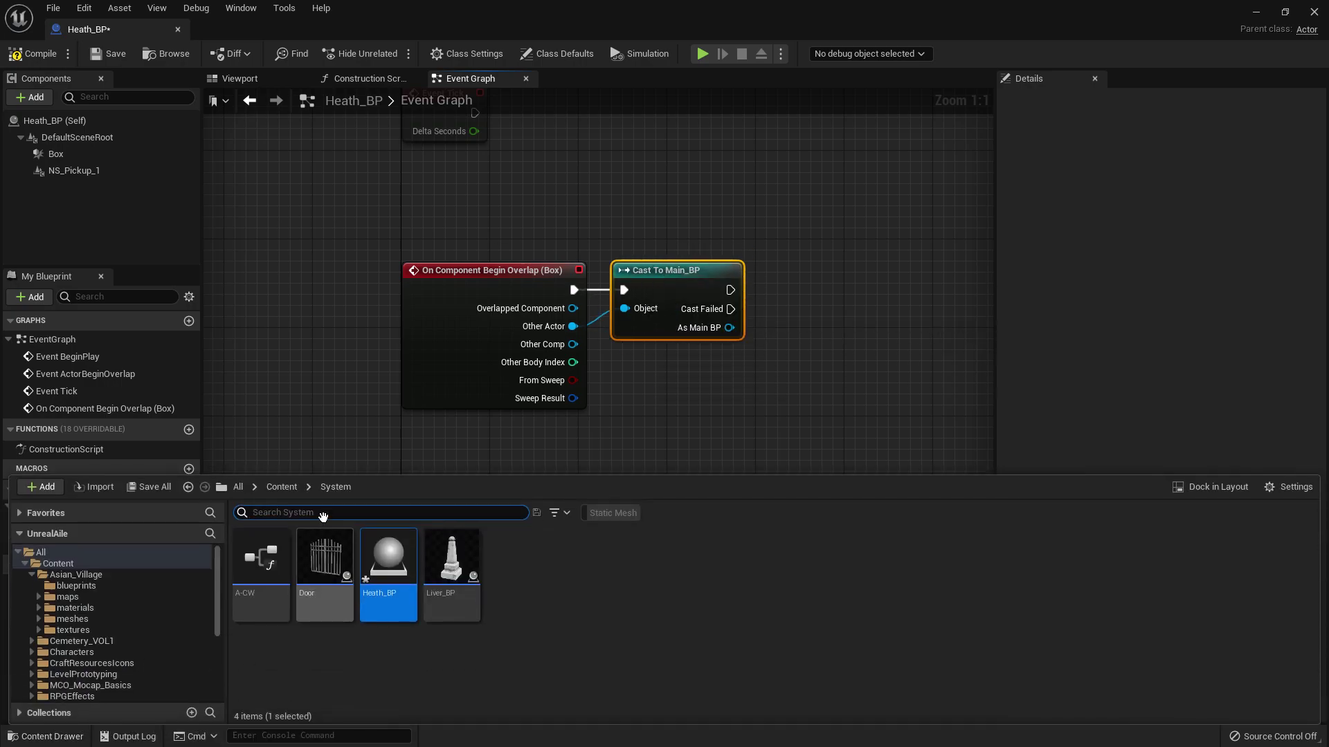
click(283, 488)
double_click(810, 573)
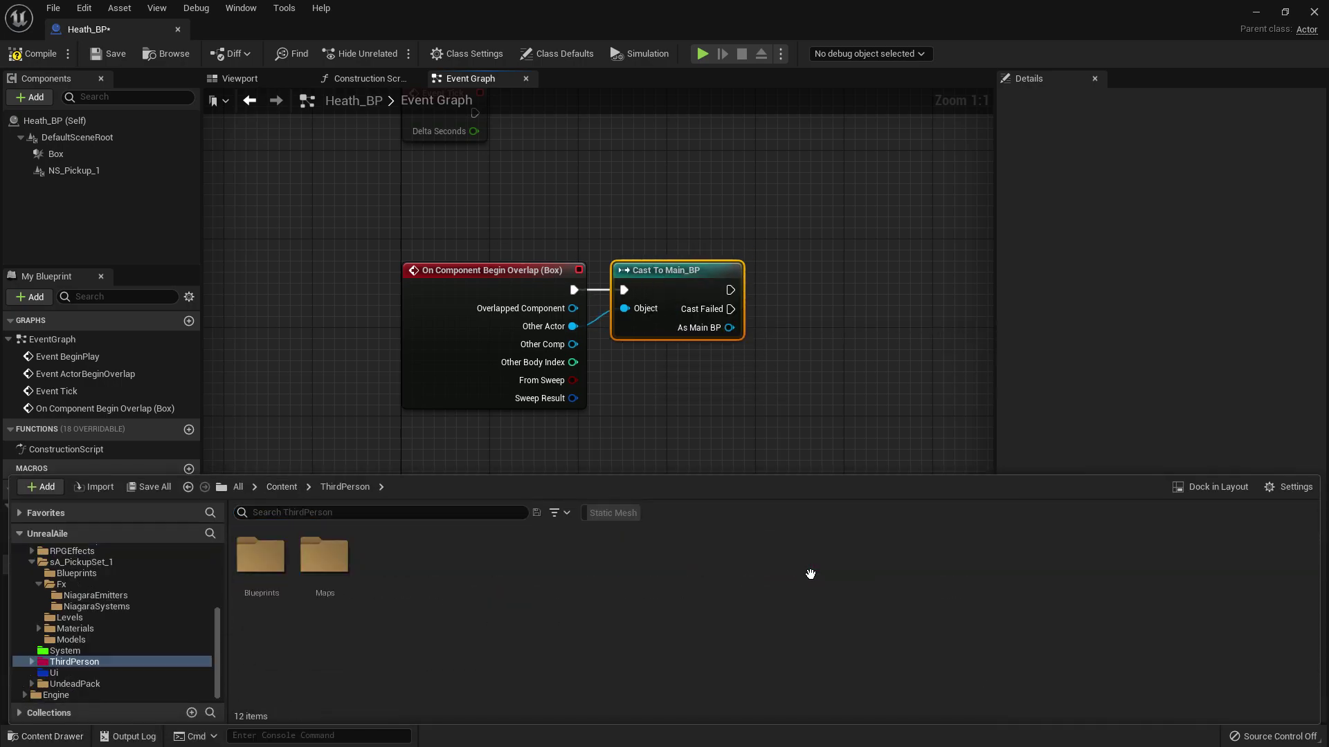
double_click(249, 551)
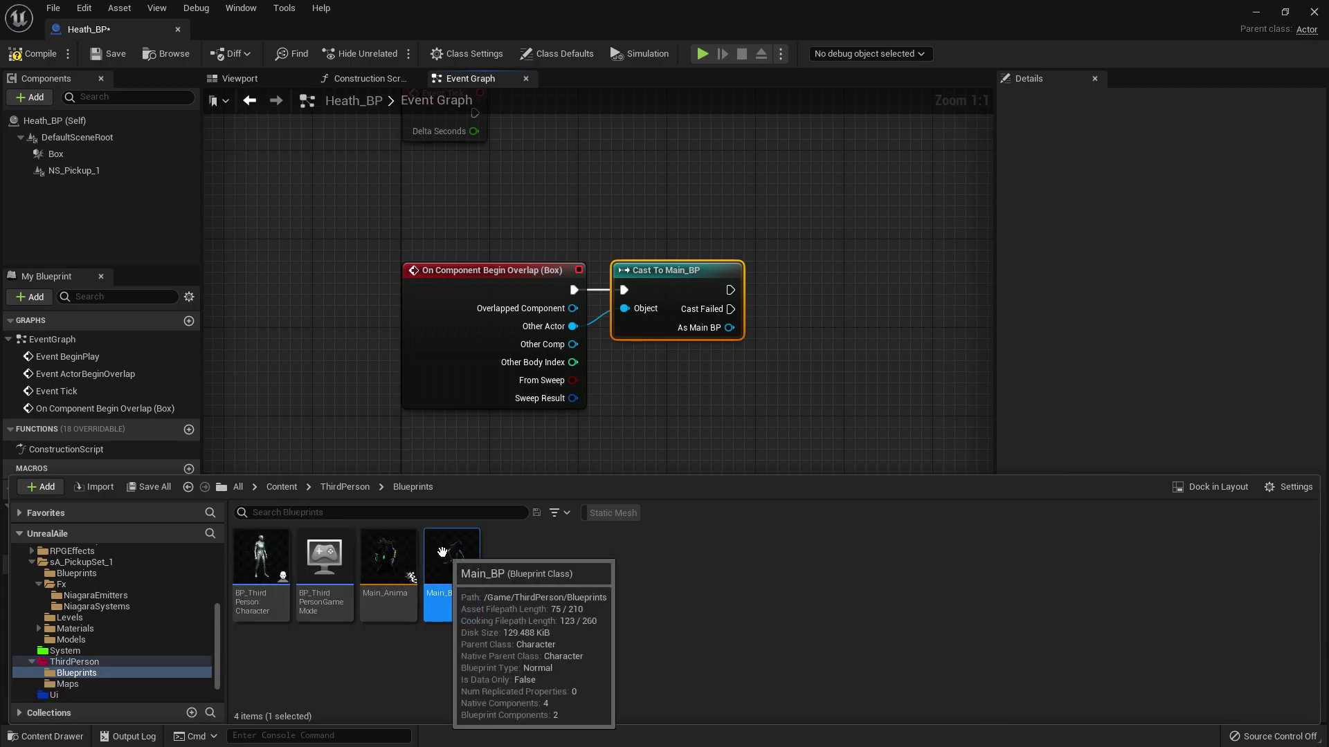
key(F7)
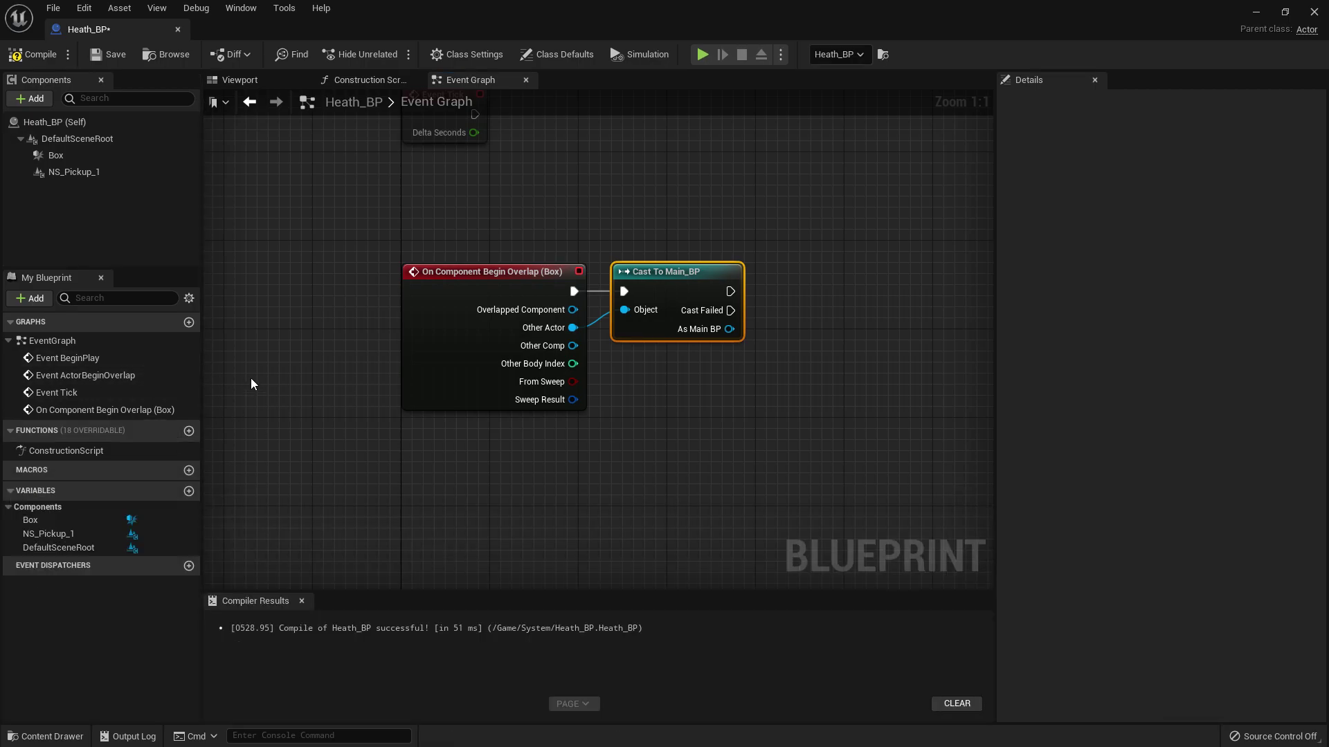
Dock Heath_BP, add an Integer variable named Heath to Main_BP, and compile it
drag(104, 29, 403, 22)
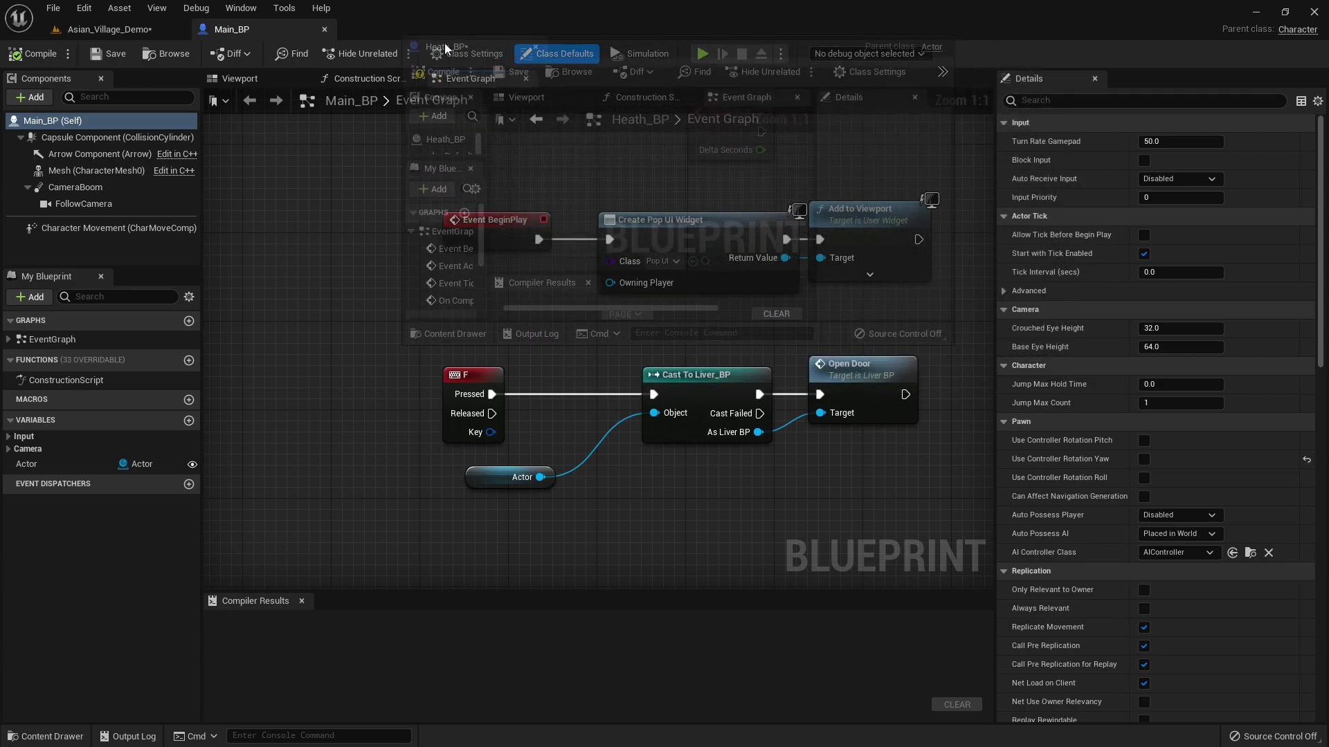
click(231, 29)
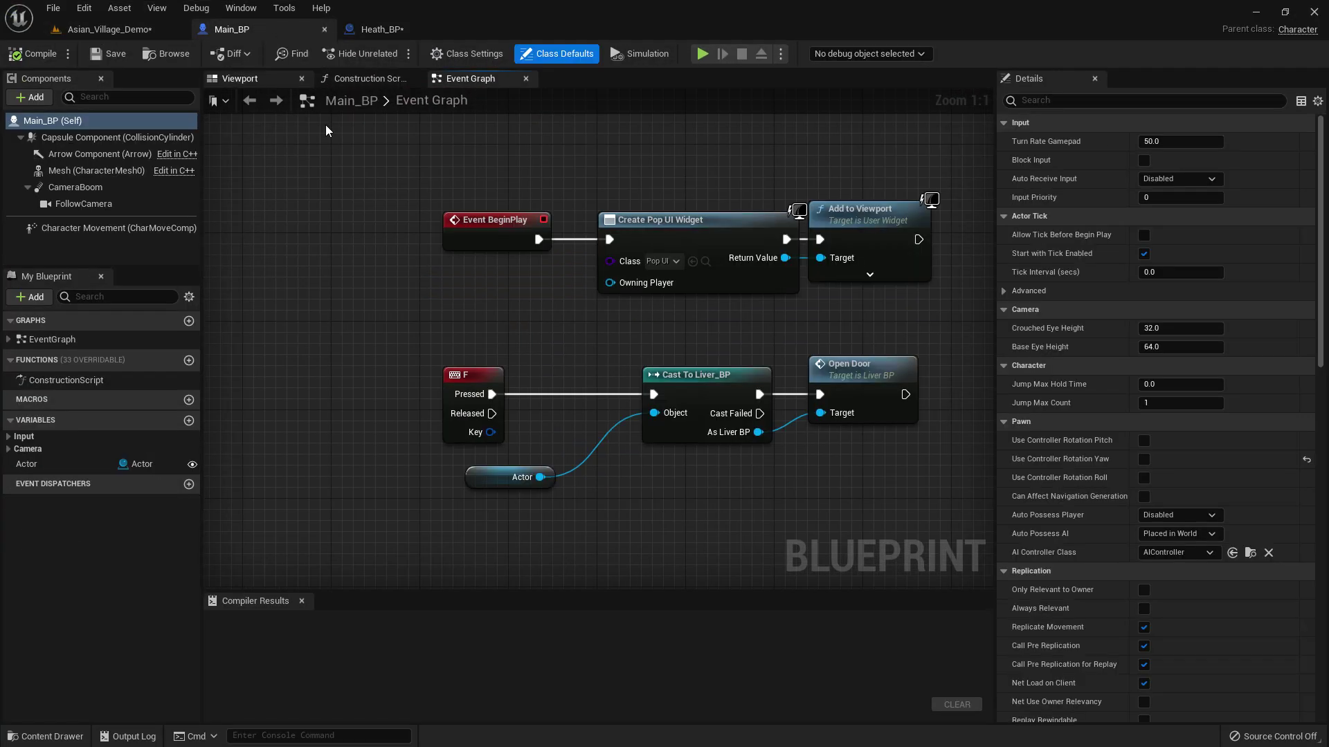
click(187, 421)
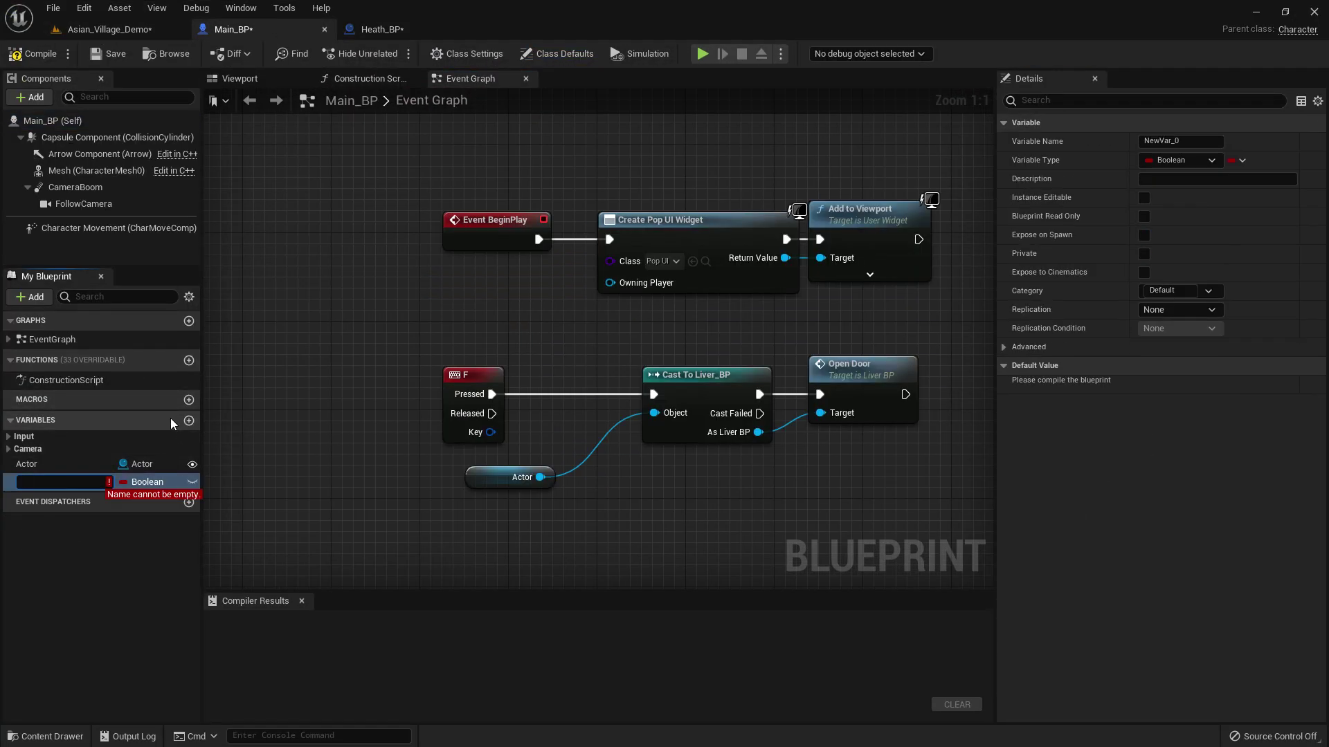
text(Hea)
key(BackSpace)
key(BackSpace)
key(BackSpace)
text(H)
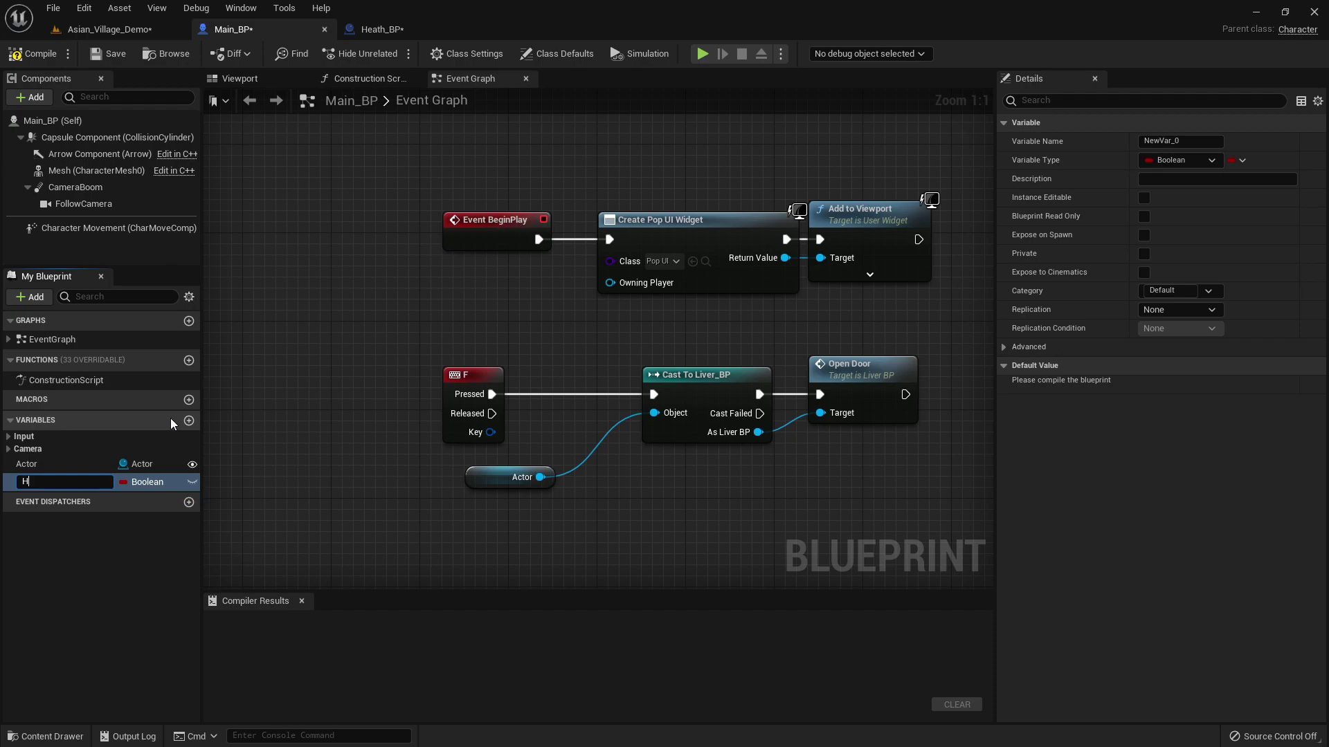
text(eath)
key(Return)
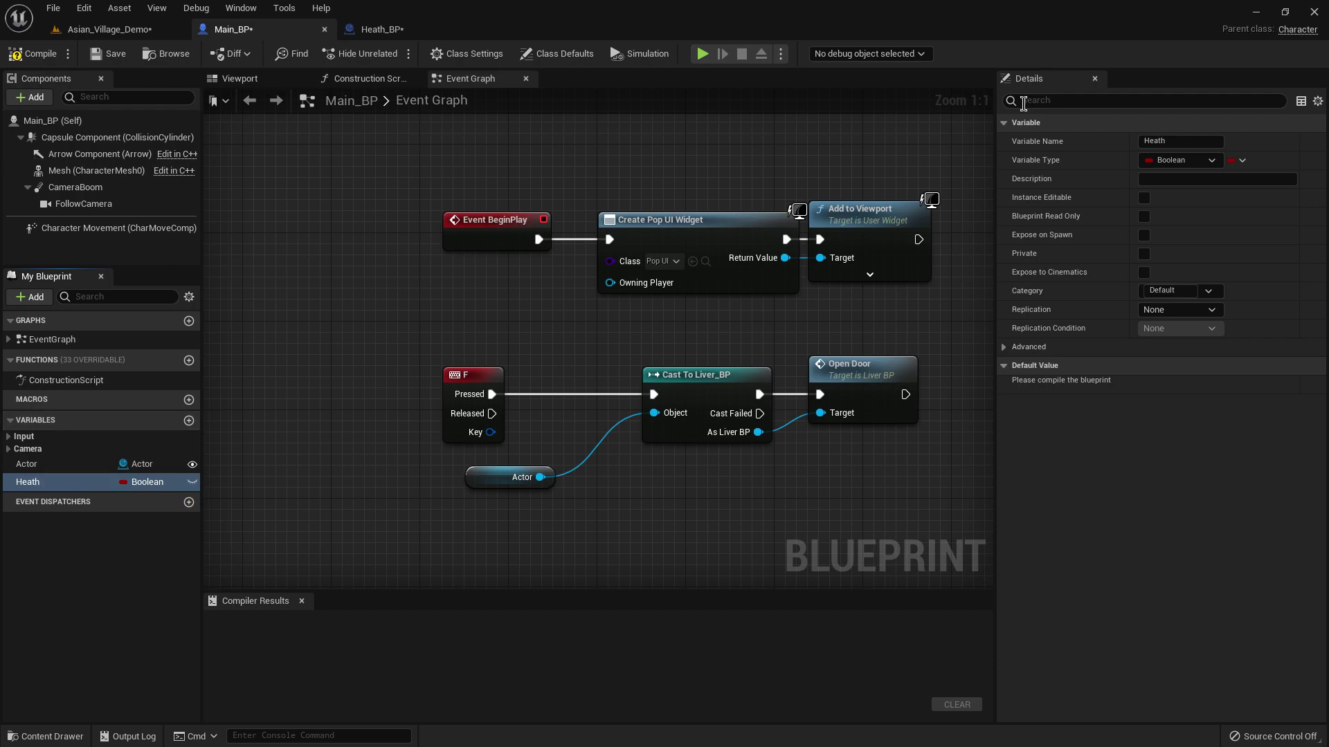
click(1179, 161)
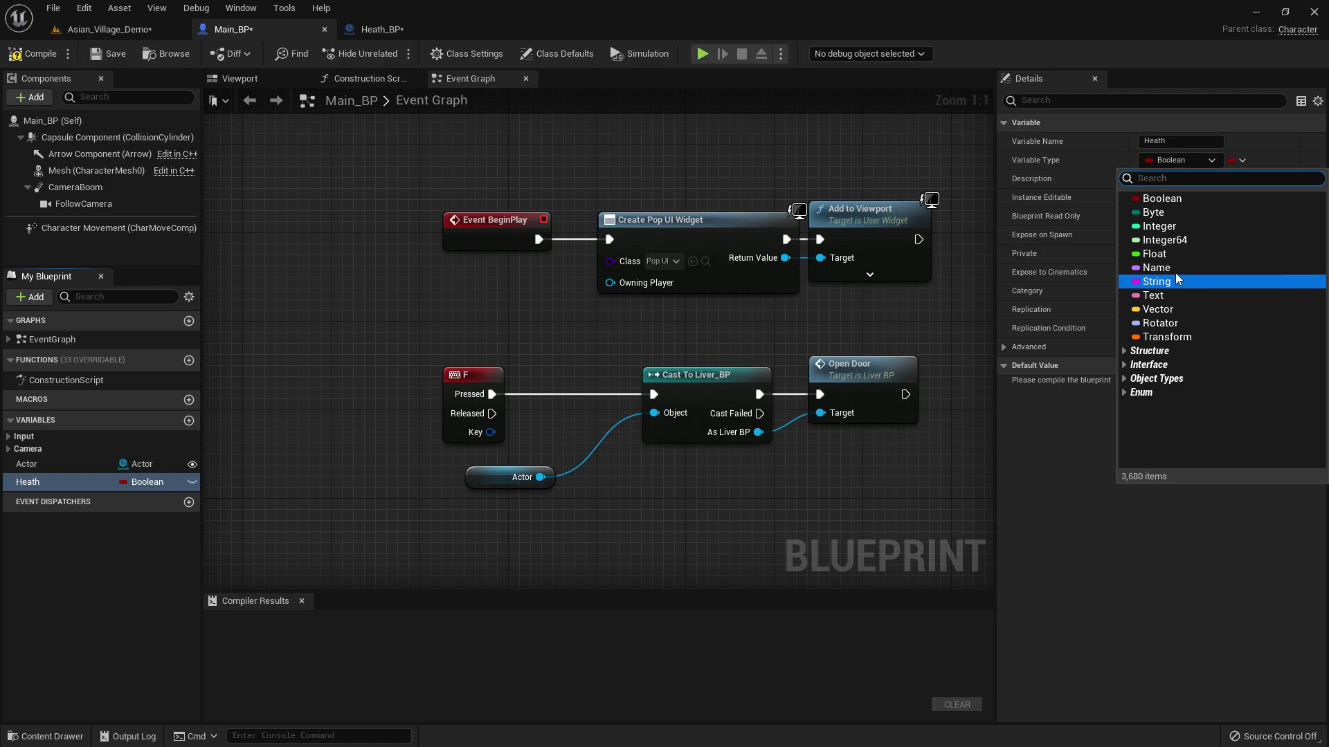
click(1161, 227)
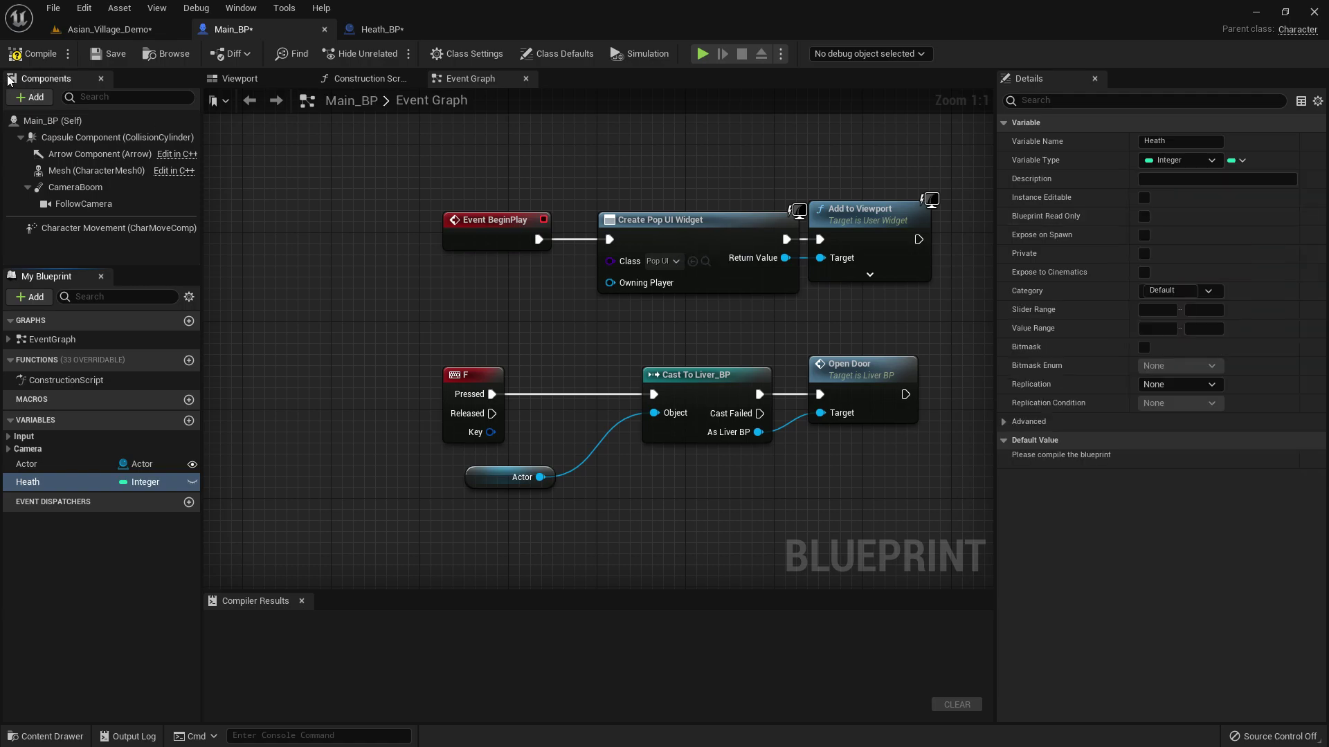
click(36, 54)
click(382, 29)
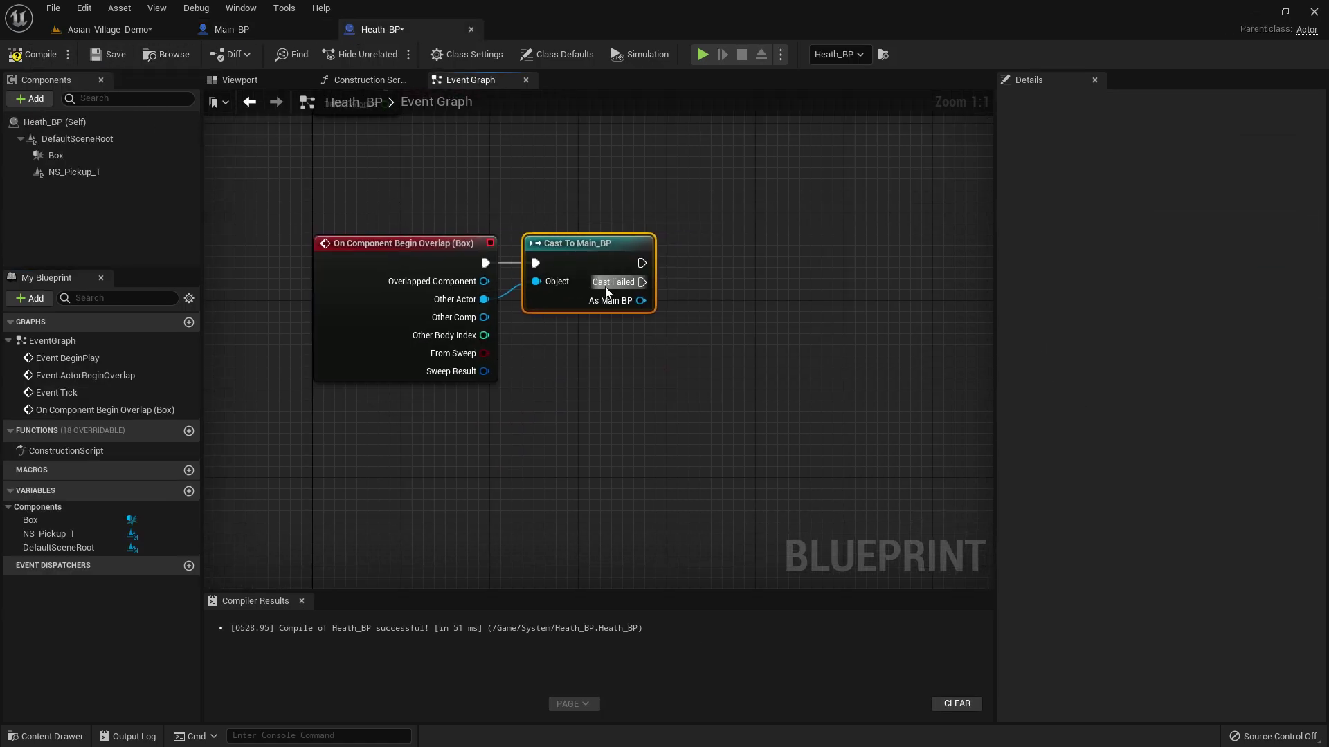
Read Heath from the cast's Main_BP reference and feed it into an Add node
drag(640, 300, 767, 359)
text(heath)
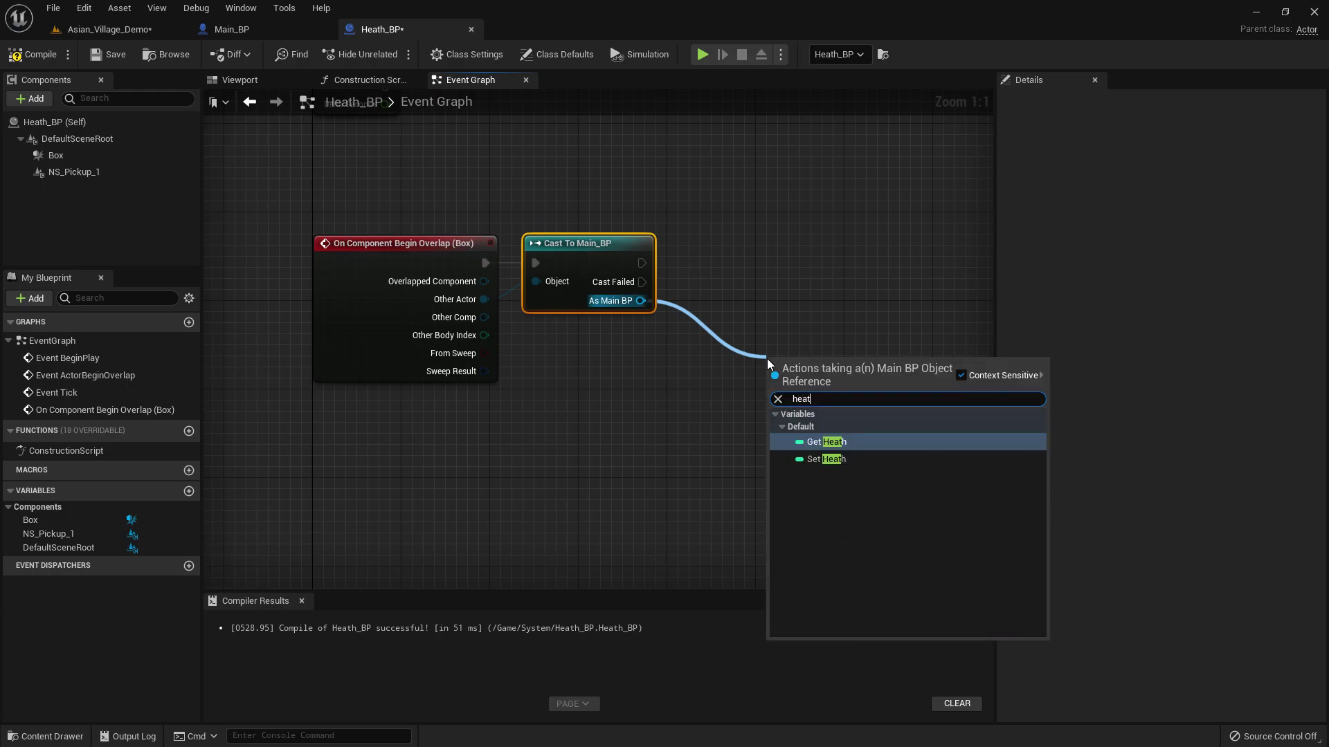
click(825, 443)
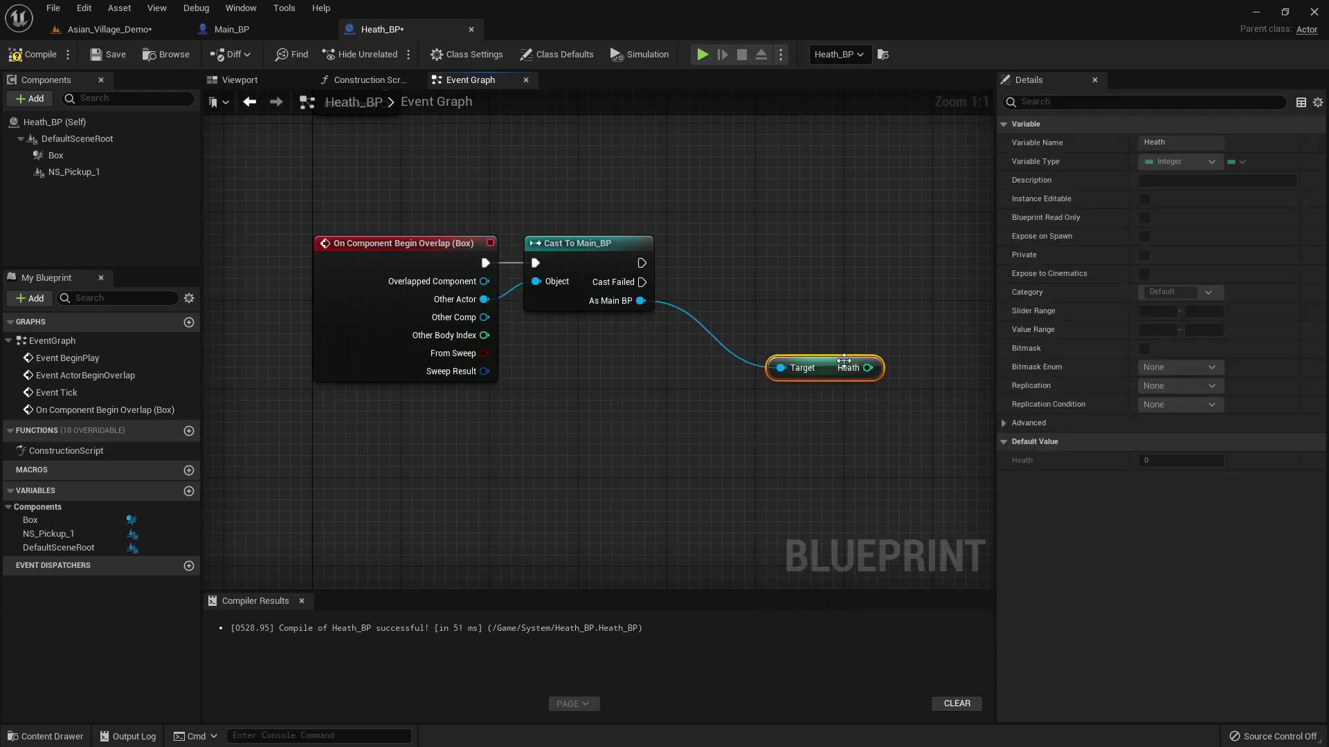
drag(821, 326, 839, 298)
text(+)
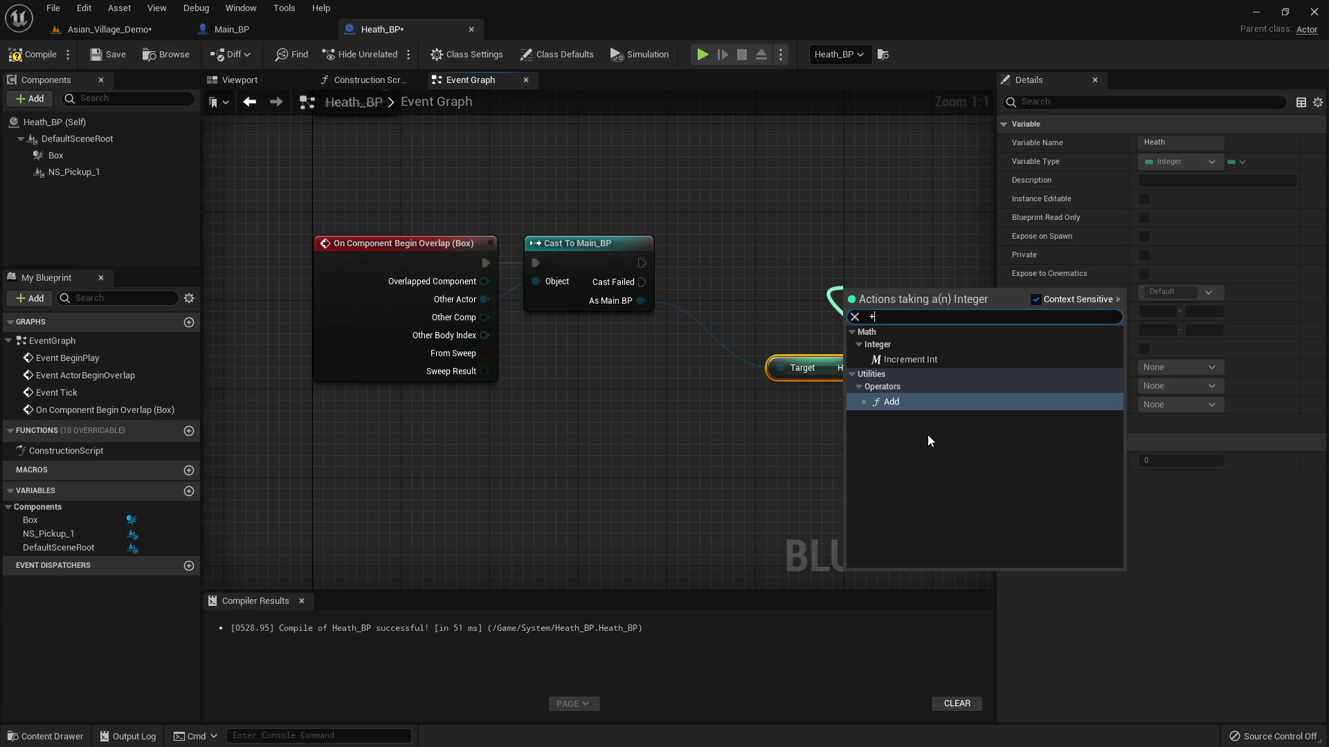
click(922, 401)
right_drag(907, 389, 590, 337)
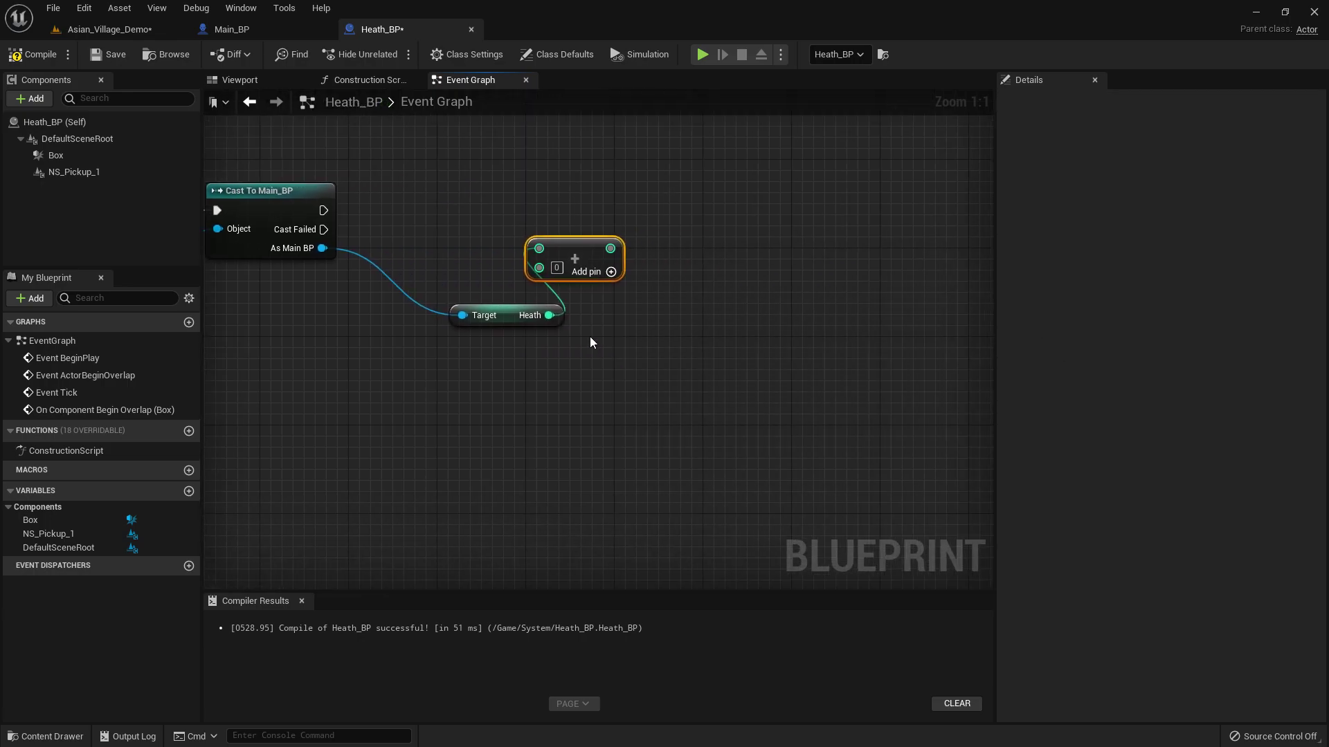
click(562, 270)
Set Heath on Main_BP from the sum, with 80 as the added amount
drag(393, 412, 398, 410)
text(heath)
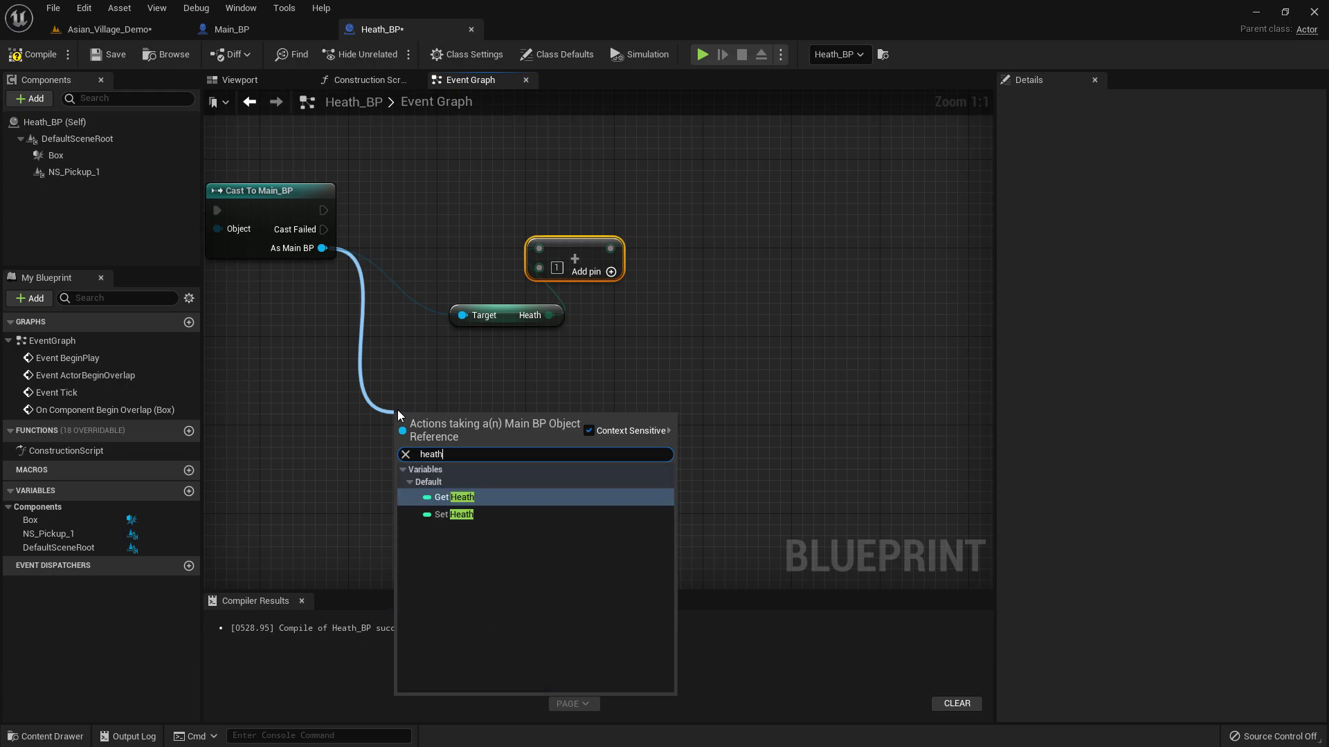
click(454, 514)
drag(548, 343, 713, 225)
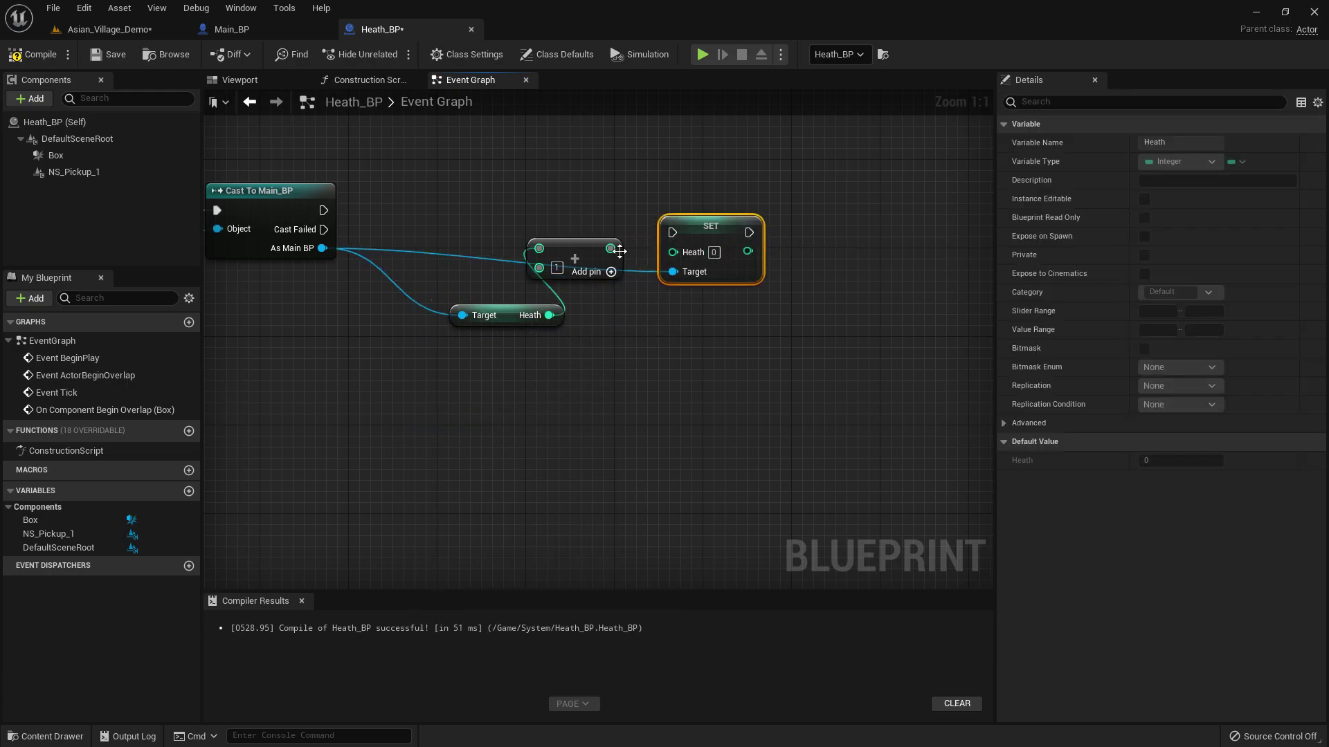
mouse_move(611, 249)
mouse_down()
mouse_move(681, 254)
mouse_move(678, 230)
mouse_up()
key(q)
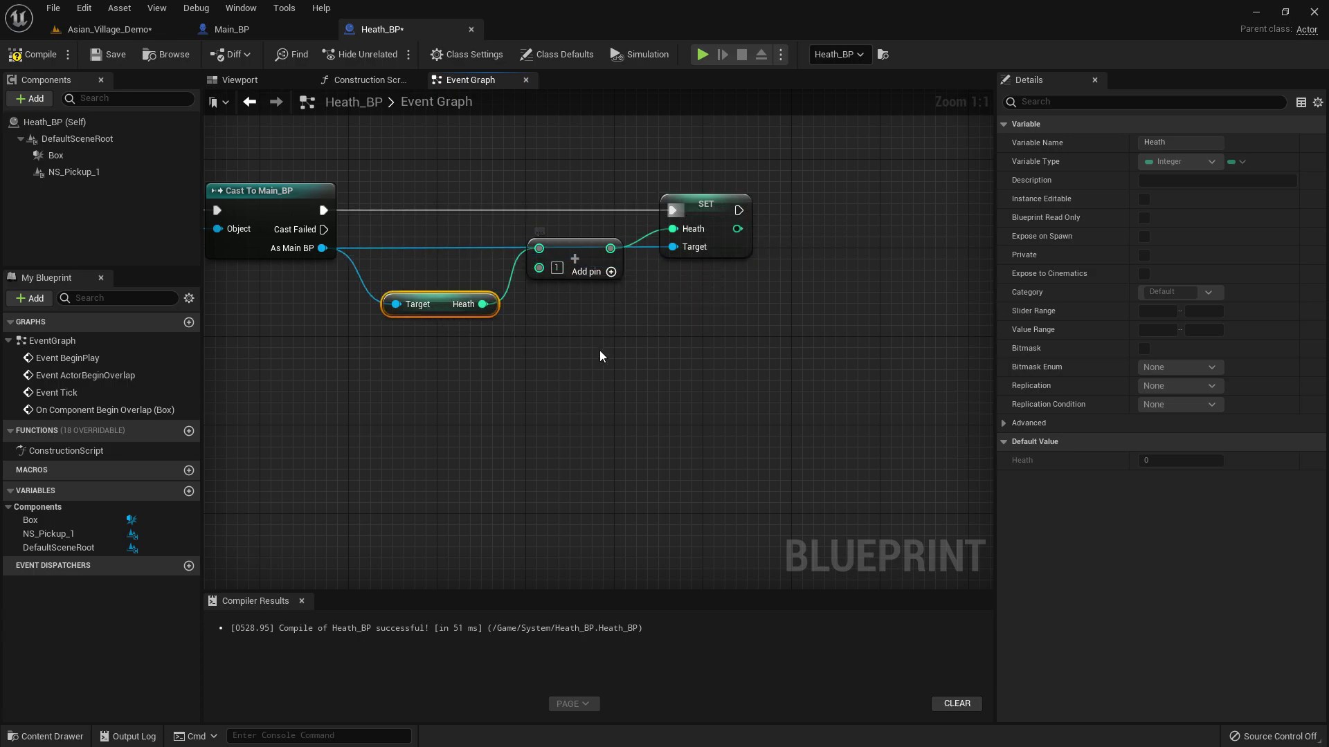
click(556, 268)
text(80)
click(272, 130)
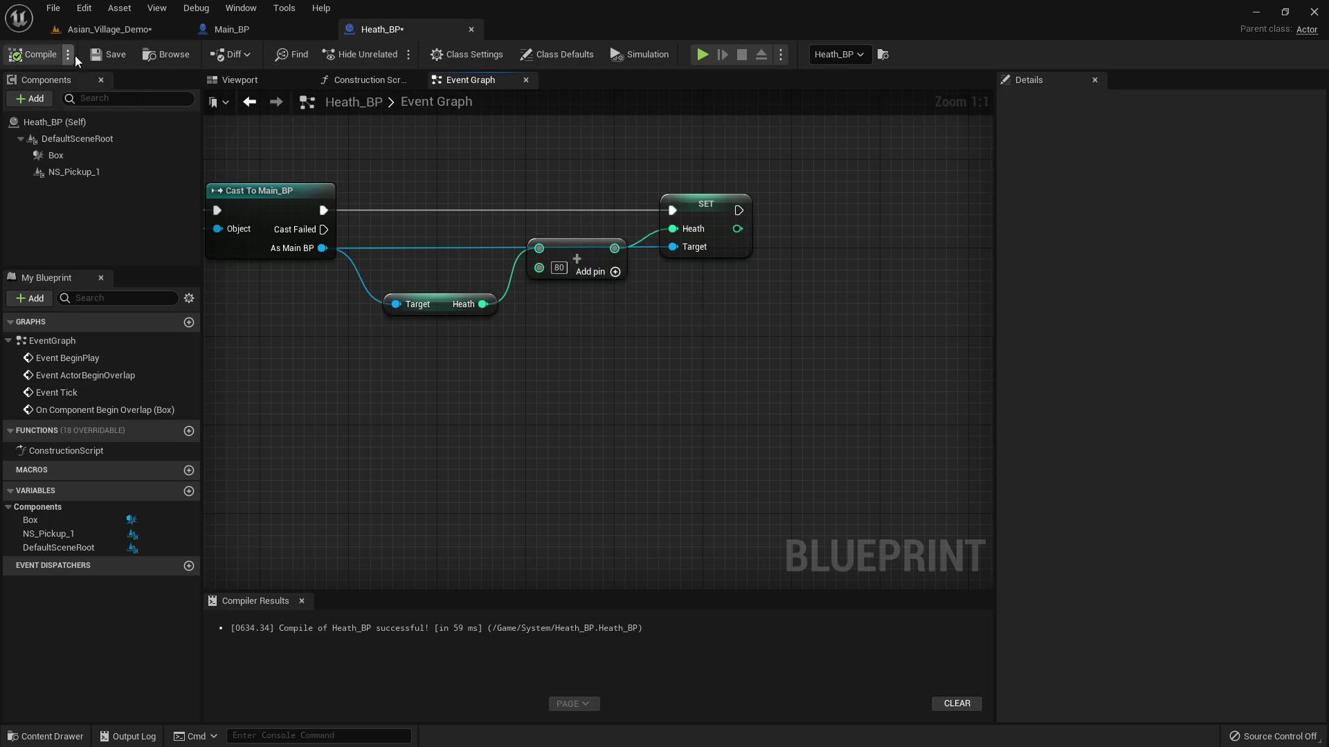
click(231, 29)
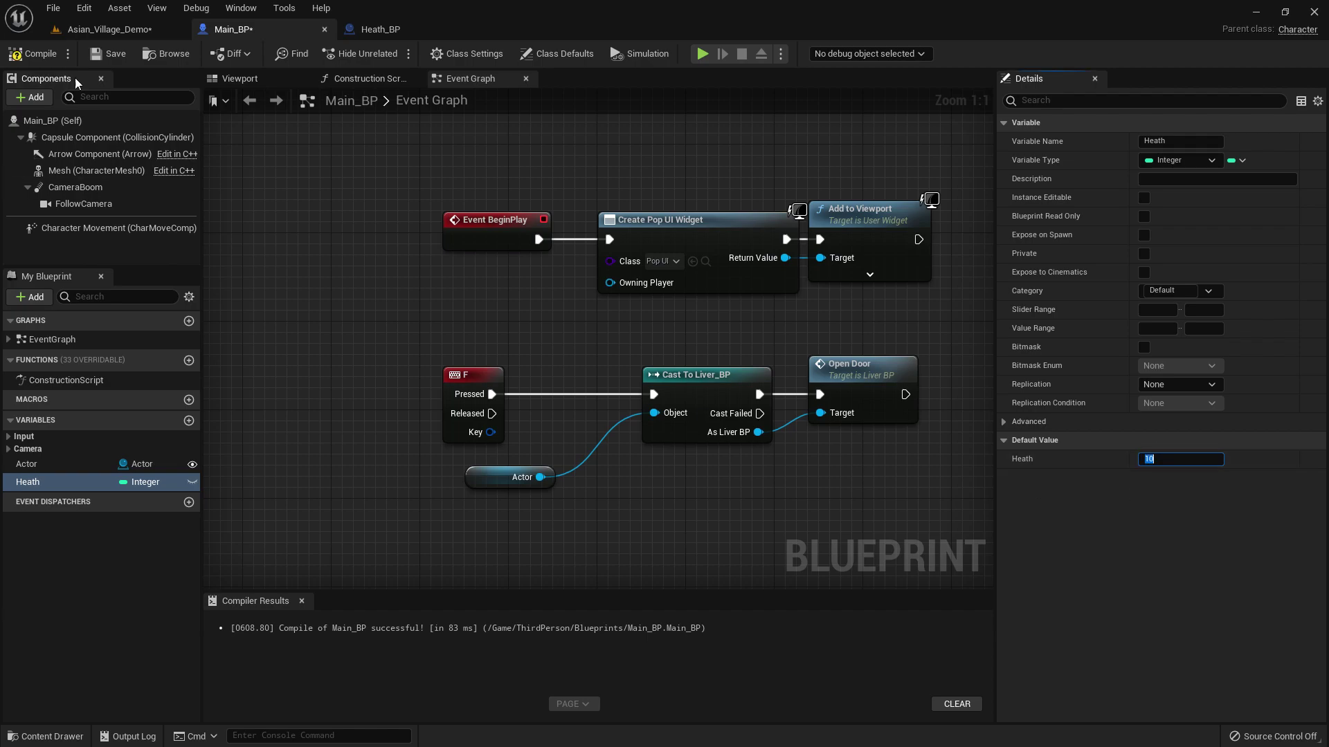
click(370, 32)
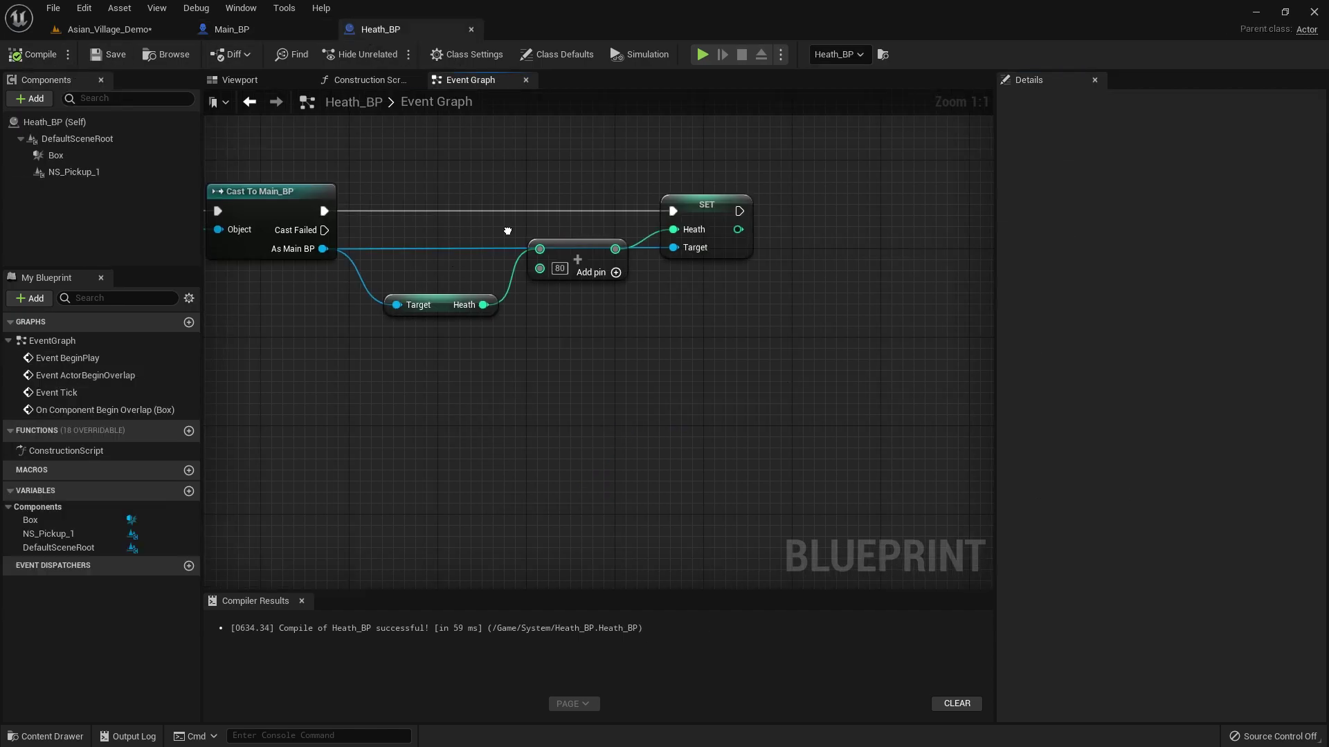
Insert a Do Once node after the successful Cast To Main_BP
right_drag(507, 226, 959, 299)
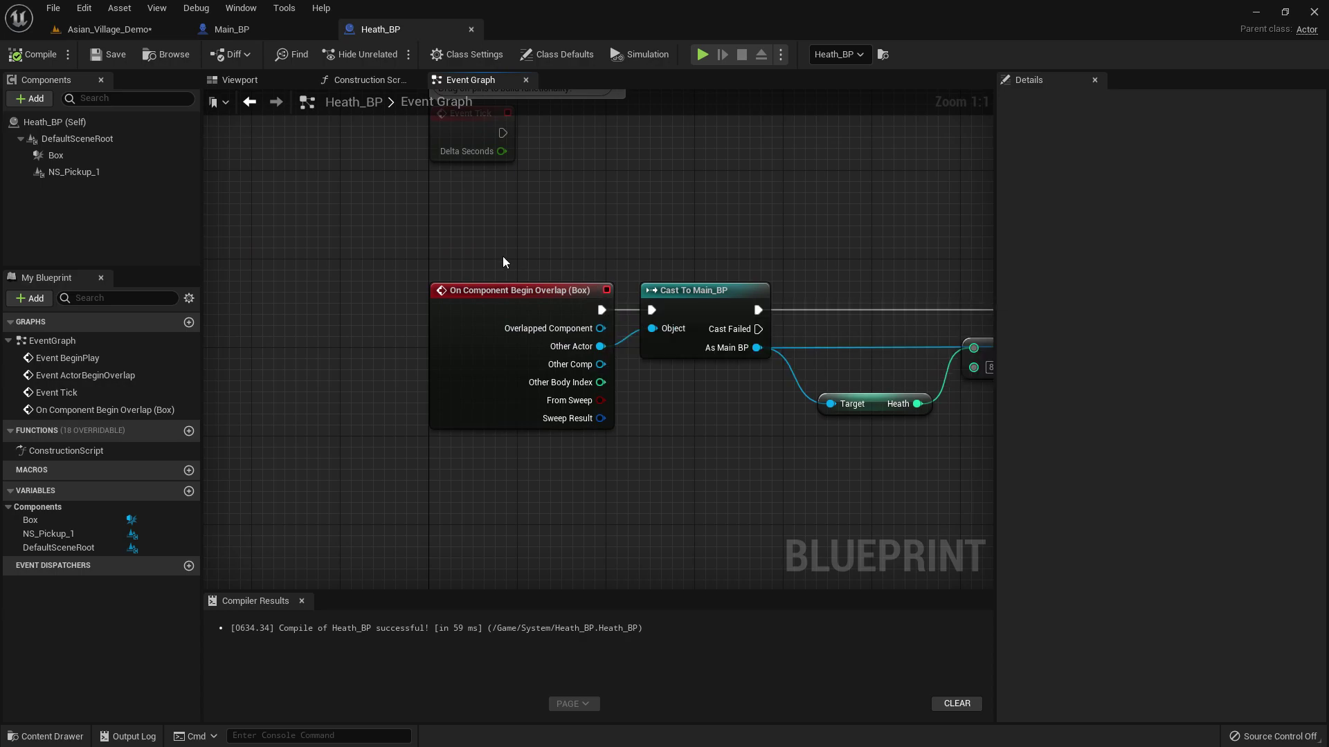
right_drag(597, 296, 303, 299)
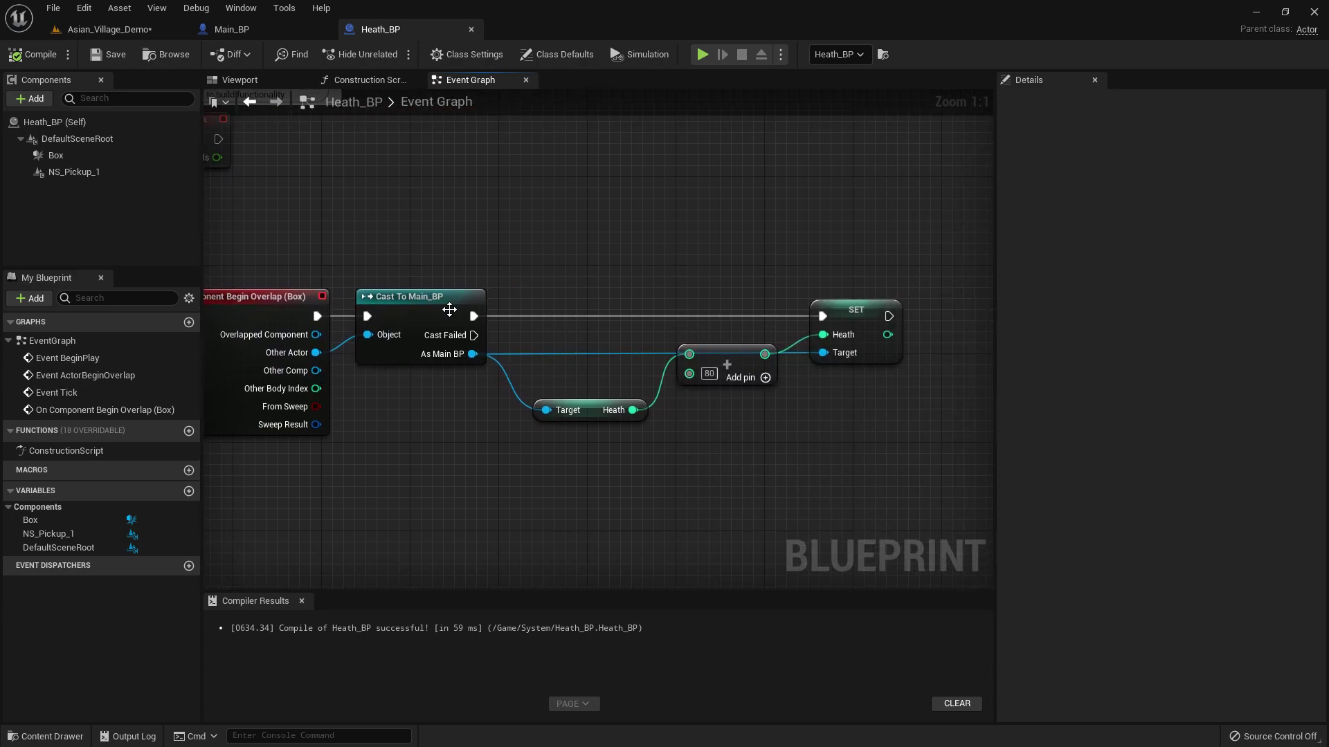
right_drag(449, 309, 460, 285)
drag(526, 302, 633, 263)
text(d)
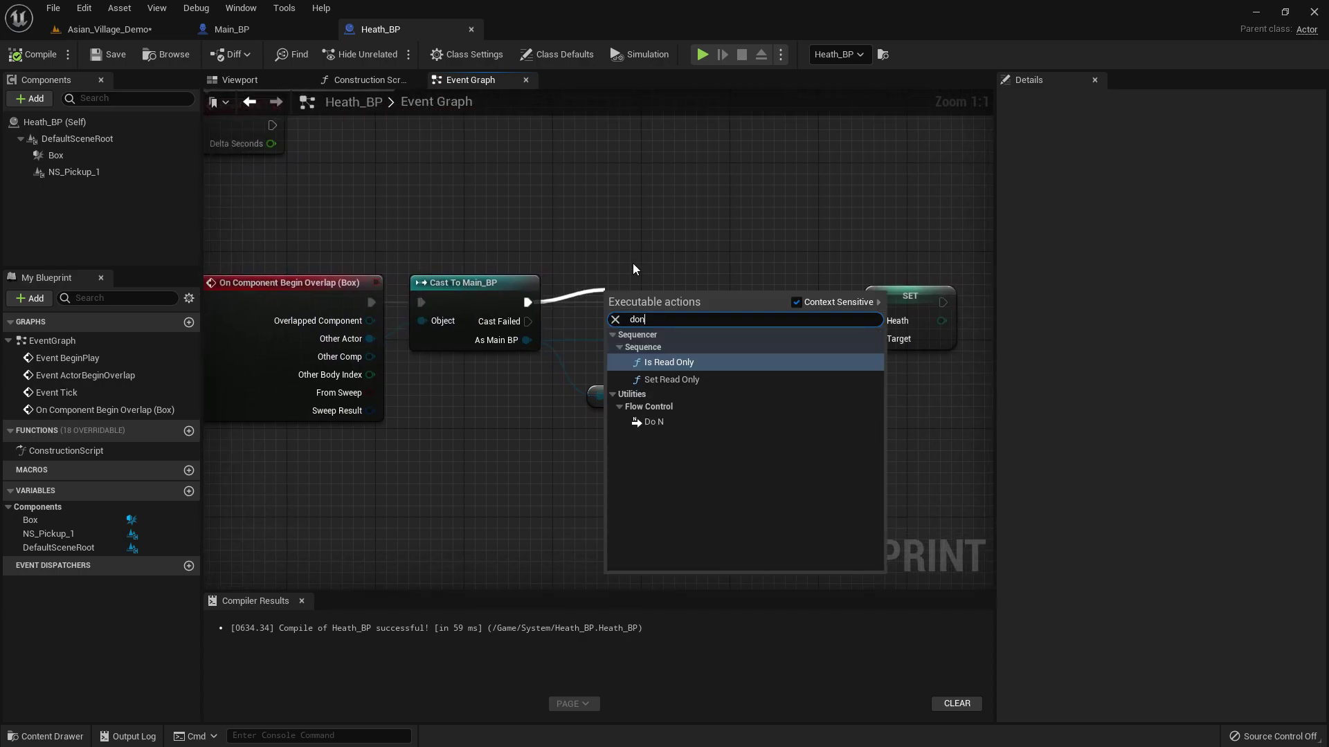
text(o)
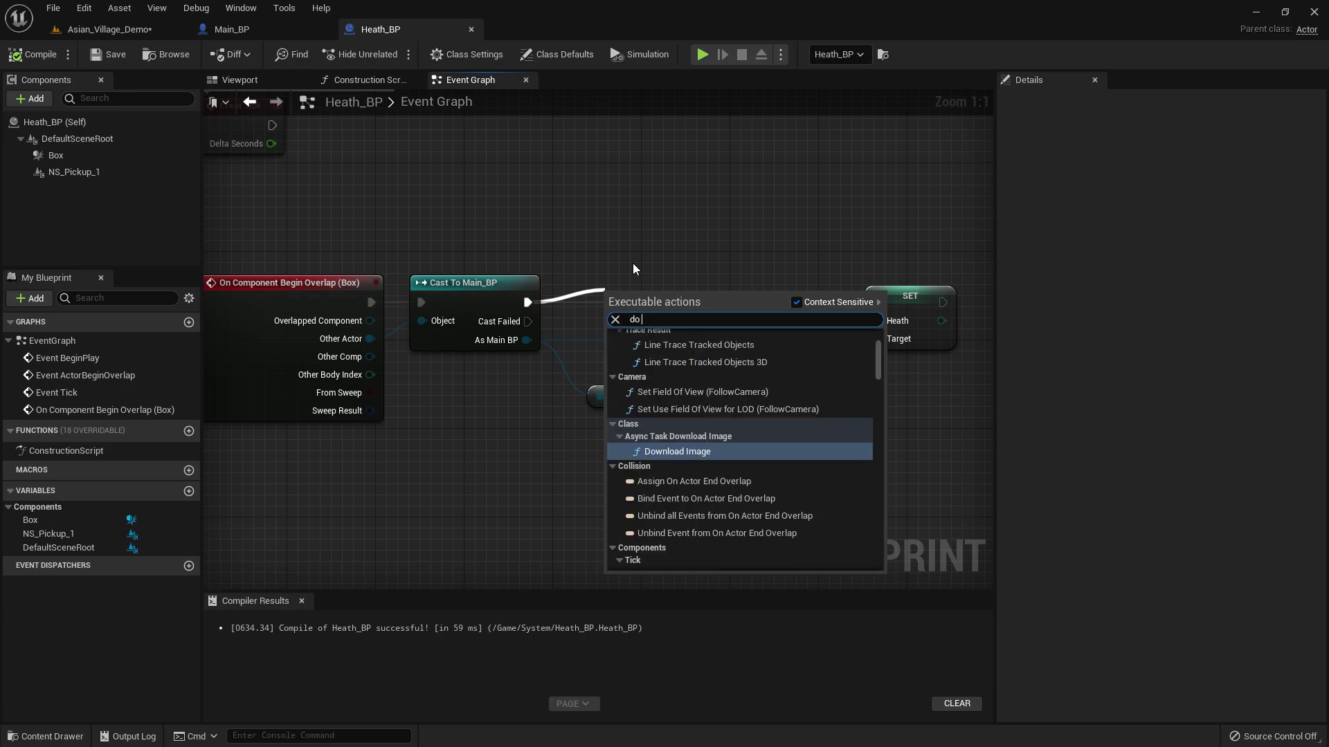
text( once)
key(Return)
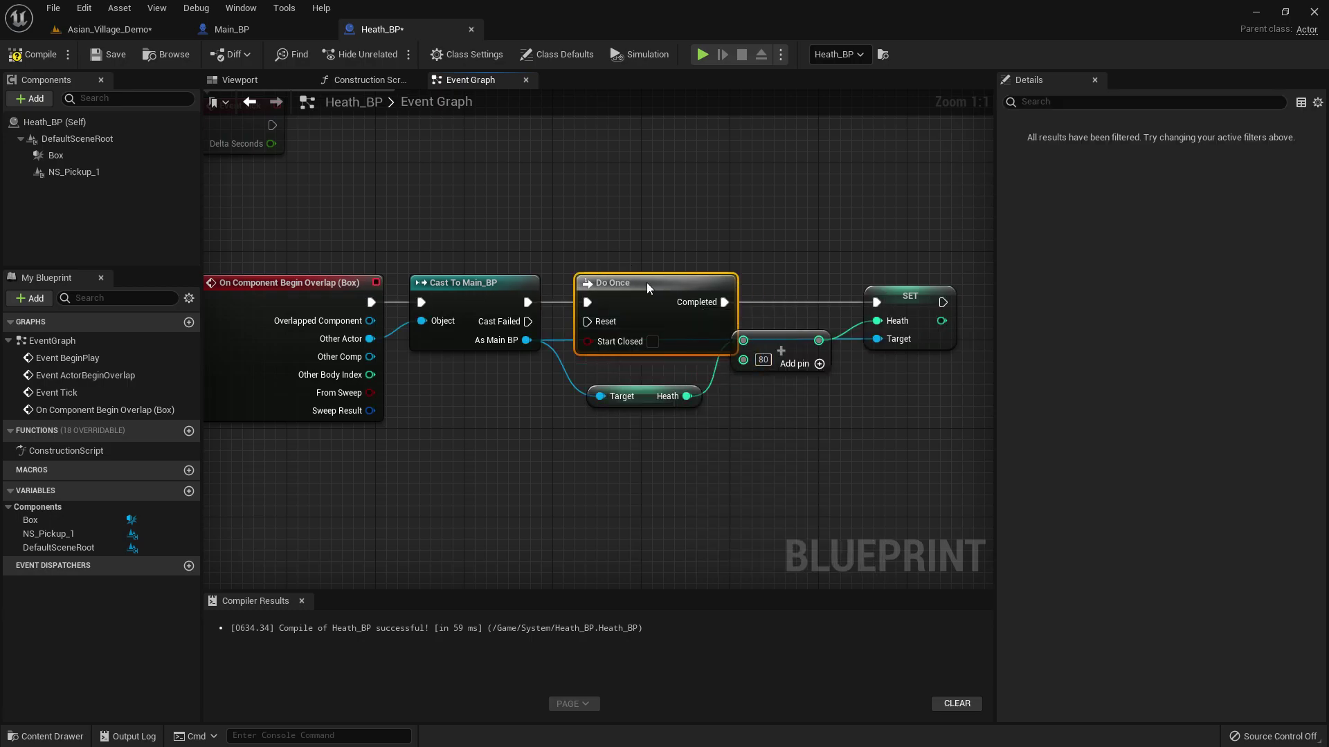
Add a Destroy Actor node after Set Heath and save Heath_BP
right_drag(662, 286, 570, 257)
drag(601, 283, 769, 284)
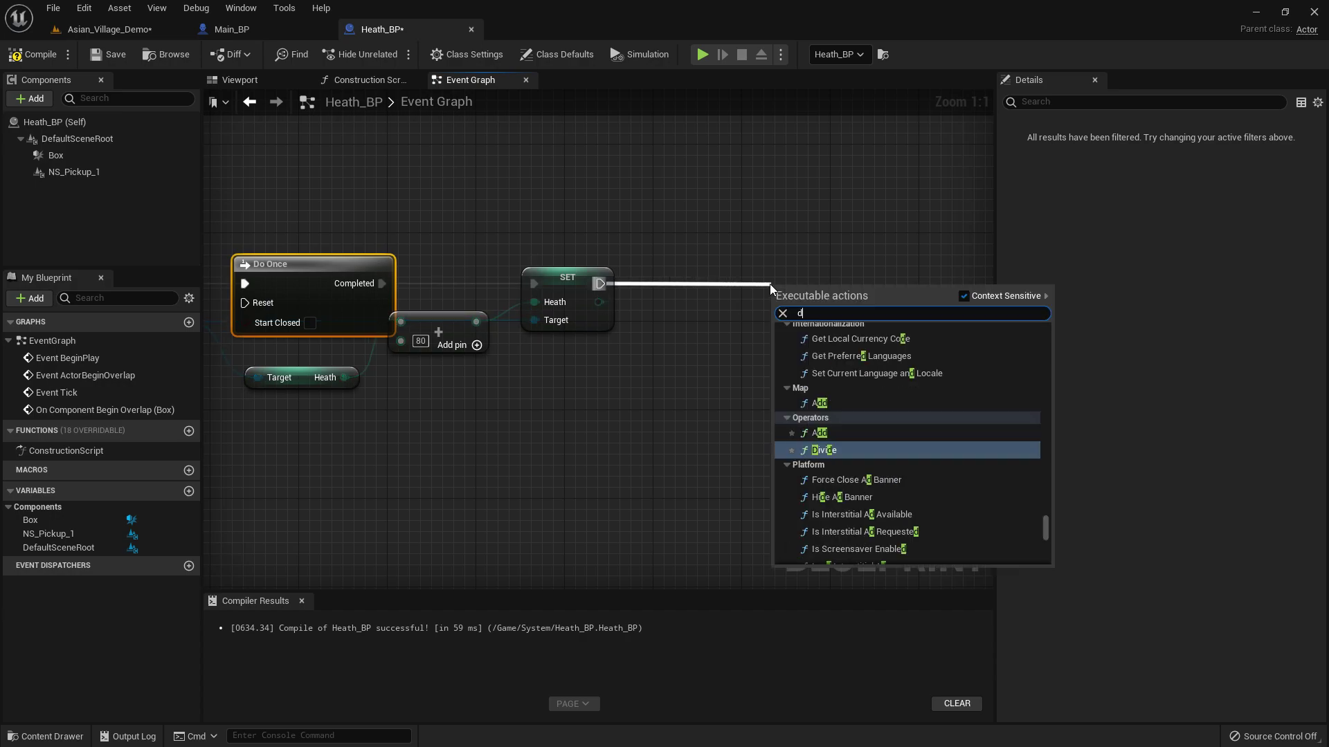
text(des)
click(842, 348)
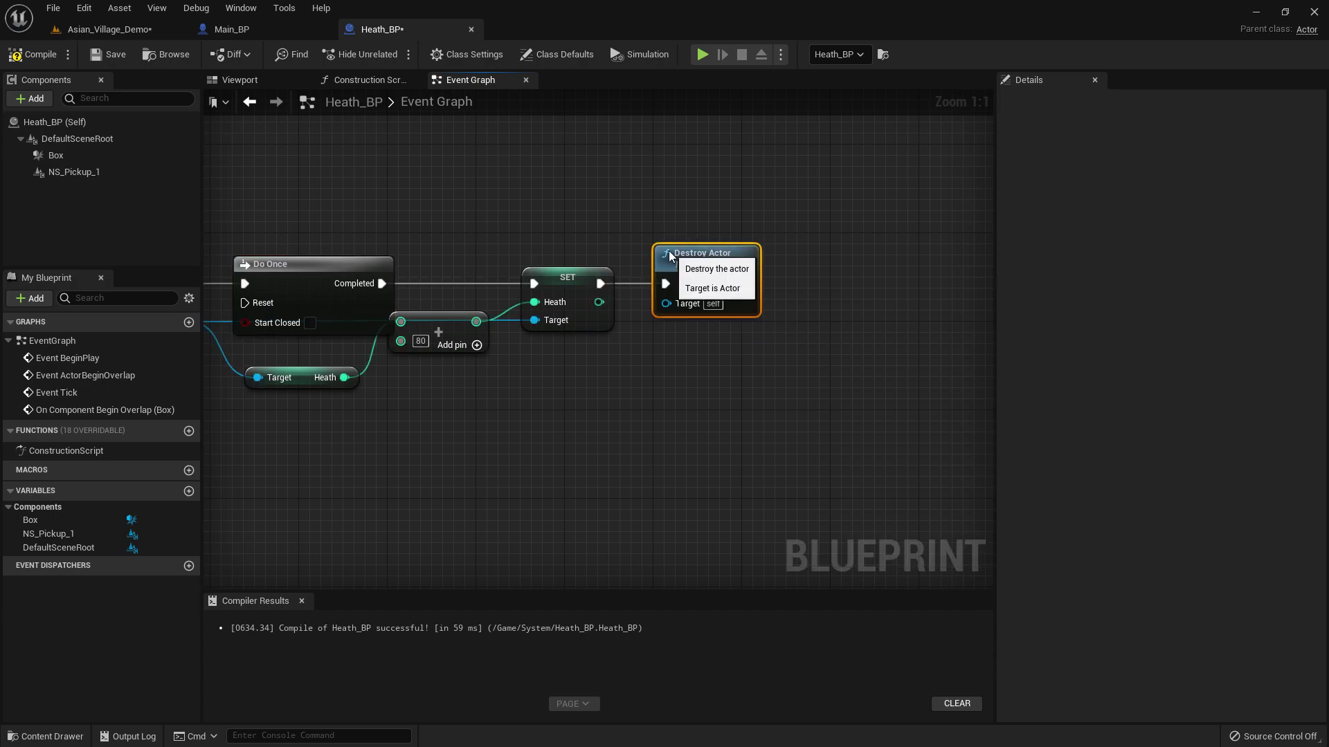
click(109, 52)
click(105, 32)
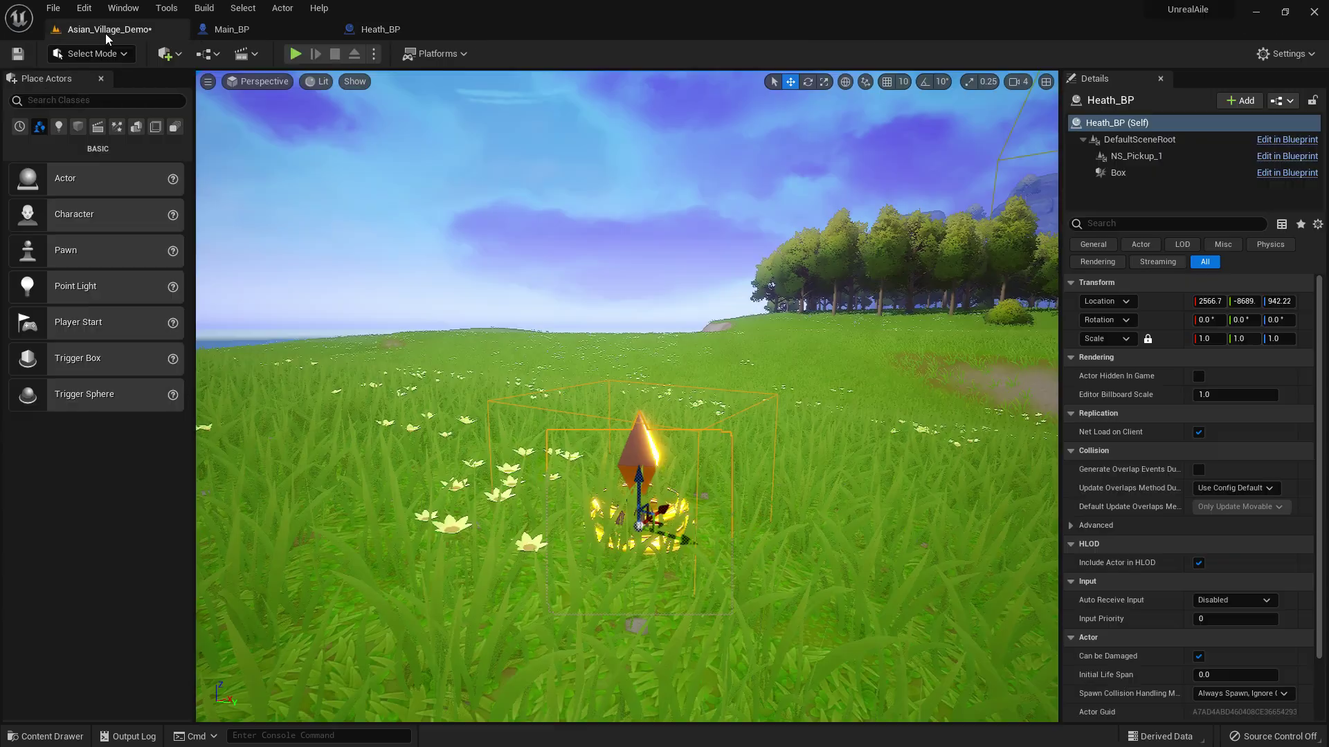
Save the level and place an Event Tick node in Main_BP's graph
click(19, 54)
click(273, 30)
right_drag(580, 269, 399, 133)
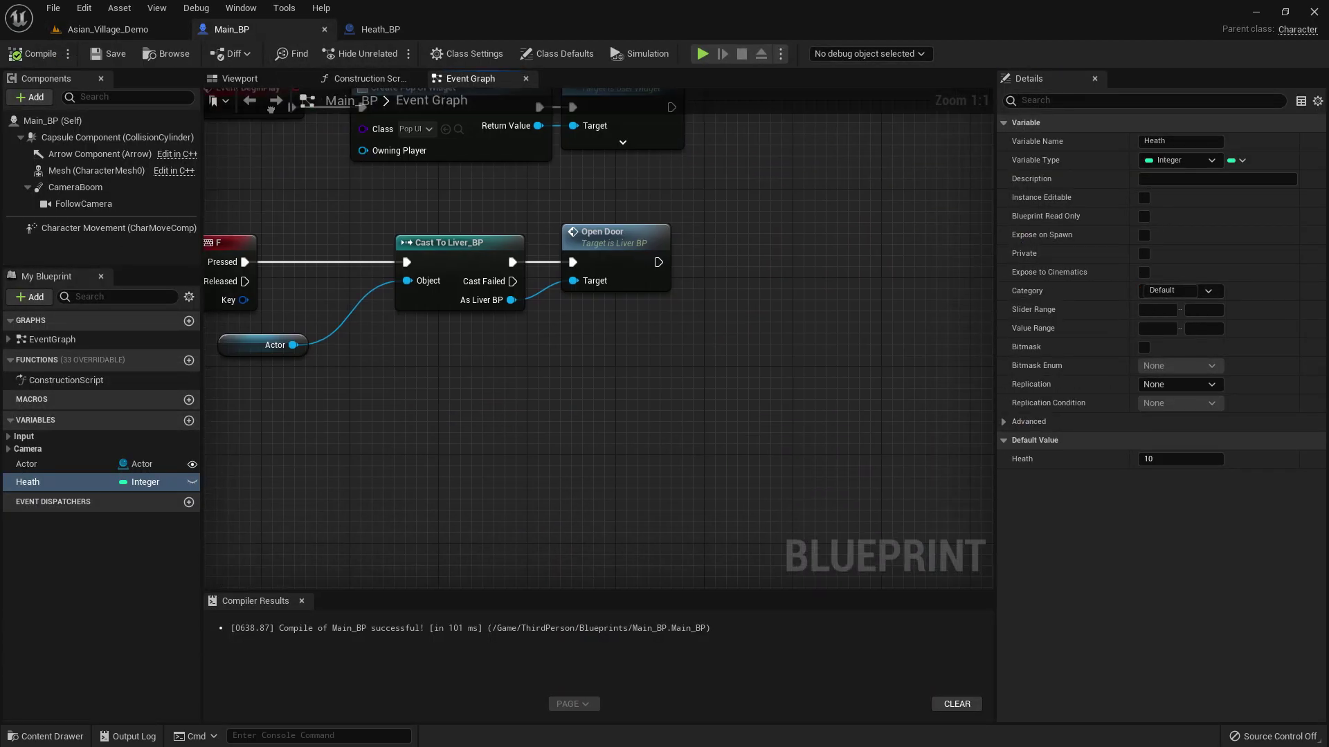
right_click(393, 411)
text(tiucj)
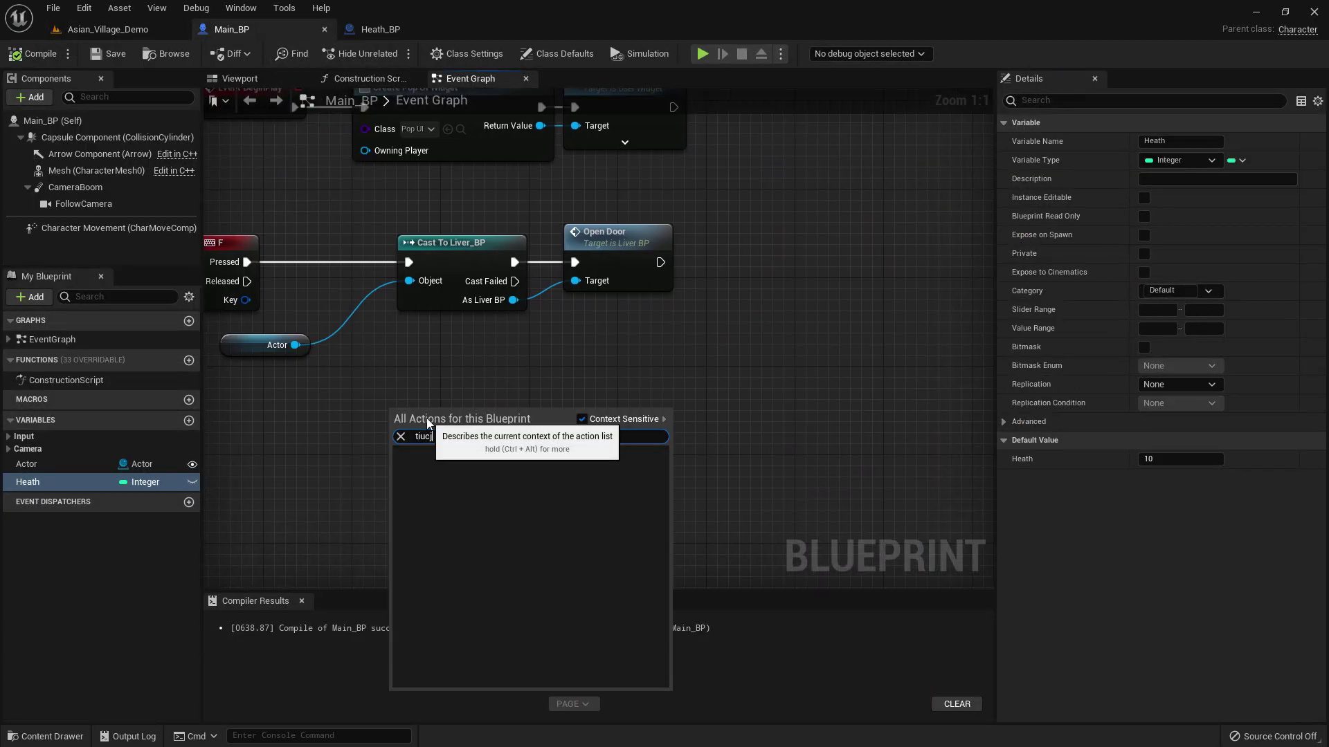
key(BackSpace)
text(oCk)
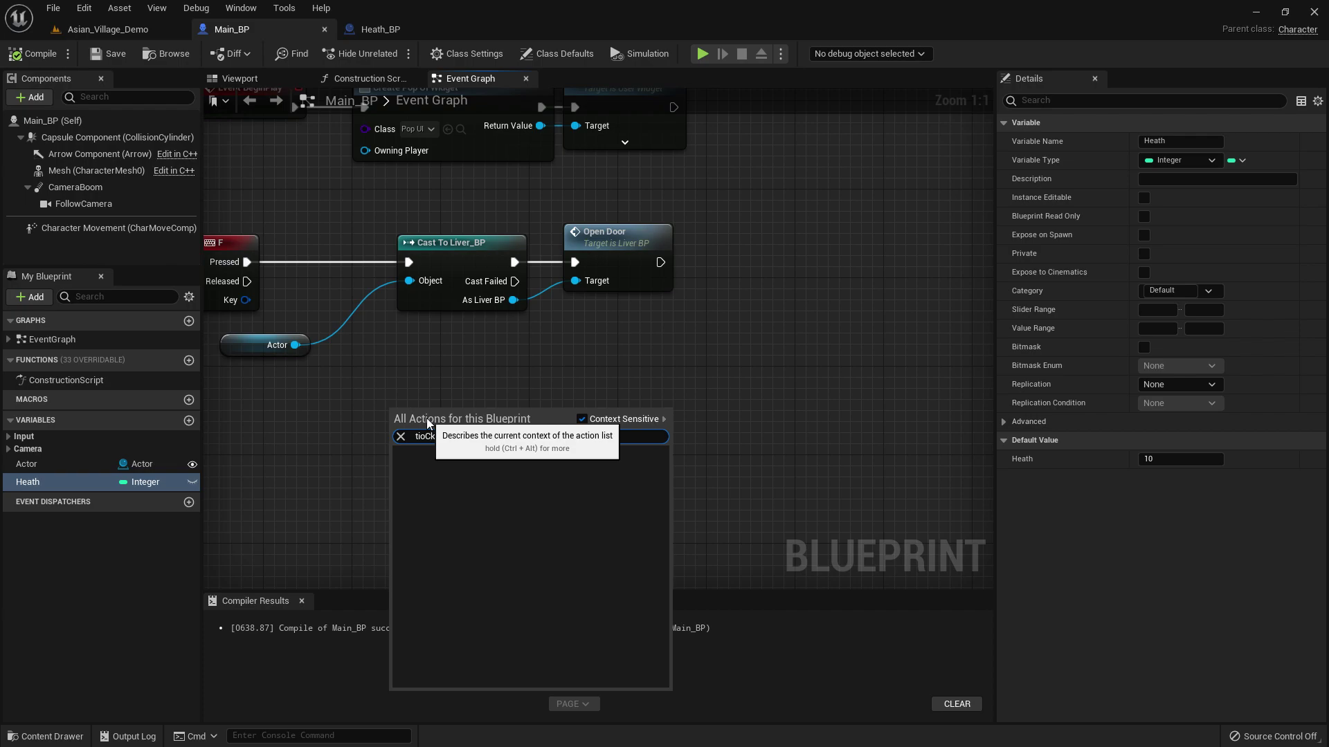
key(BackSpace)
key(BackSpace)
key(BackSpace)
text(tick)
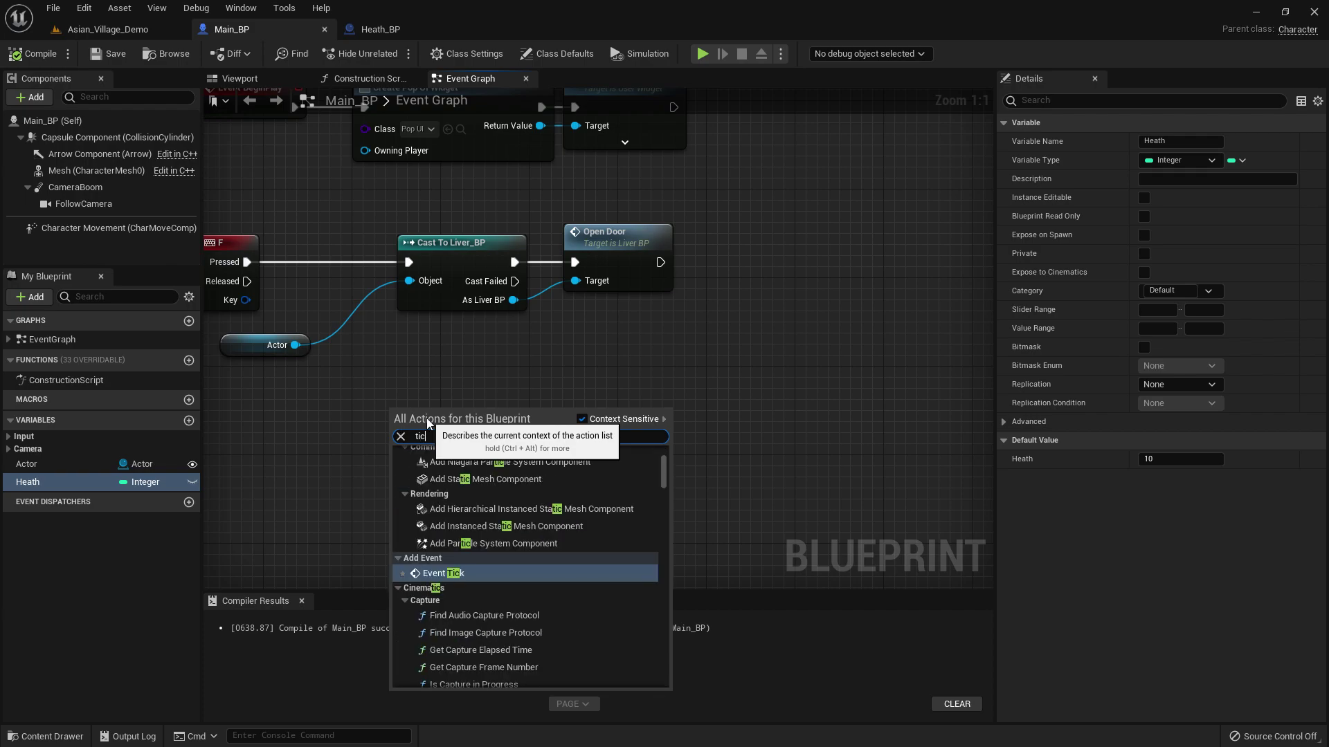
key(Return)
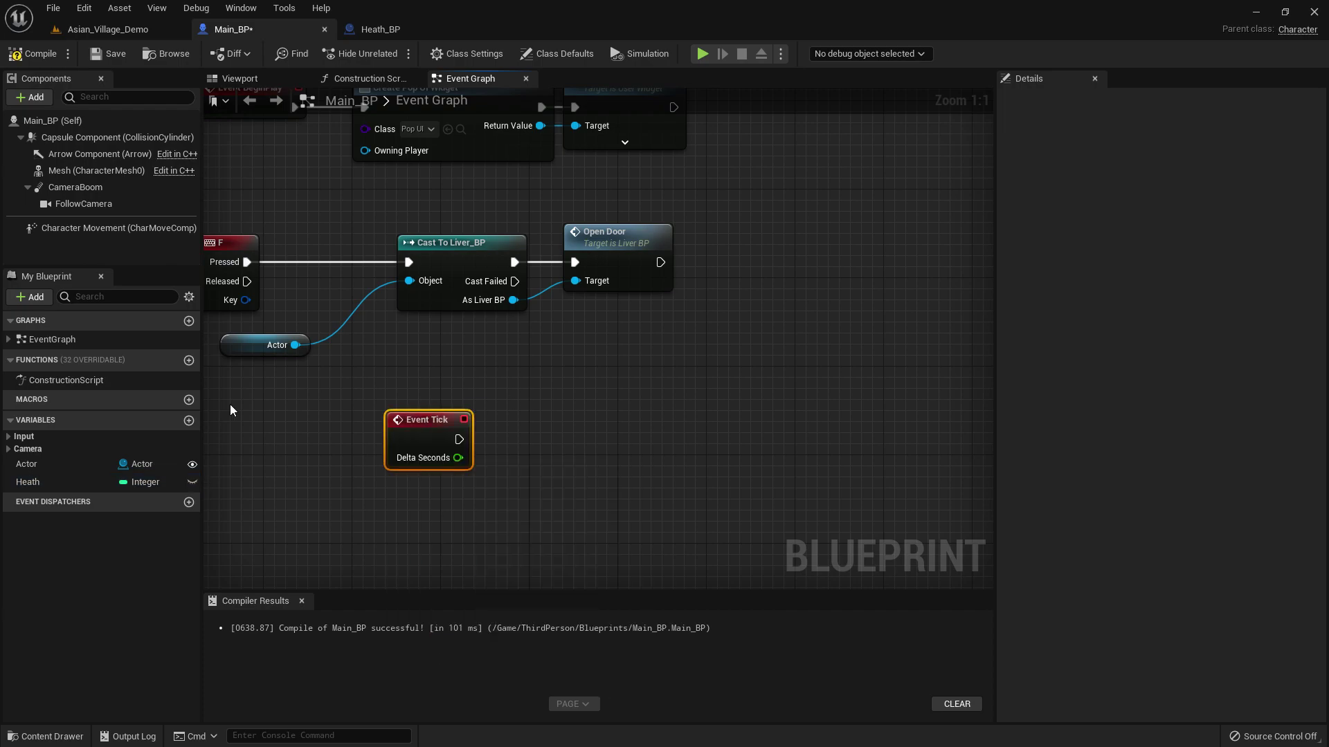
Run a Print String from Event Tick that prints the Heath variable
drag(28, 482, 382, 488)
click(414, 502)
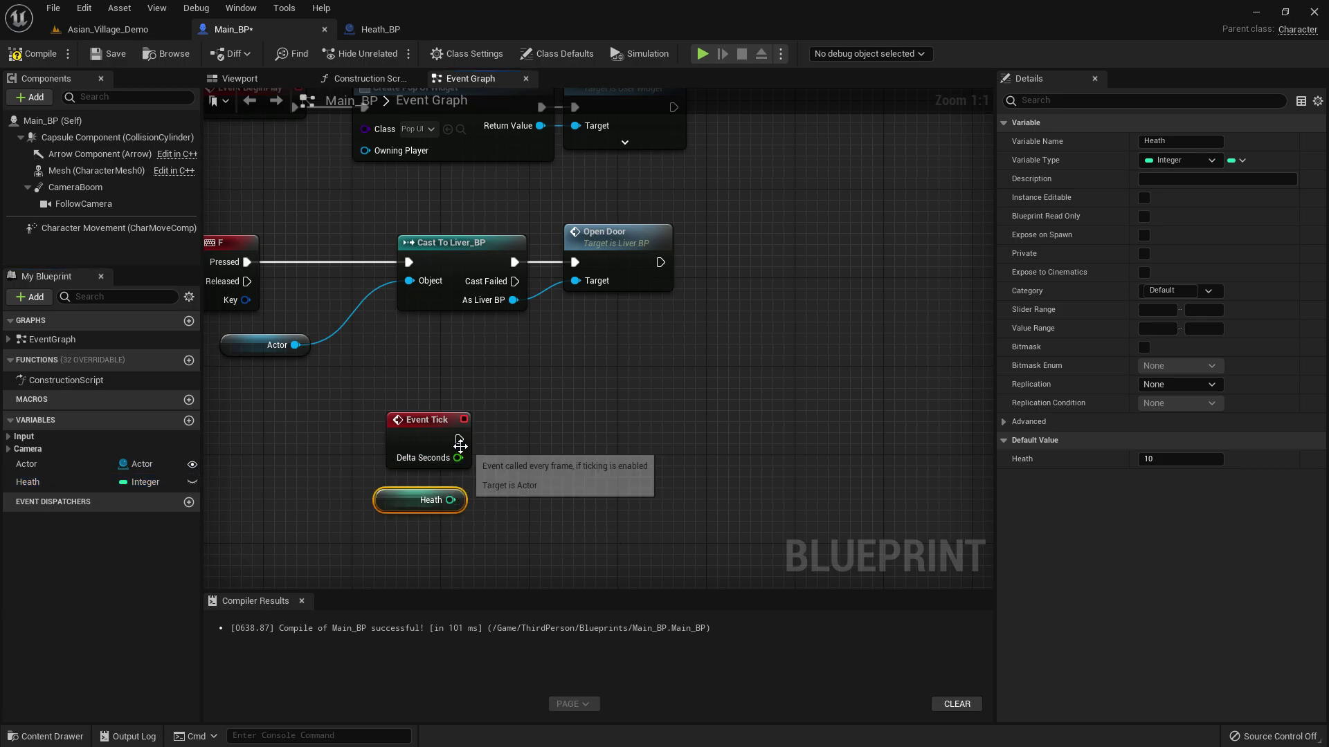
drag(459, 445, 458, 438)
drag(606, 430, 608, 432)
text(pri)
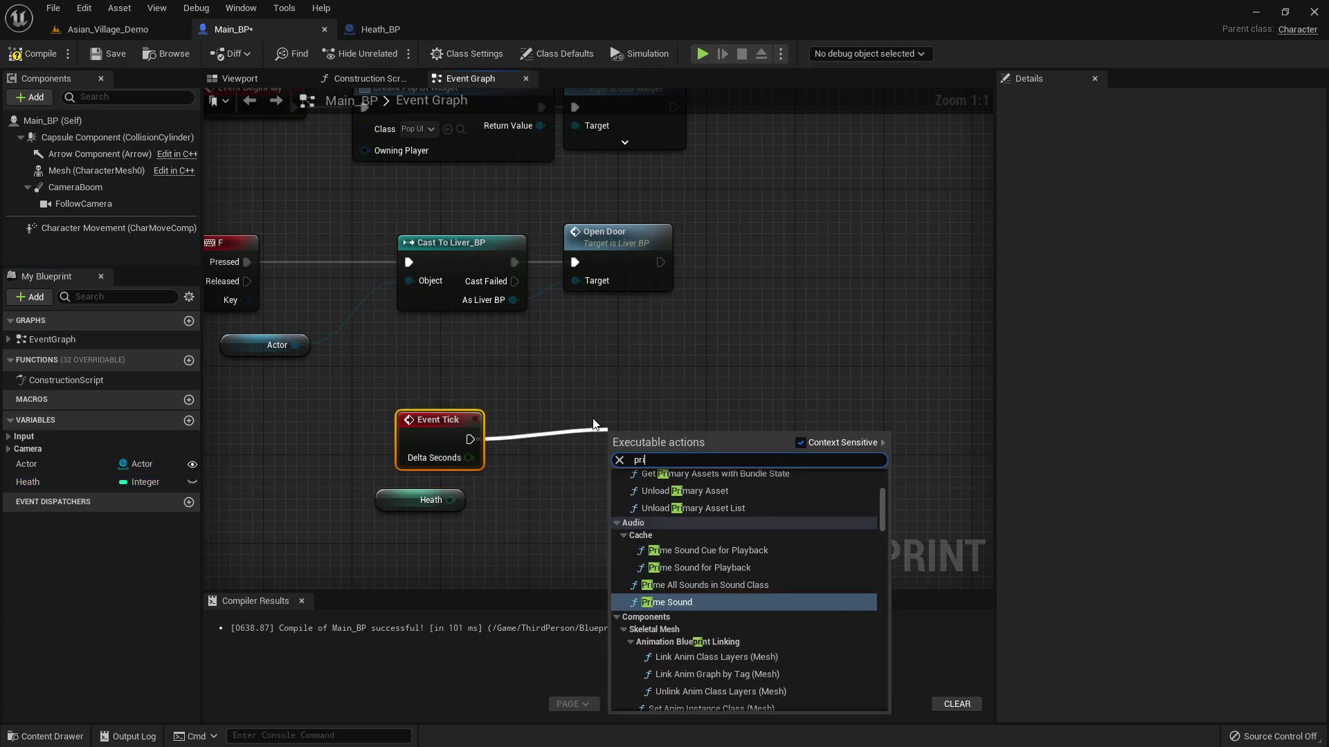
text(nt str)
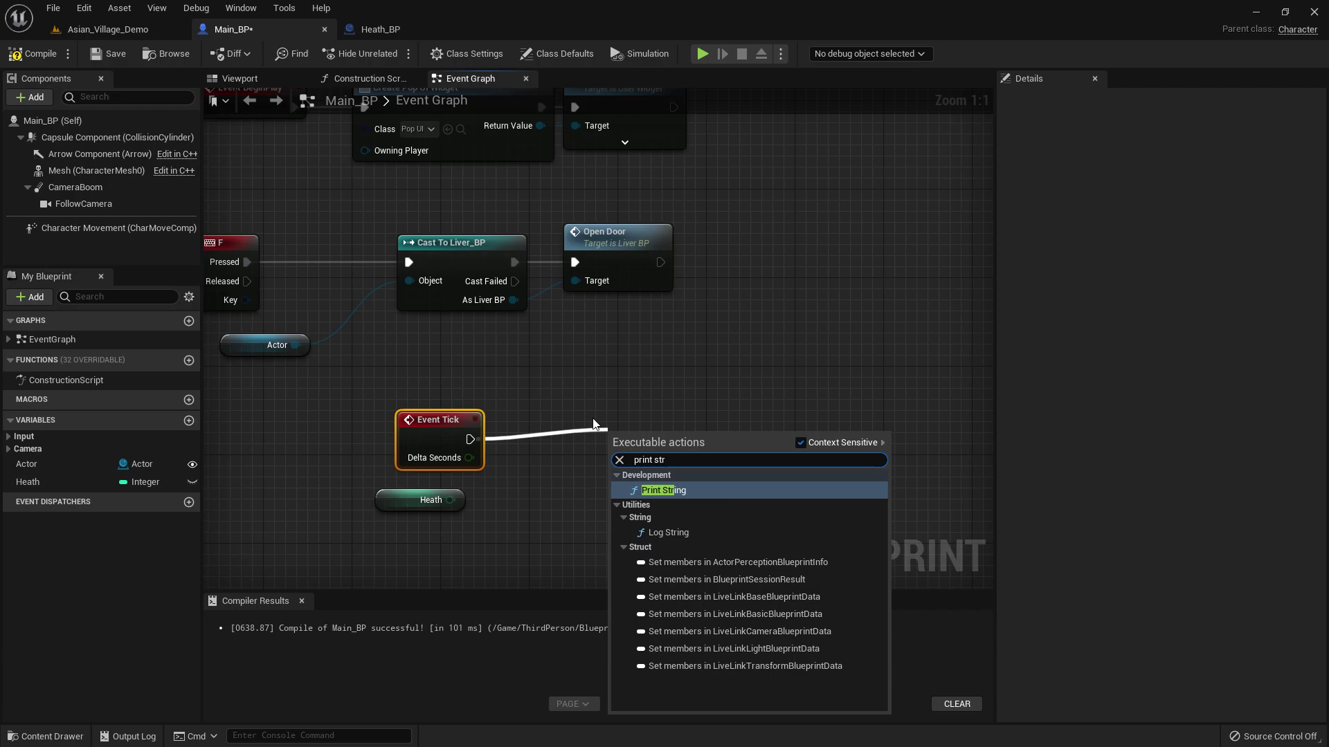
click(677, 490)
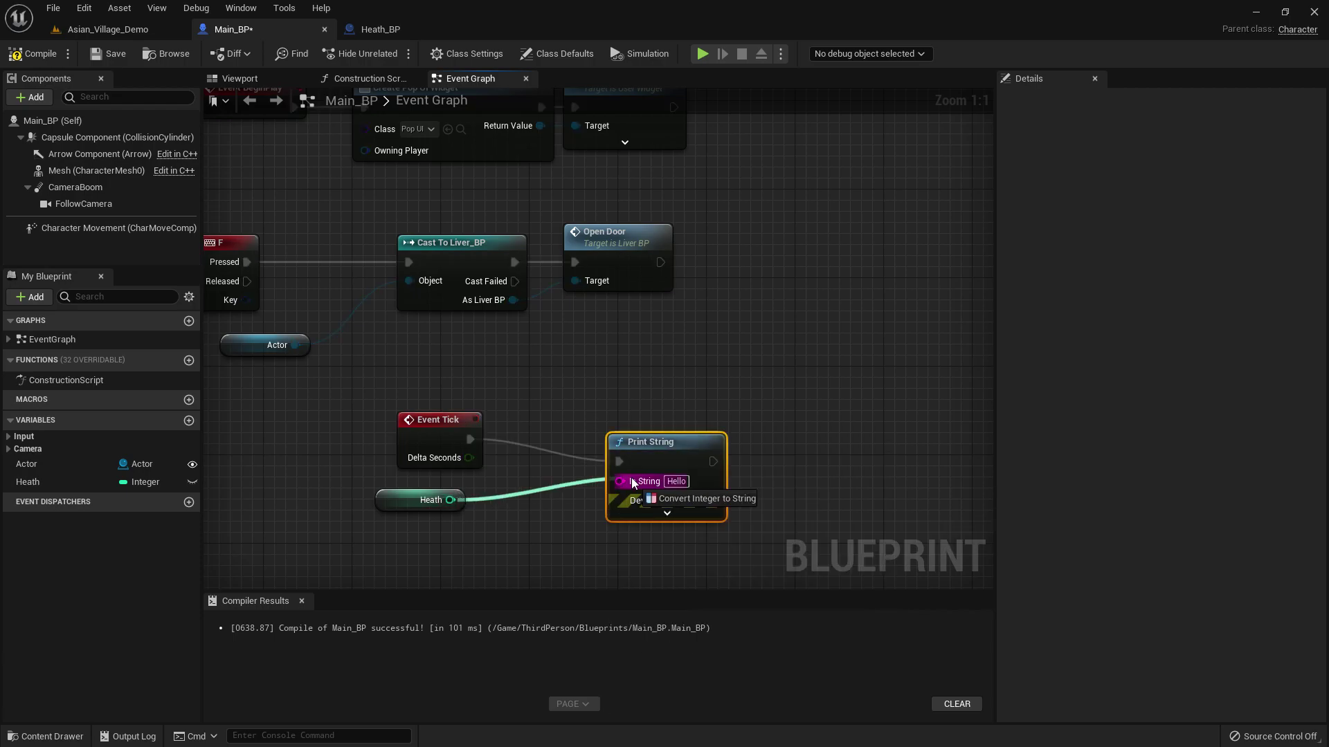
drag(632, 483, 632, 483)
click(37, 53)
Save the current level and start a Play-in-Editor session
click(114, 30)
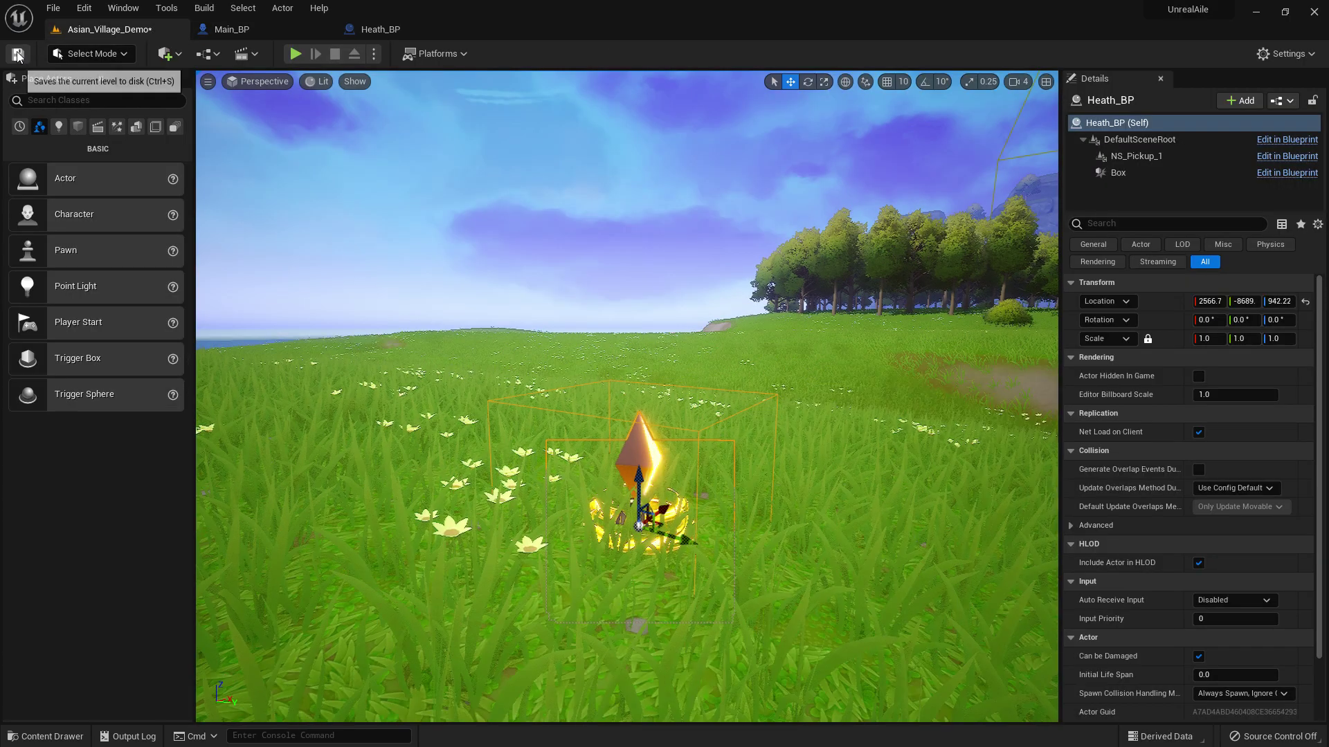
click(17, 54)
click(295, 53)
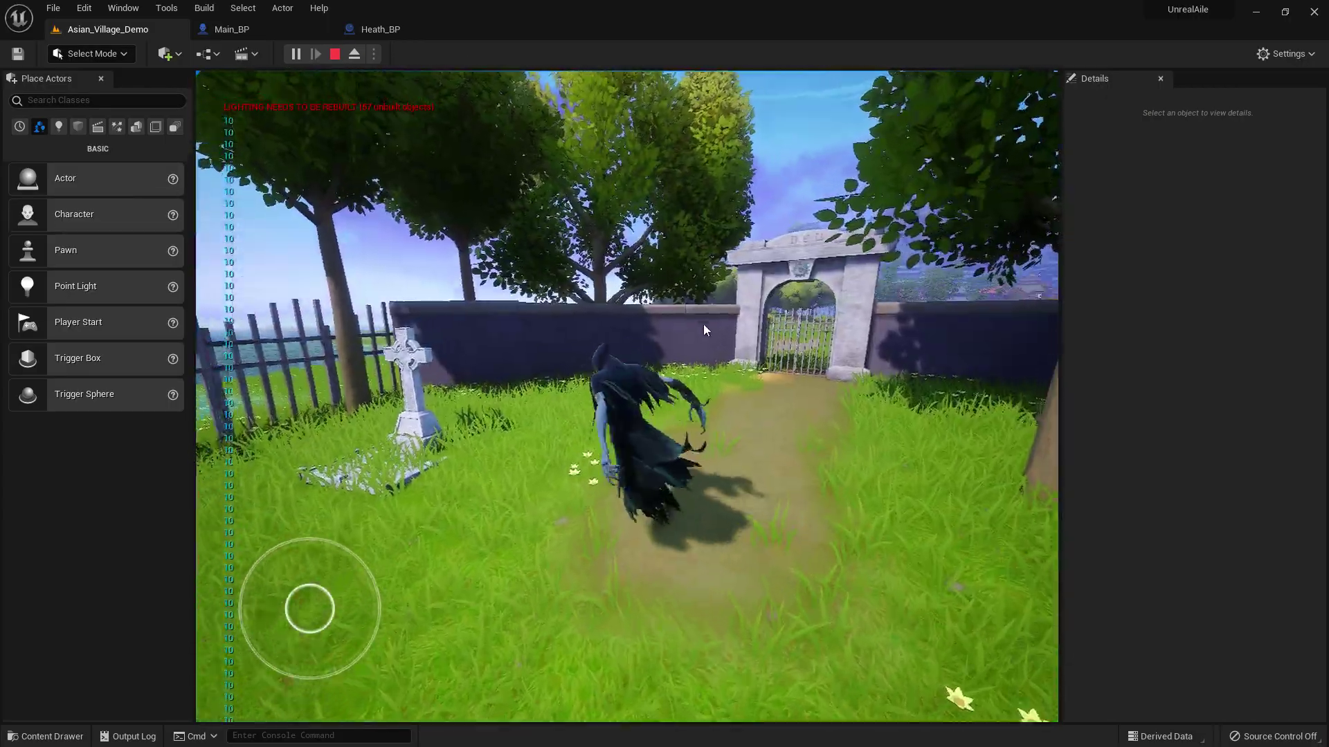
mouse_move(703, 324)
mouse_down()
mouse_move(888, 374)
mouse_move(777, 366)
mouse_move(913, 358)
mouse_move(769, 365)
mouse_move(785, 402)
mouse_up()
Walk the character to the golden pickup so Heath rises from 10 to 90, then stop play
key(w)
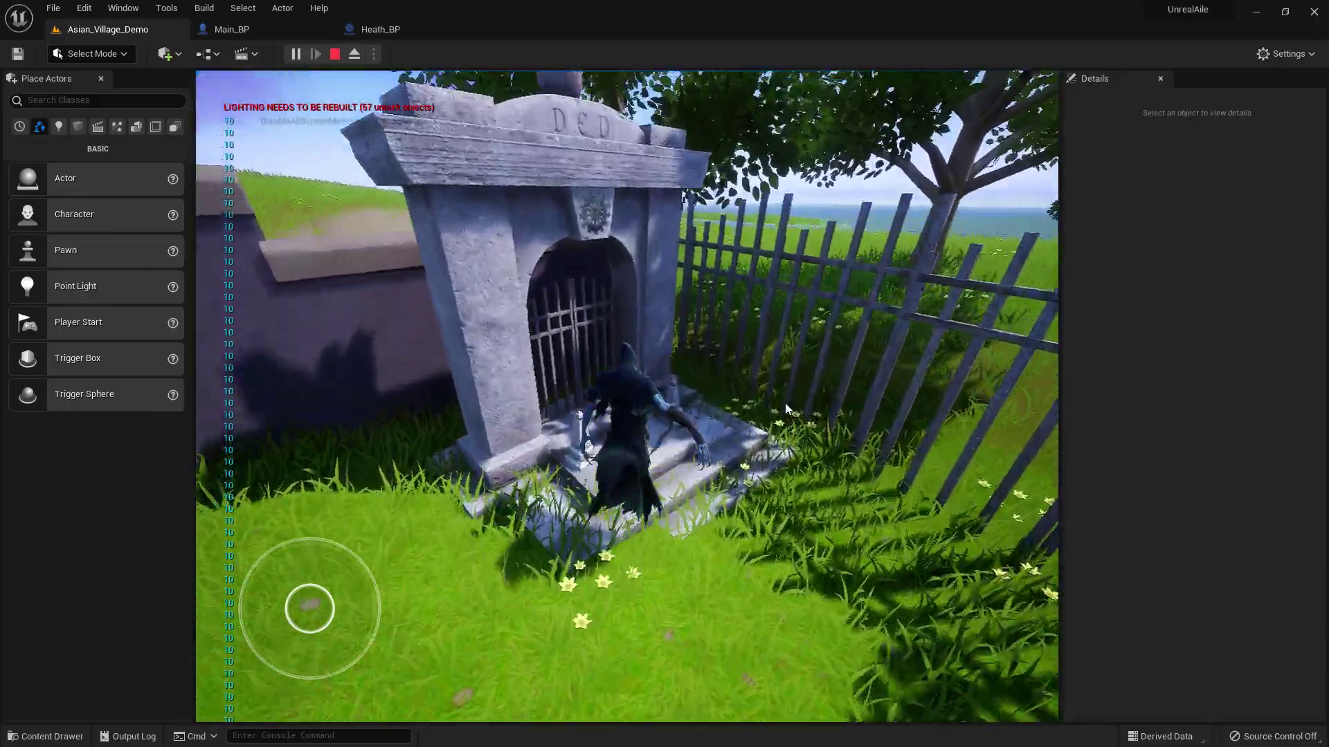
mouse_move(785, 403)
mouse_down()
mouse_move(507, 399)
mouse_move(625, 353)
mouse_move(960, 373)
mouse_move(946, 393)
mouse_move(846, 403)
mouse_move(366, 365)
mouse_move(583, 386)
mouse_move(669, 374)
mouse_move(565, 355)
mouse_move(784, 337)
mouse_move(624, 328)
mouse_move(735, 329)
mouse_move(730, 353)
mouse_move(710, 354)
mouse_move(727, 328)
mouse_up()
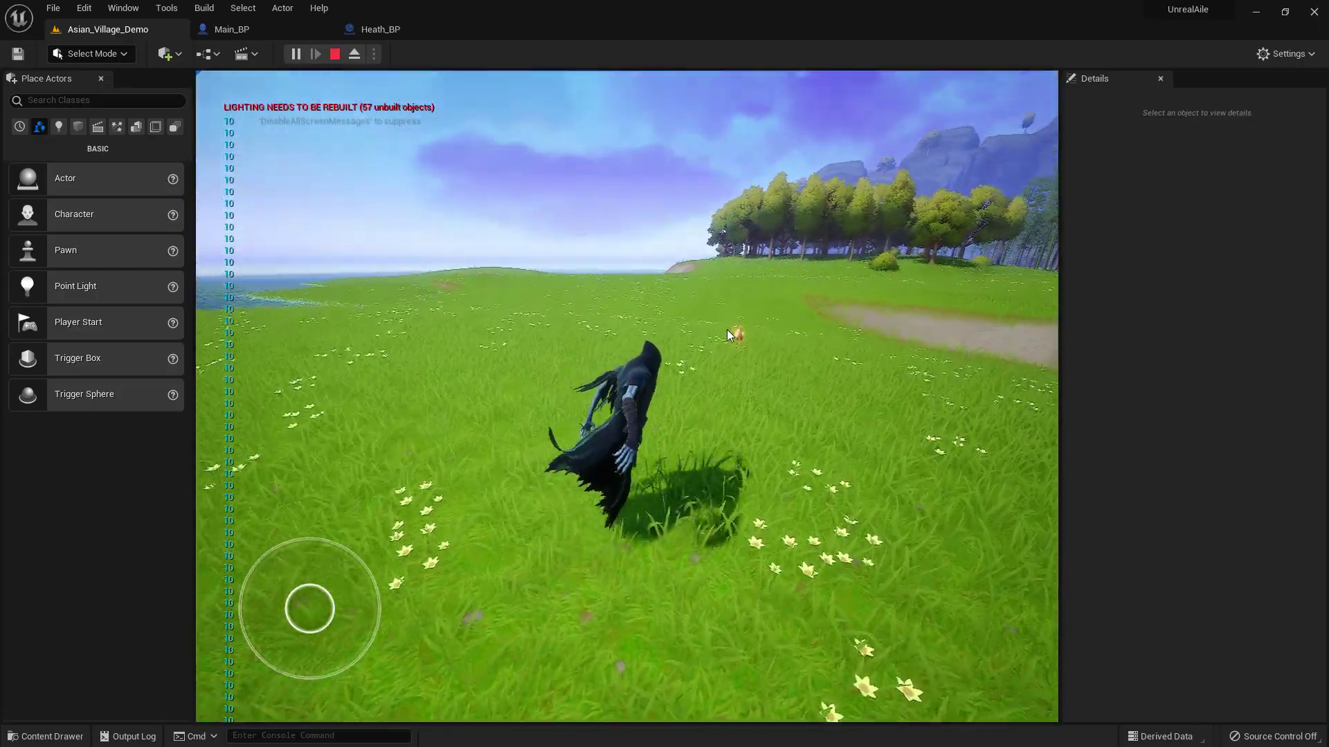
mouse_move(740, 387)
mouse_down()
mouse_move(776, 389)
mouse_move(769, 416)
mouse_move(456, 333)
mouse_move(427, 346)
mouse_up()
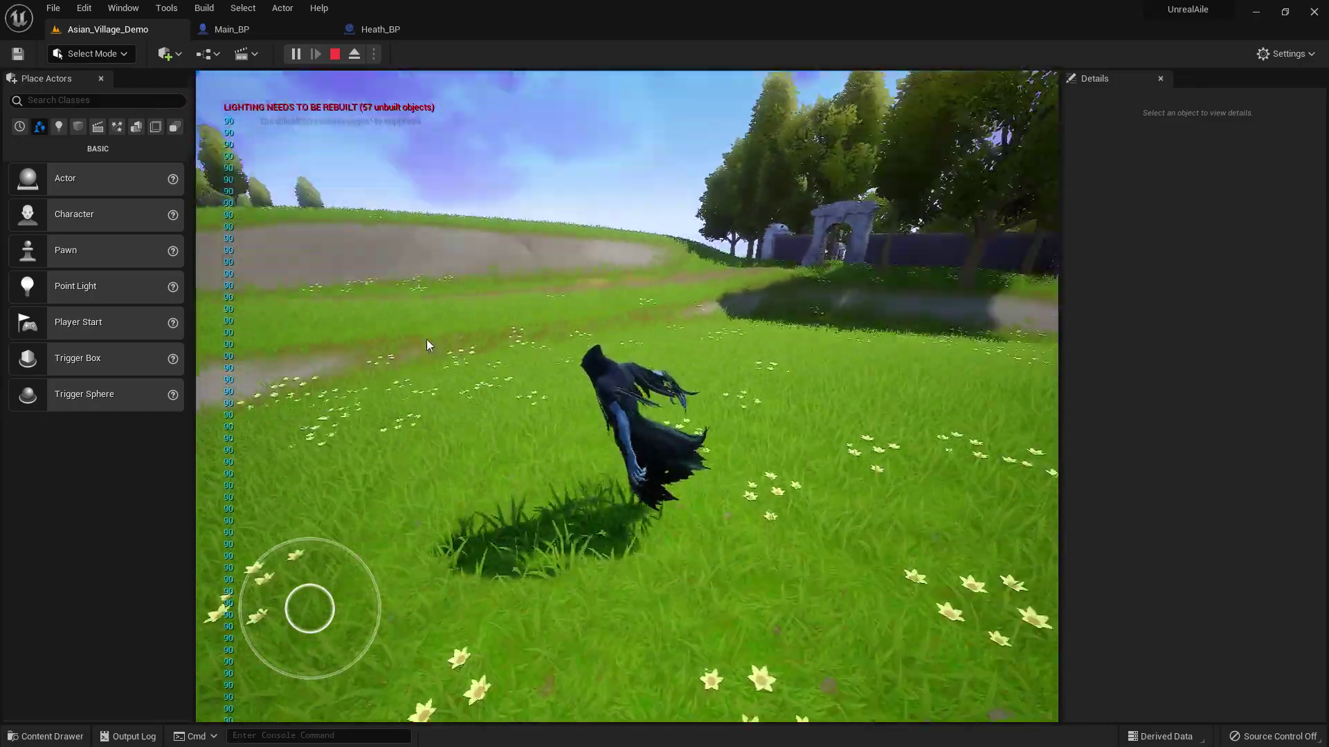
key(Escape)
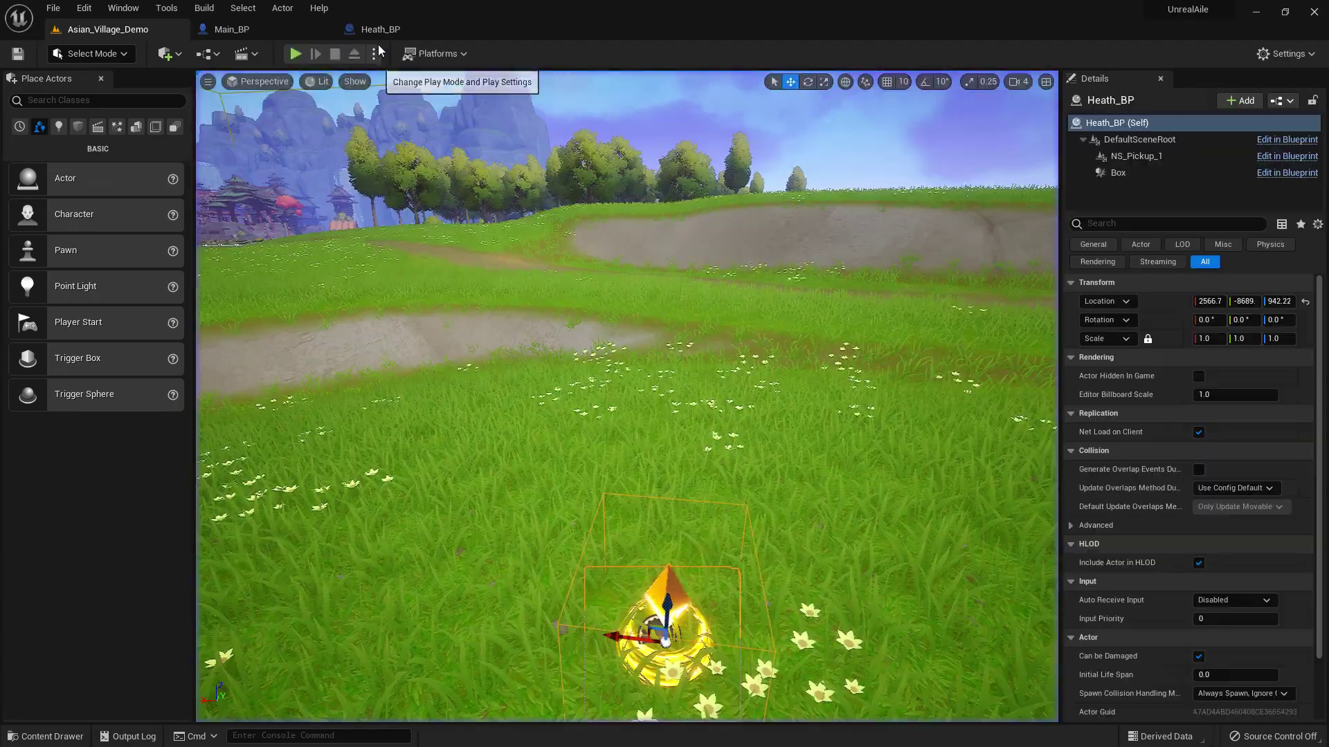
click(380, 30)
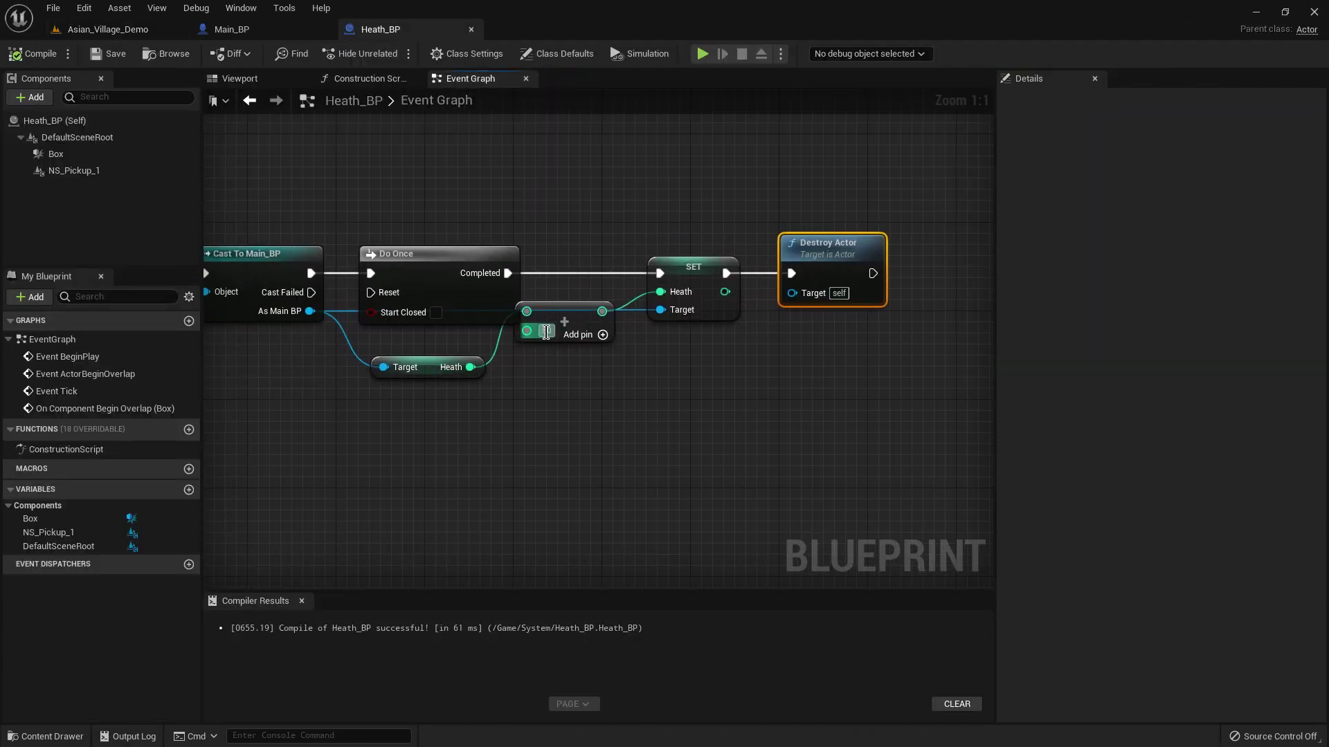
click(231, 30)
click(430, 498)
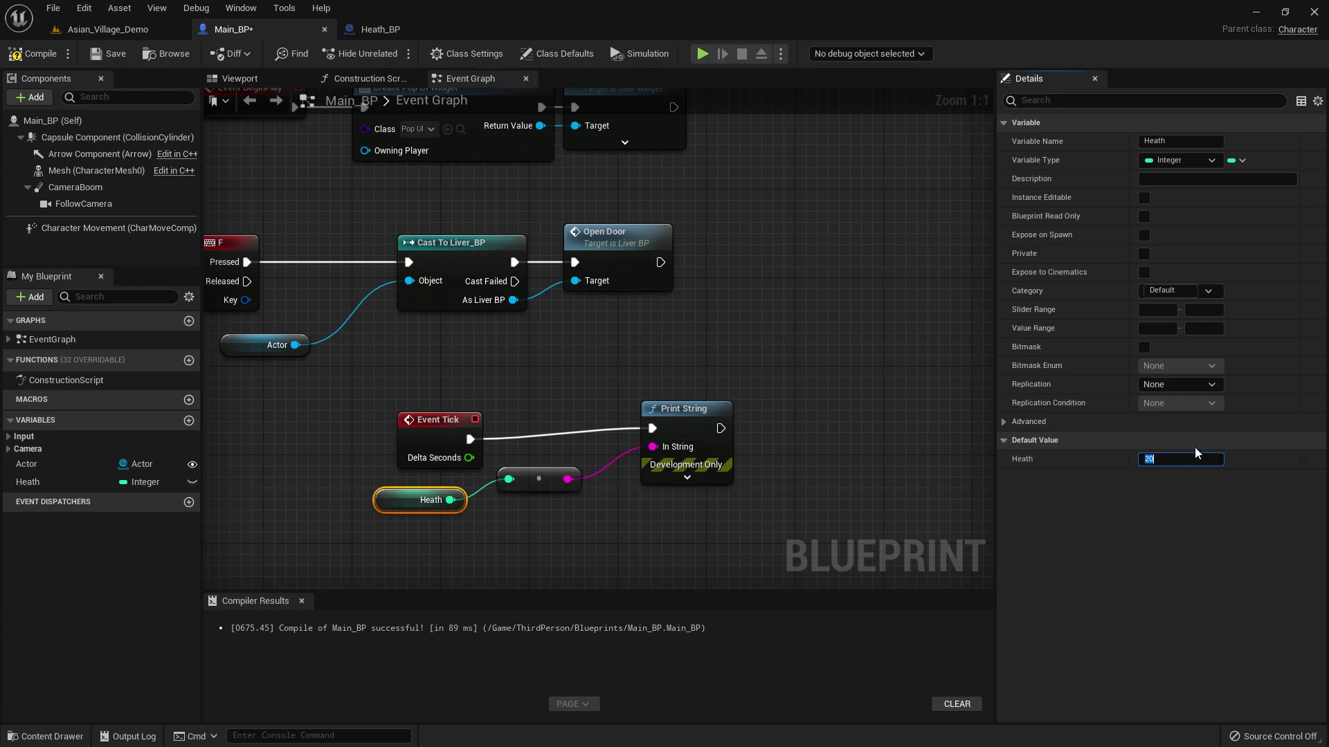
click(623, 244)
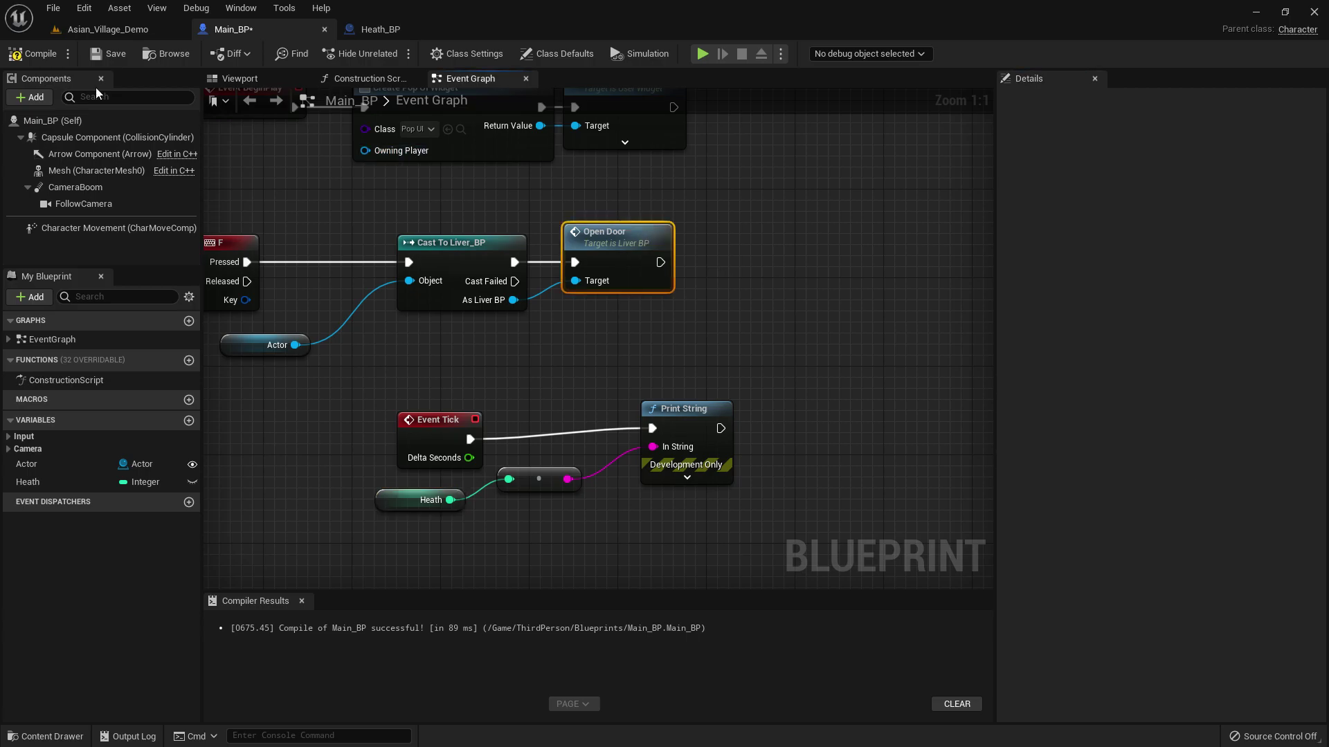
click(109, 29)
click(16, 53)
right_drag(637, 140, 637, 140)
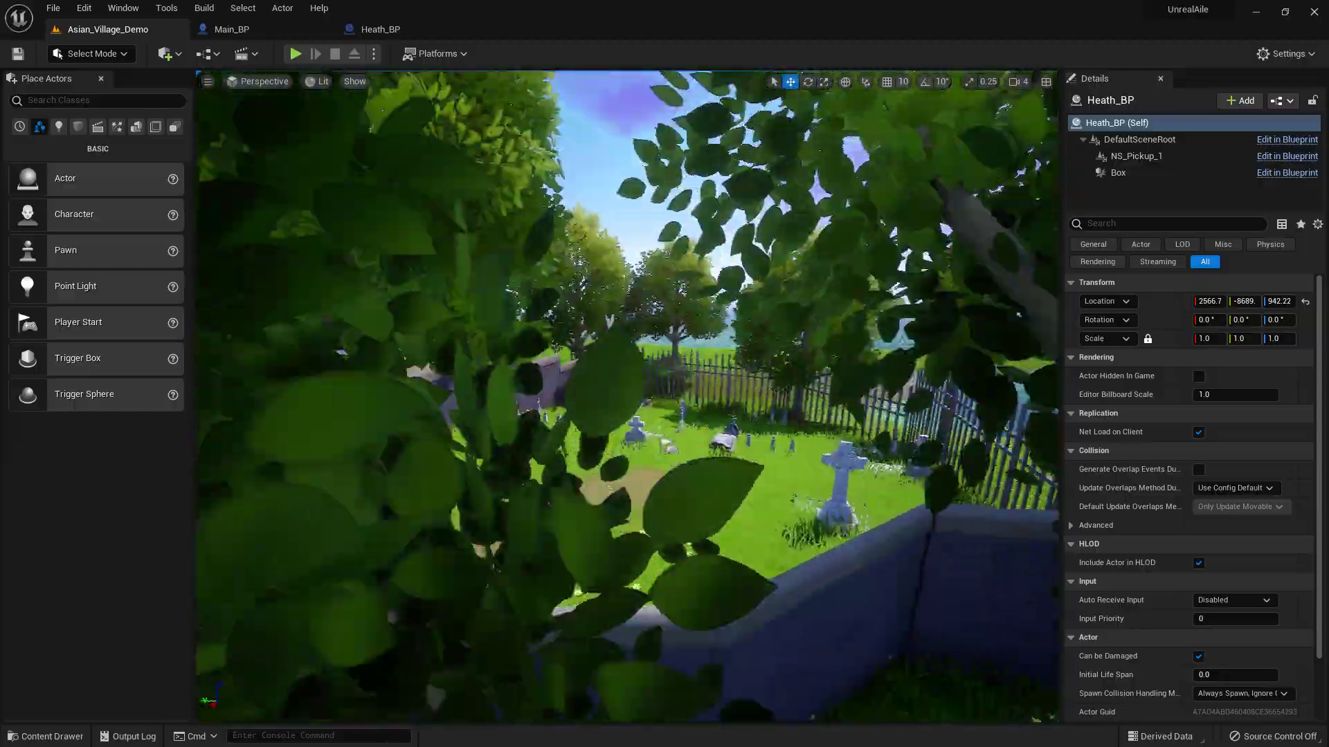
Browse the Content Drawer to the System folder
right_drag(627, 397, 628, 397)
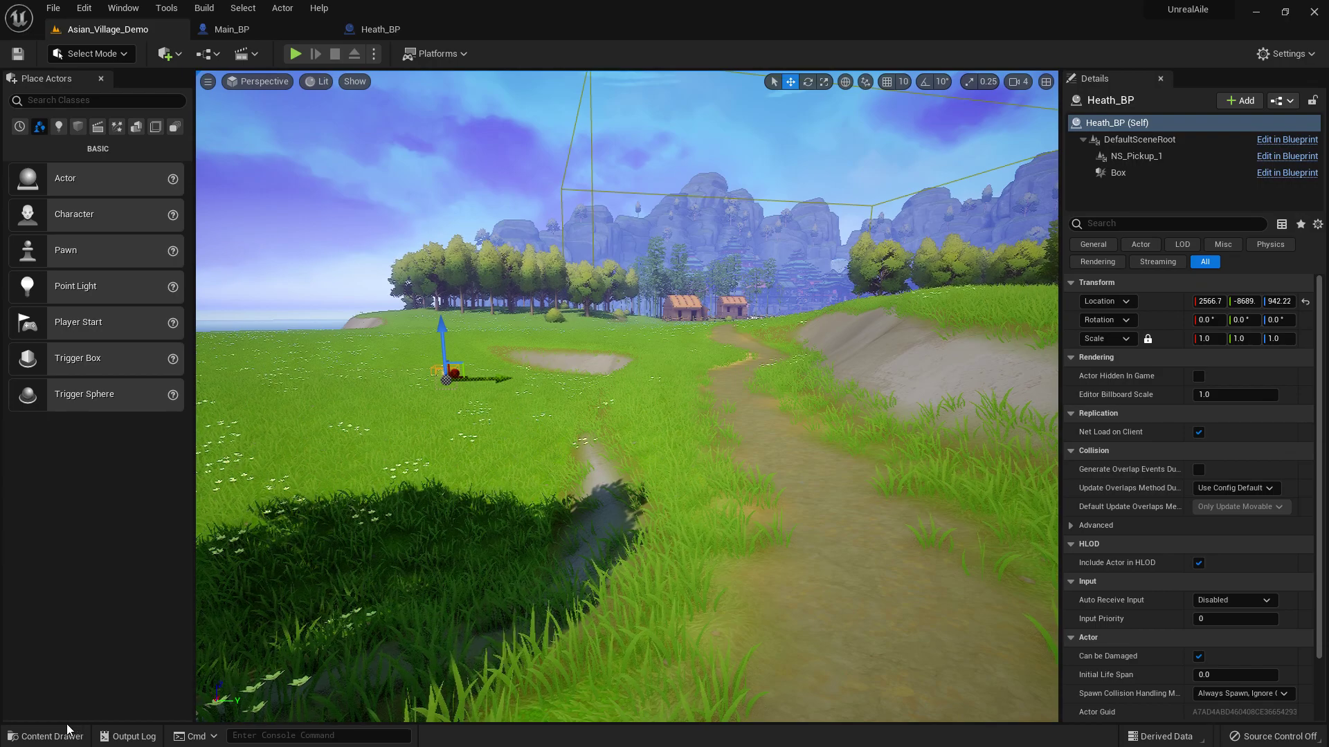
click(52, 736)
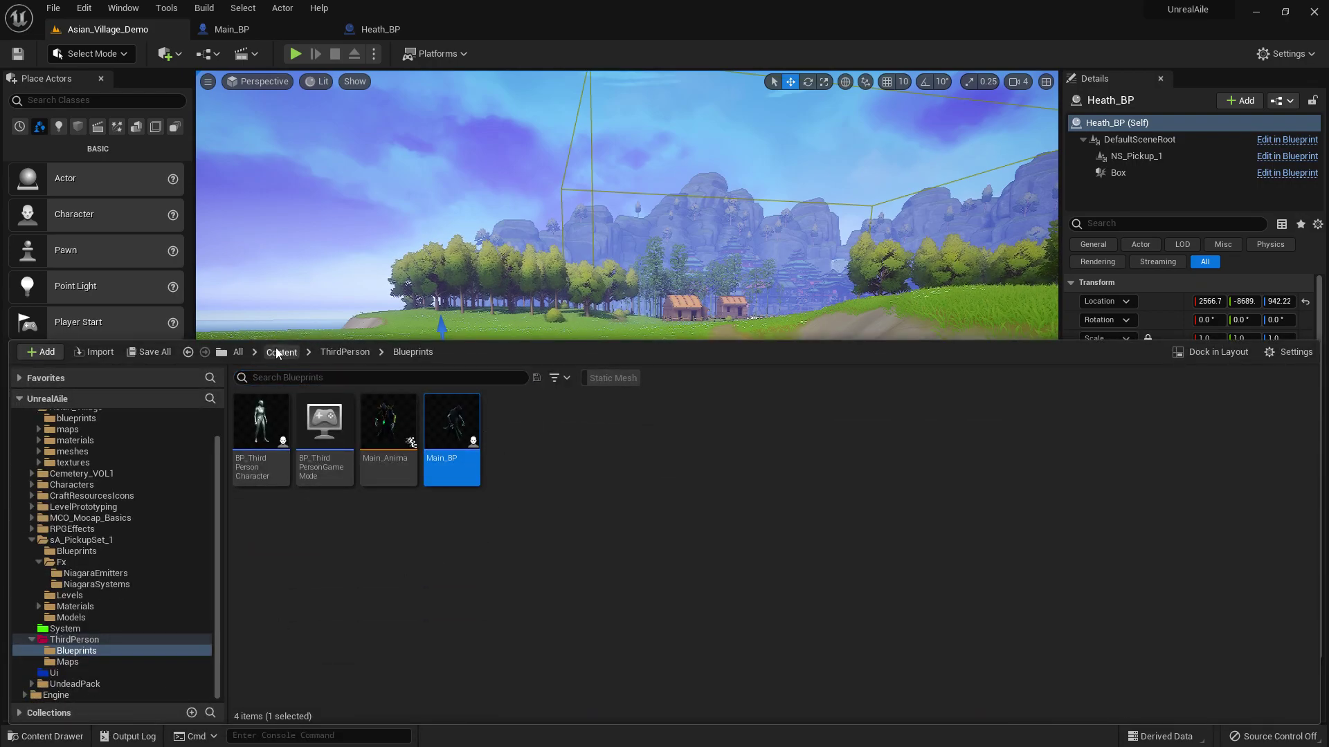
click(277, 351)
right_drag(627, 261, 627, 260)
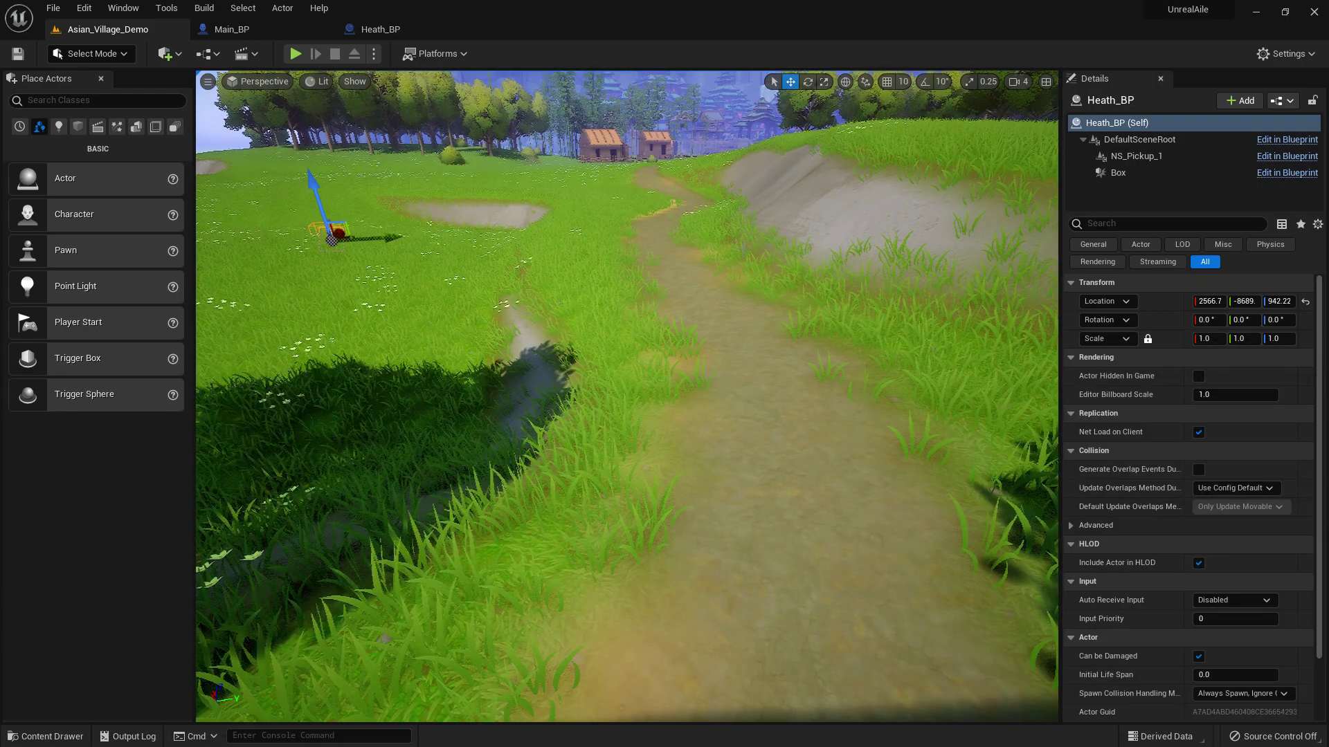
click(52, 735)
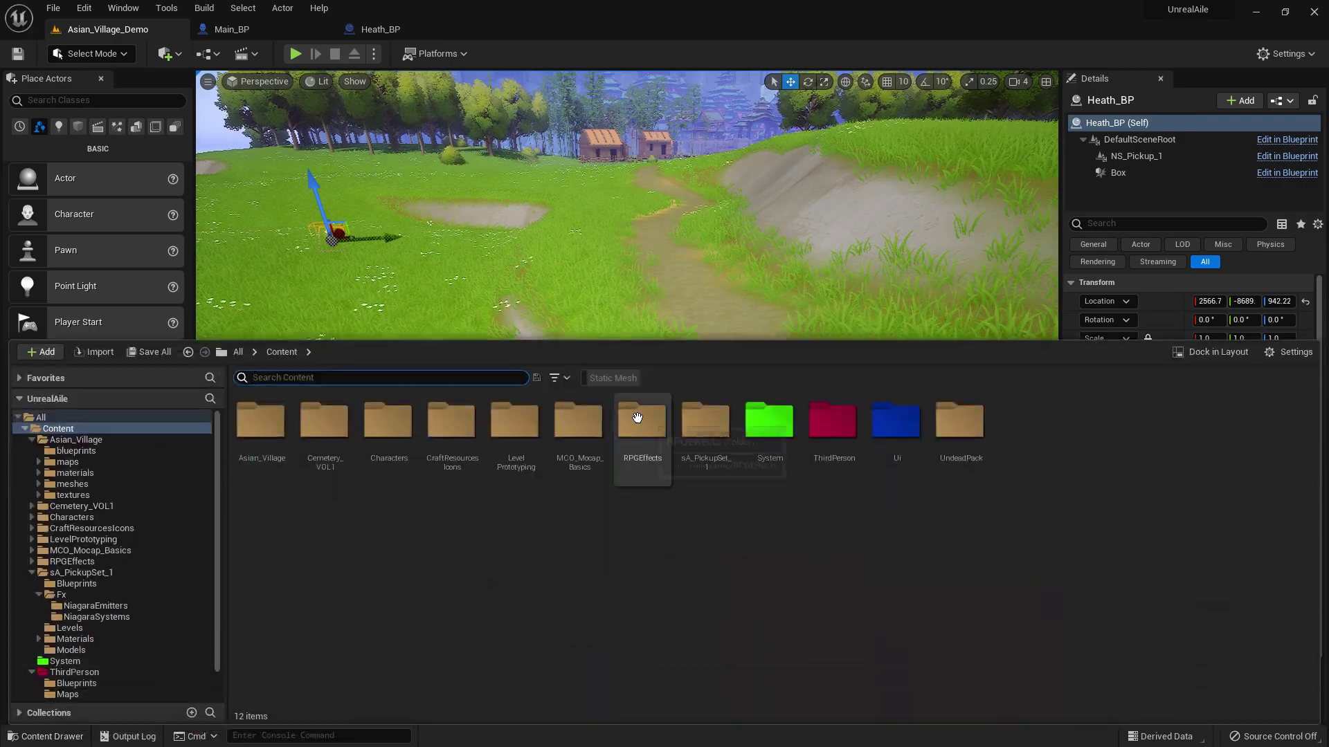
double_click(756, 429)
Create an Actor Blueprint Class named Show_Message in System and open it
right_click(539, 420)
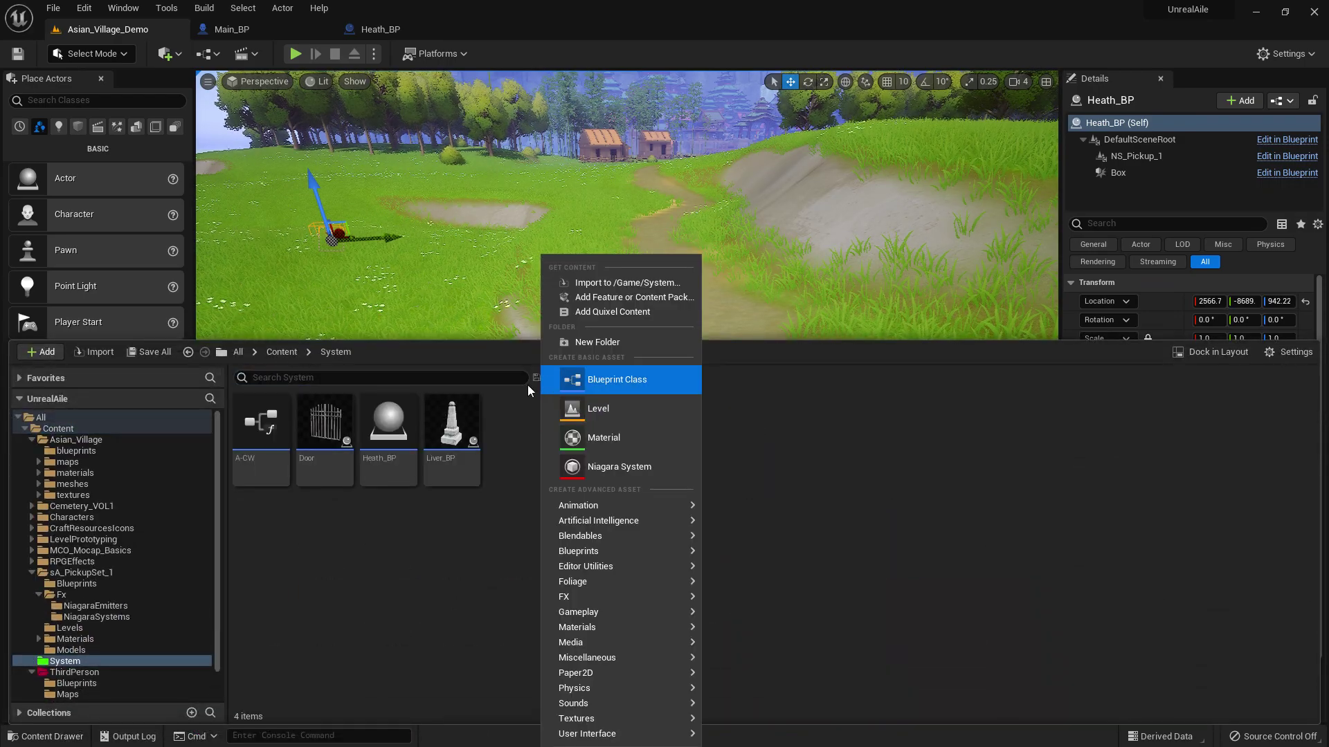
click(589, 379)
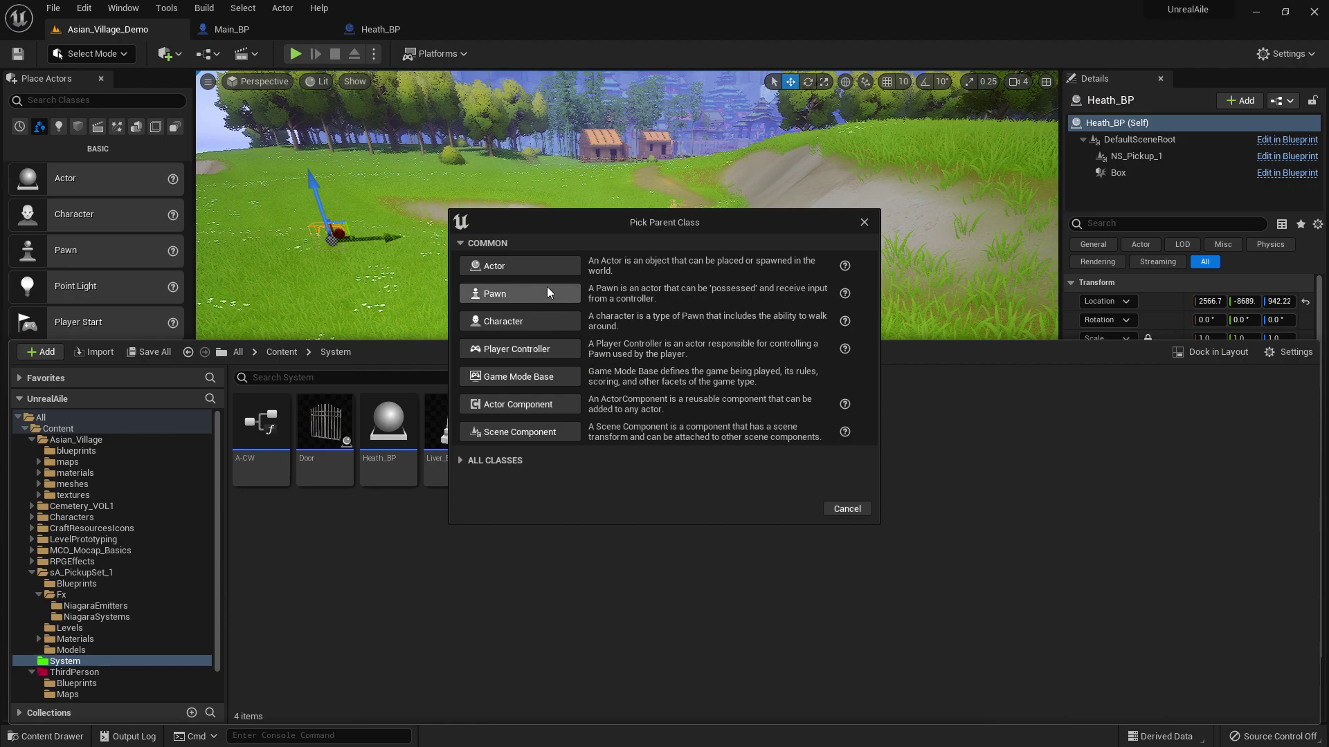
click(516, 266)
text(Show_Message)
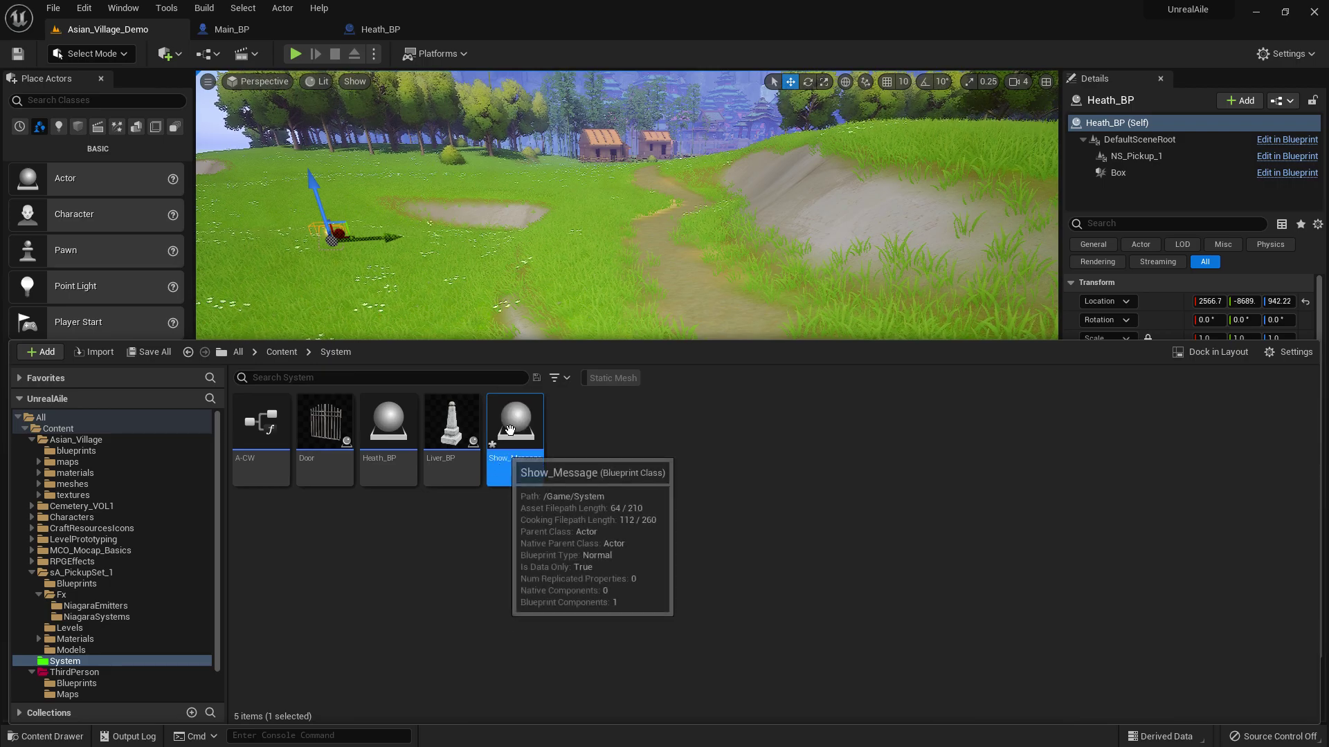
double_click(510, 440)
Add a Box Collision component to Show_Message
click(40, 96)
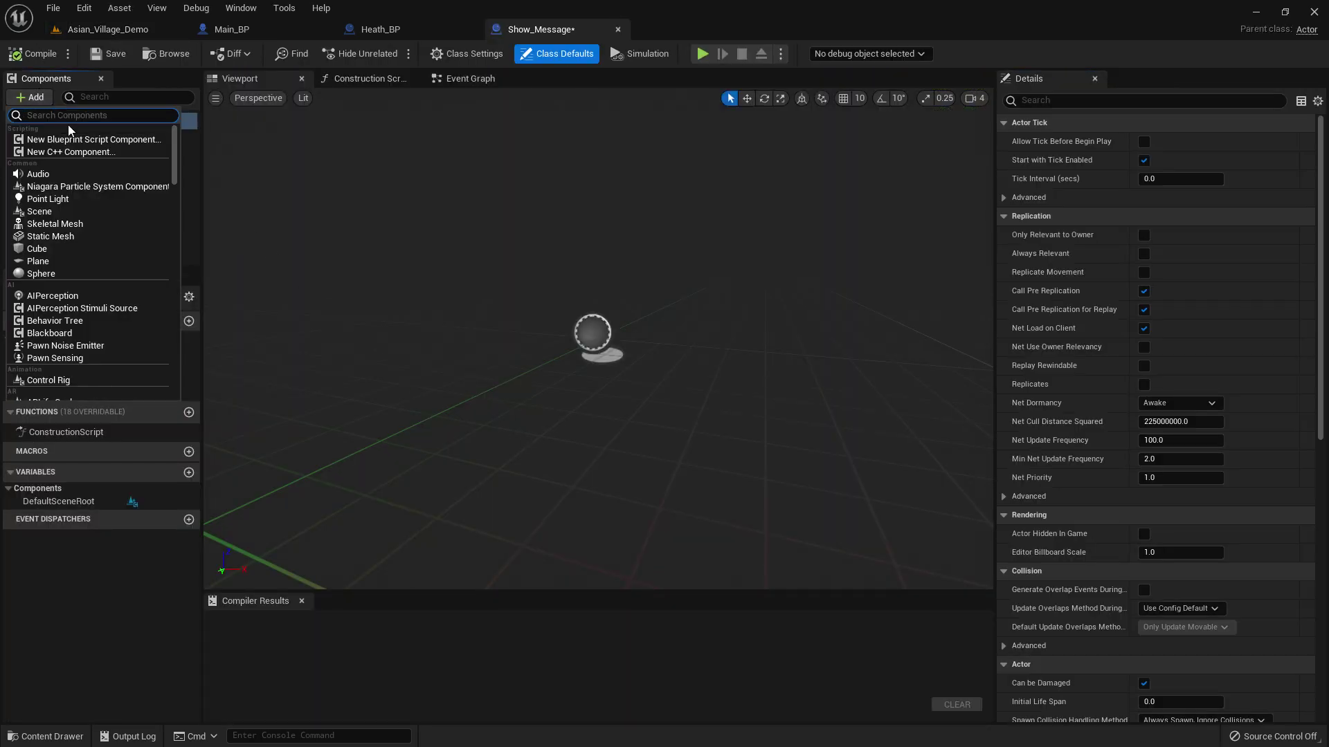
text(box)
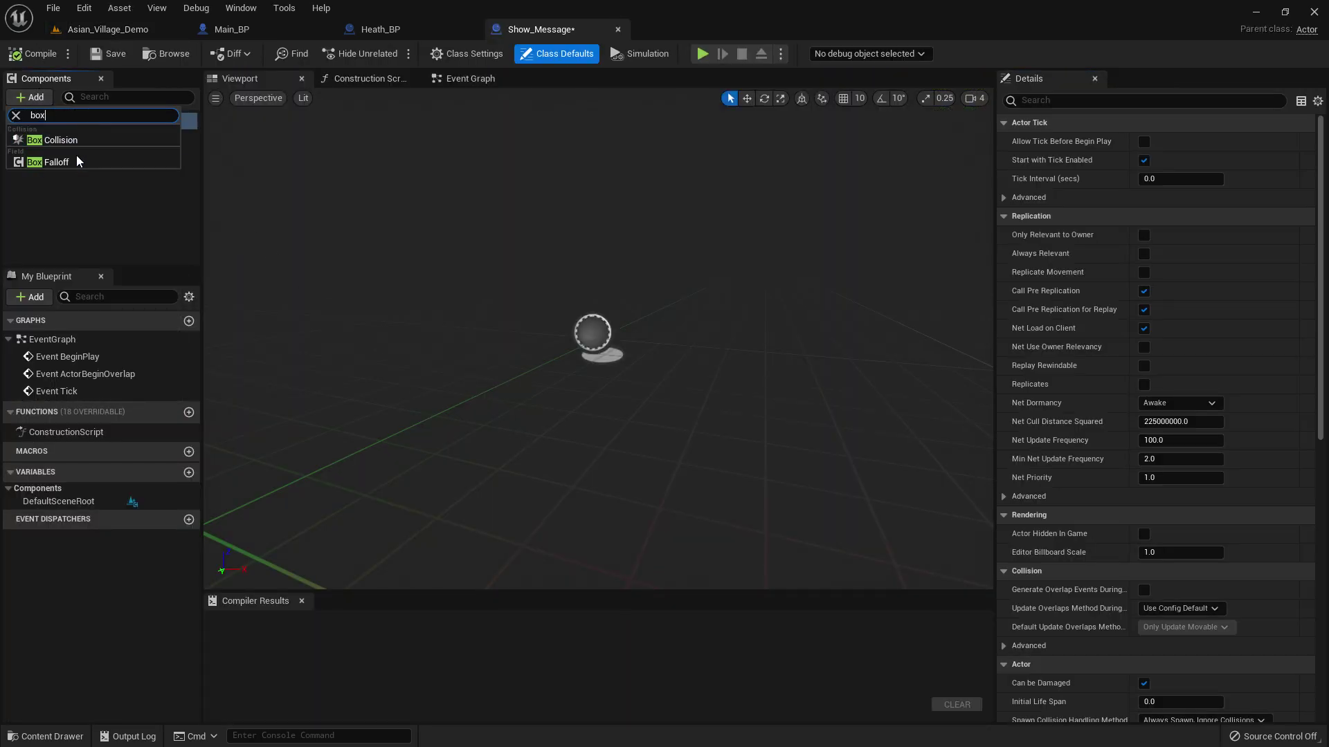
click(82, 141)
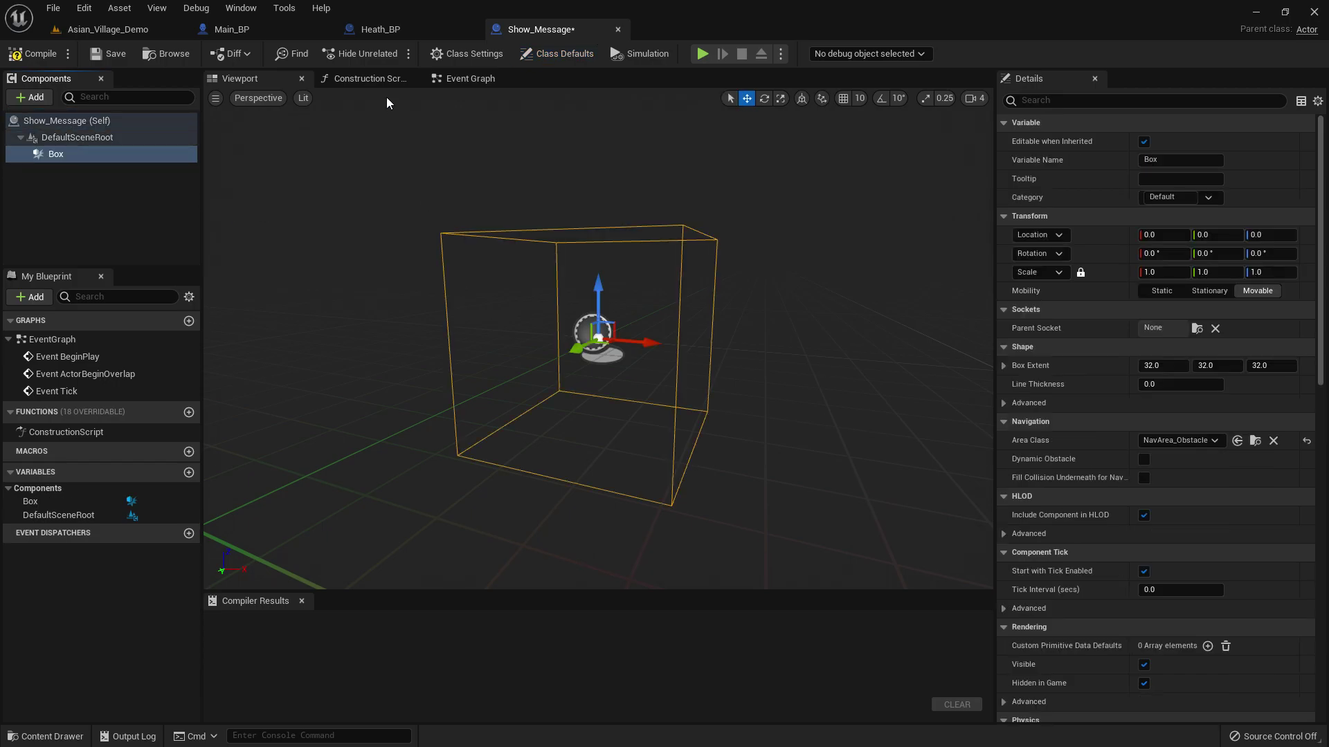
click(364, 81)
Compile and place a Box reference in the construction script, checking its Box Extent values
click(33, 56)
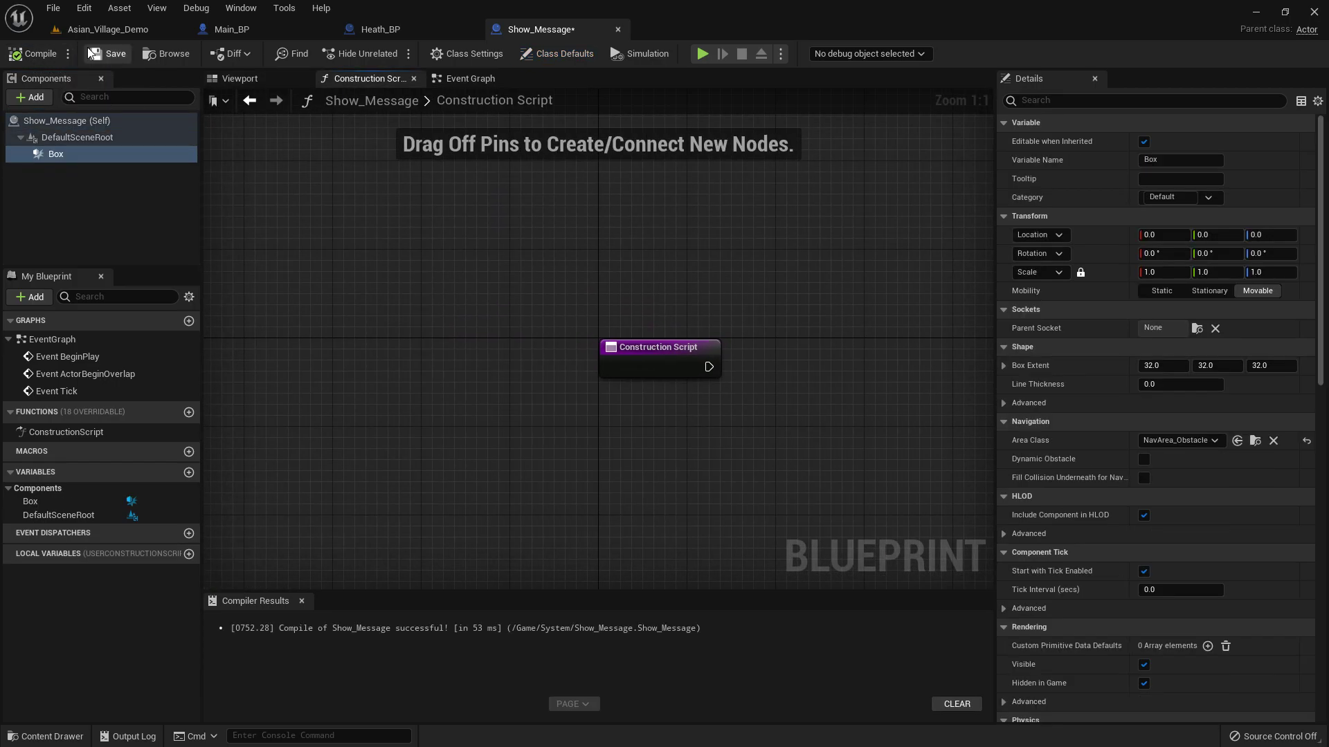
right_drag(450, 177, 285, 141)
mouse_move(552, 392)
mouse_down()
mouse_move(473, 408)
mouse_move(559, 361)
mouse_up()
text(set sca)
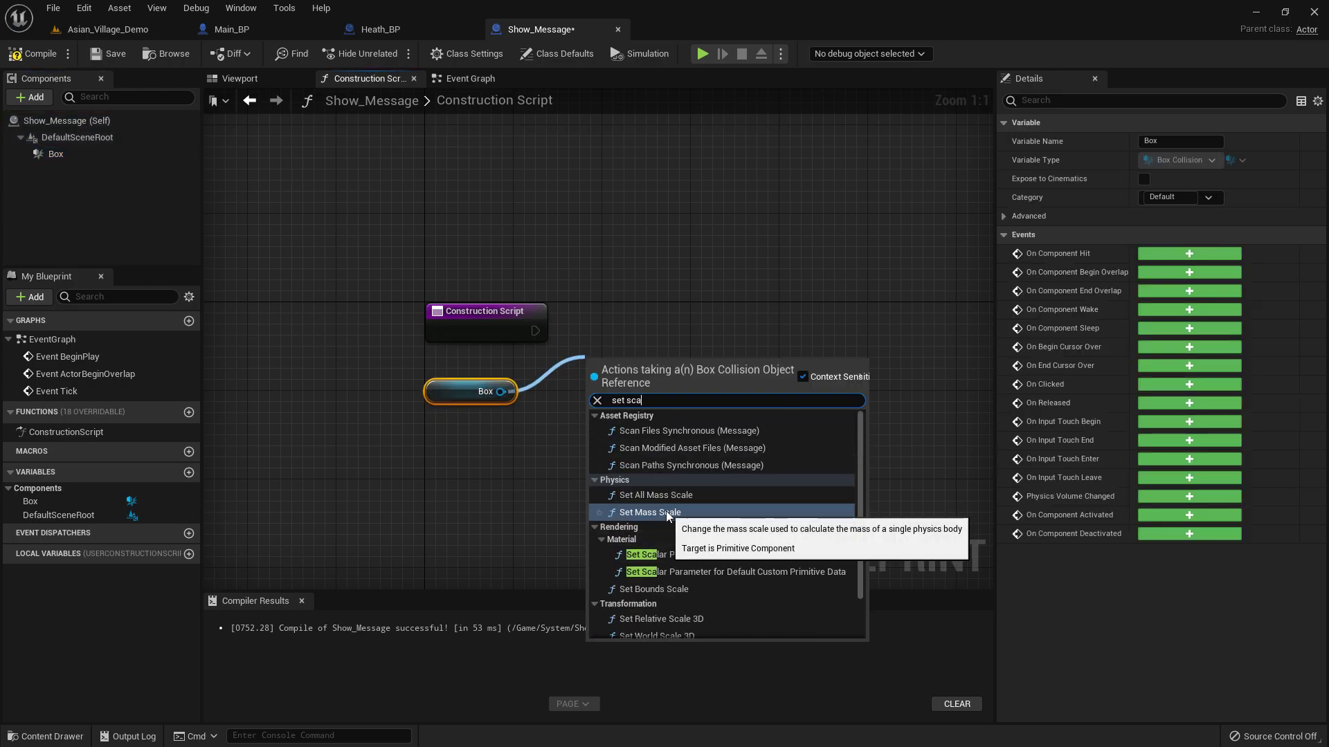
click(690, 512)
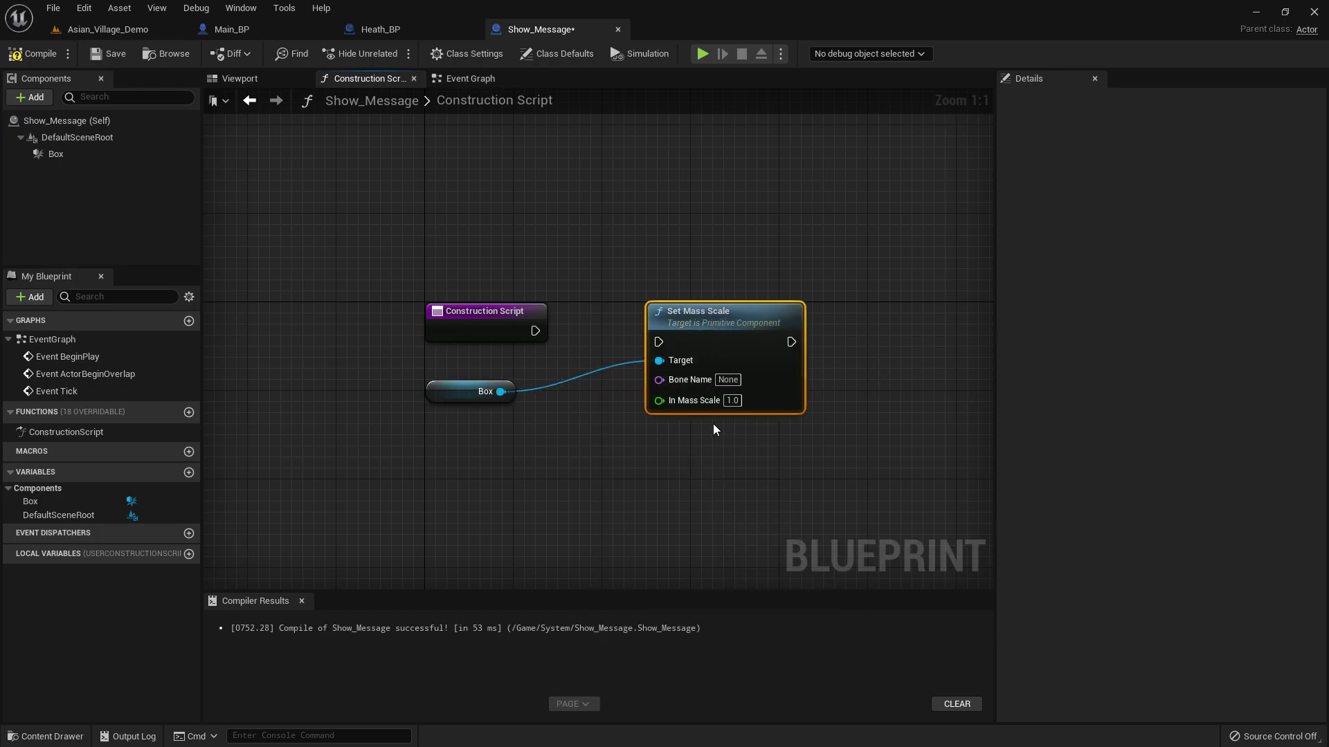
click(57, 154)
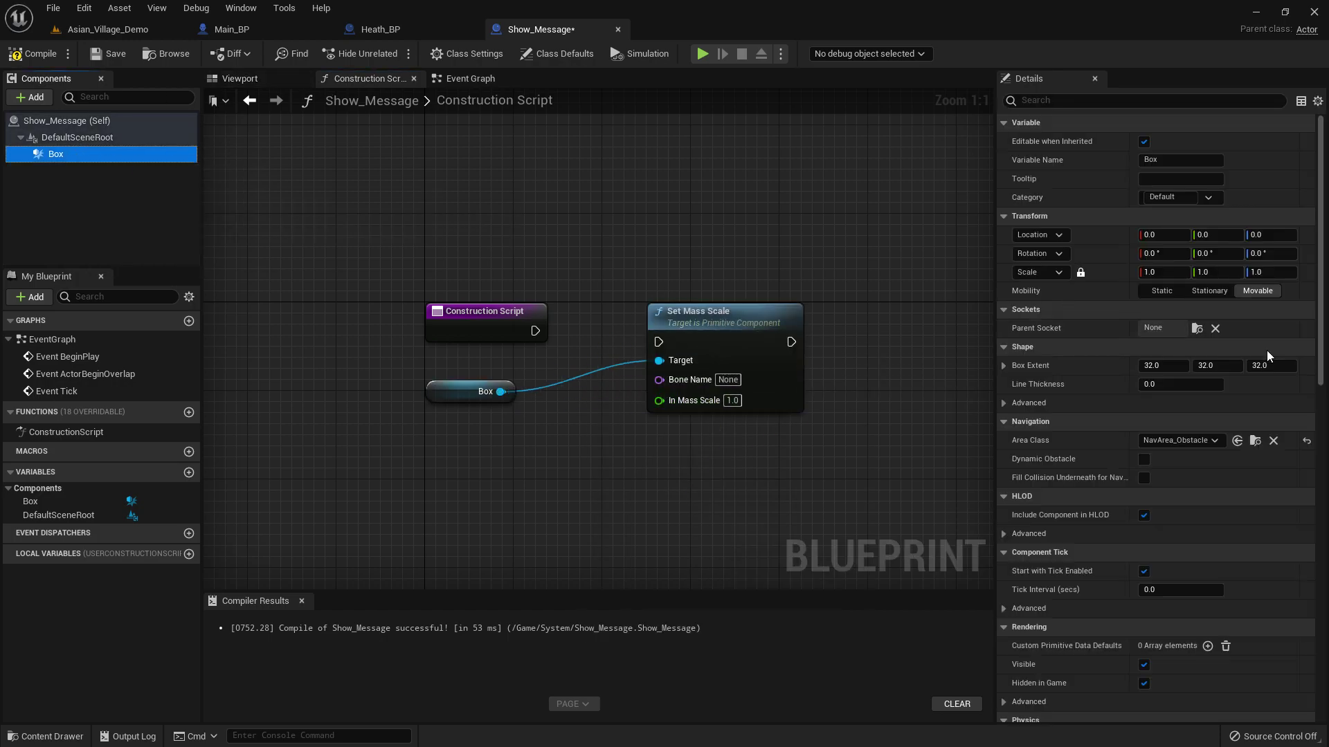
click(1004, 365)
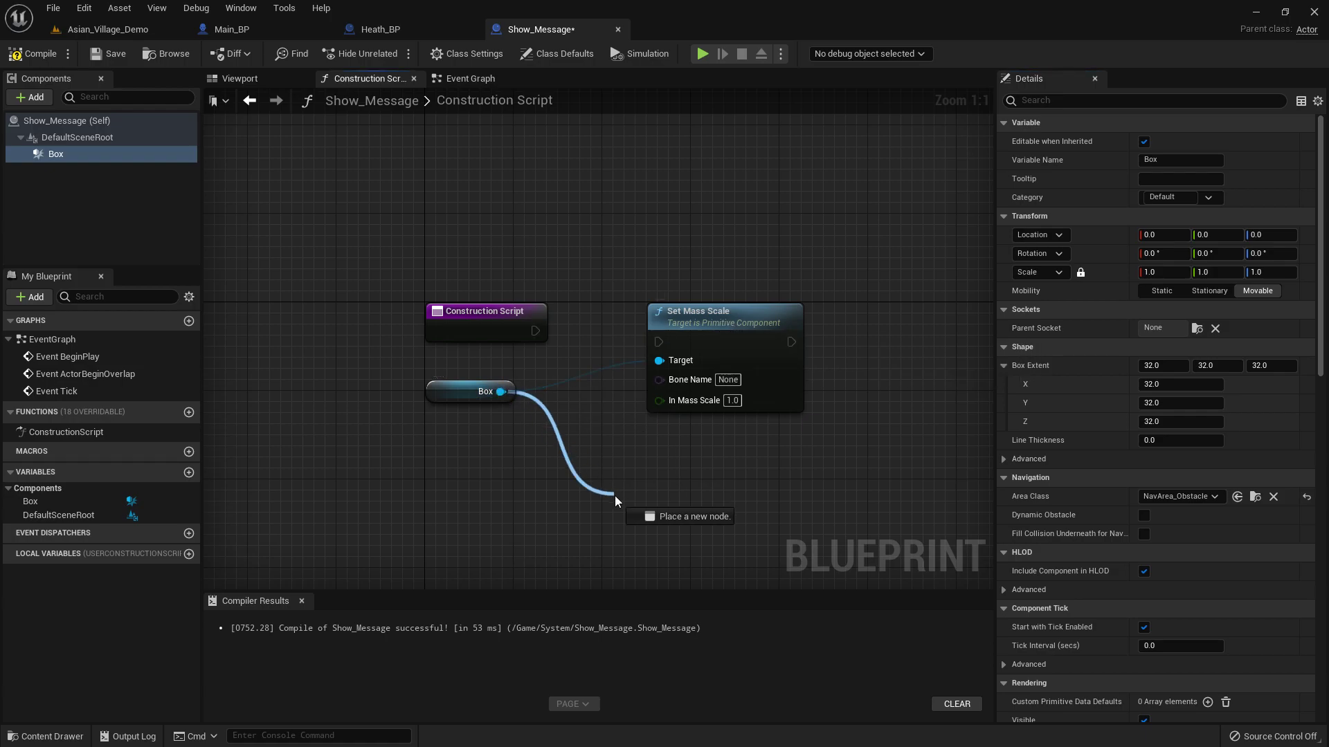
Add a Set World Scale 3D node targeting the Box component
drag(614, 495, 623, 495)
text(set s)
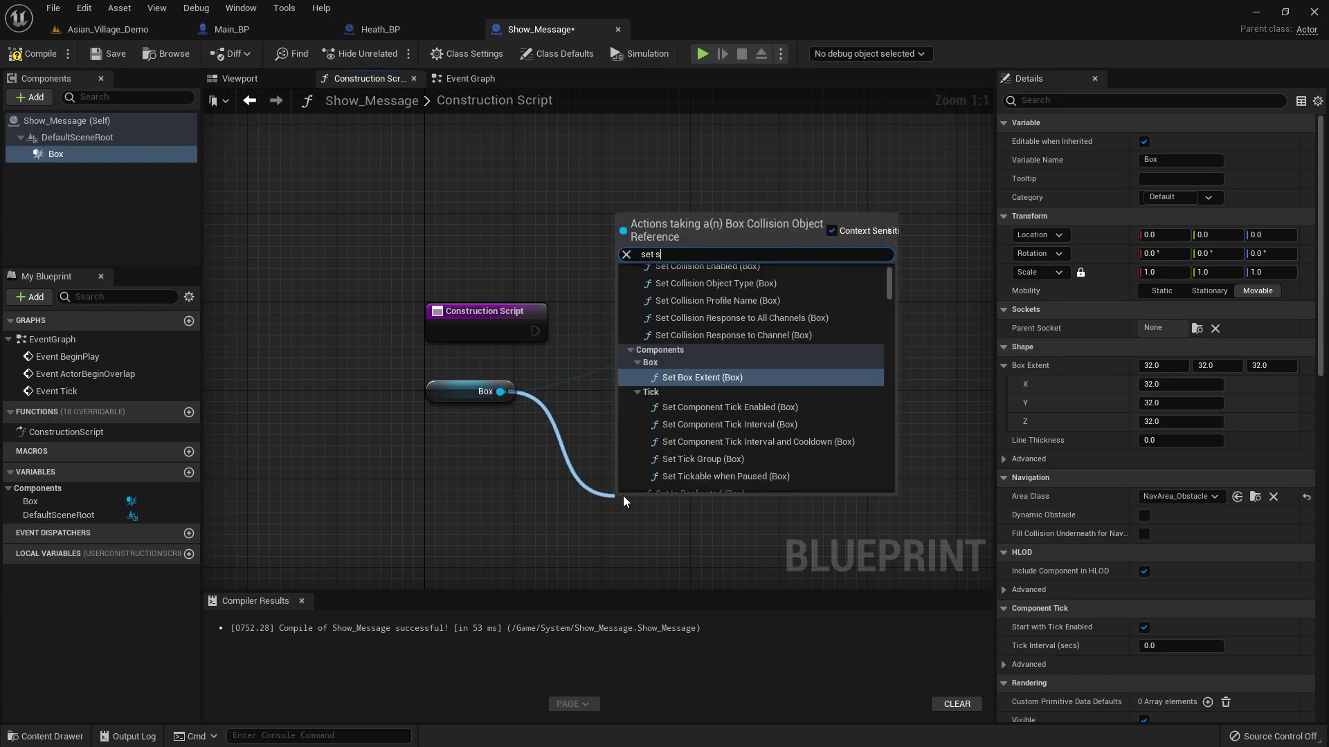
text(cal)
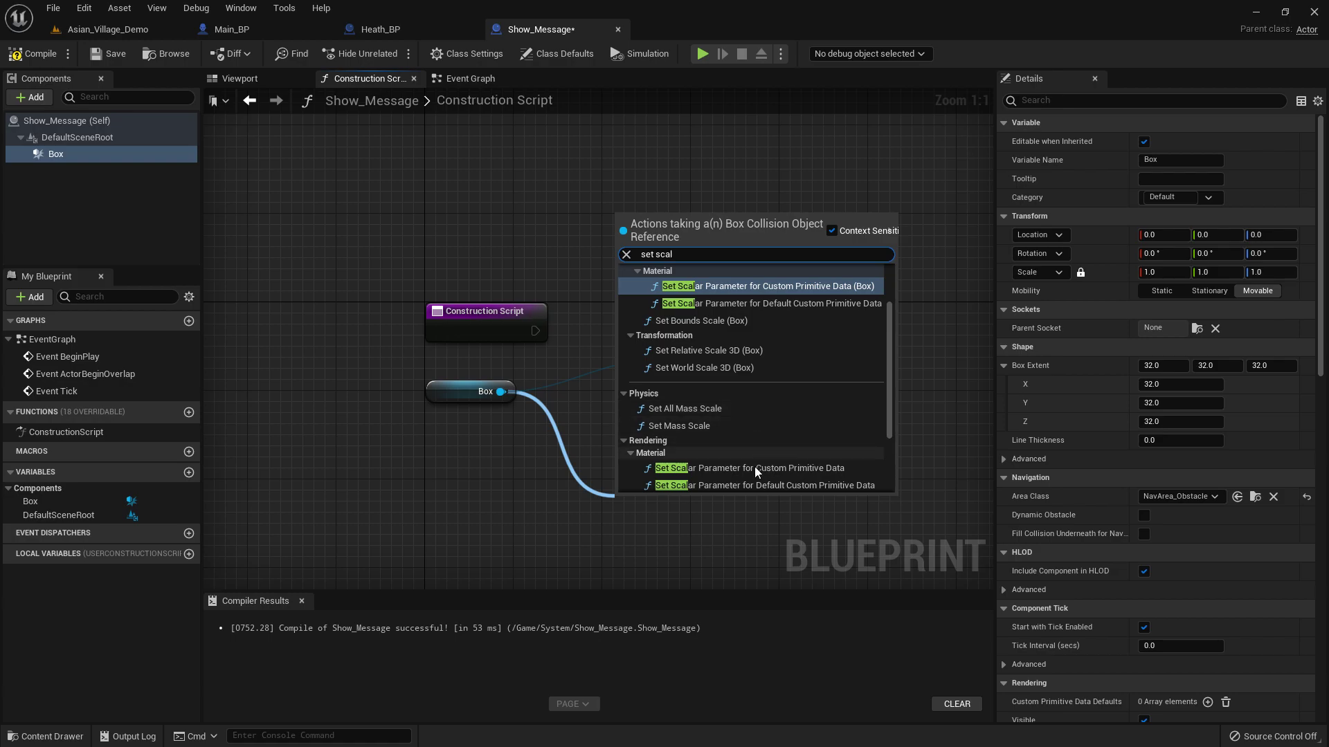
scroll(755, 465, down, 3)
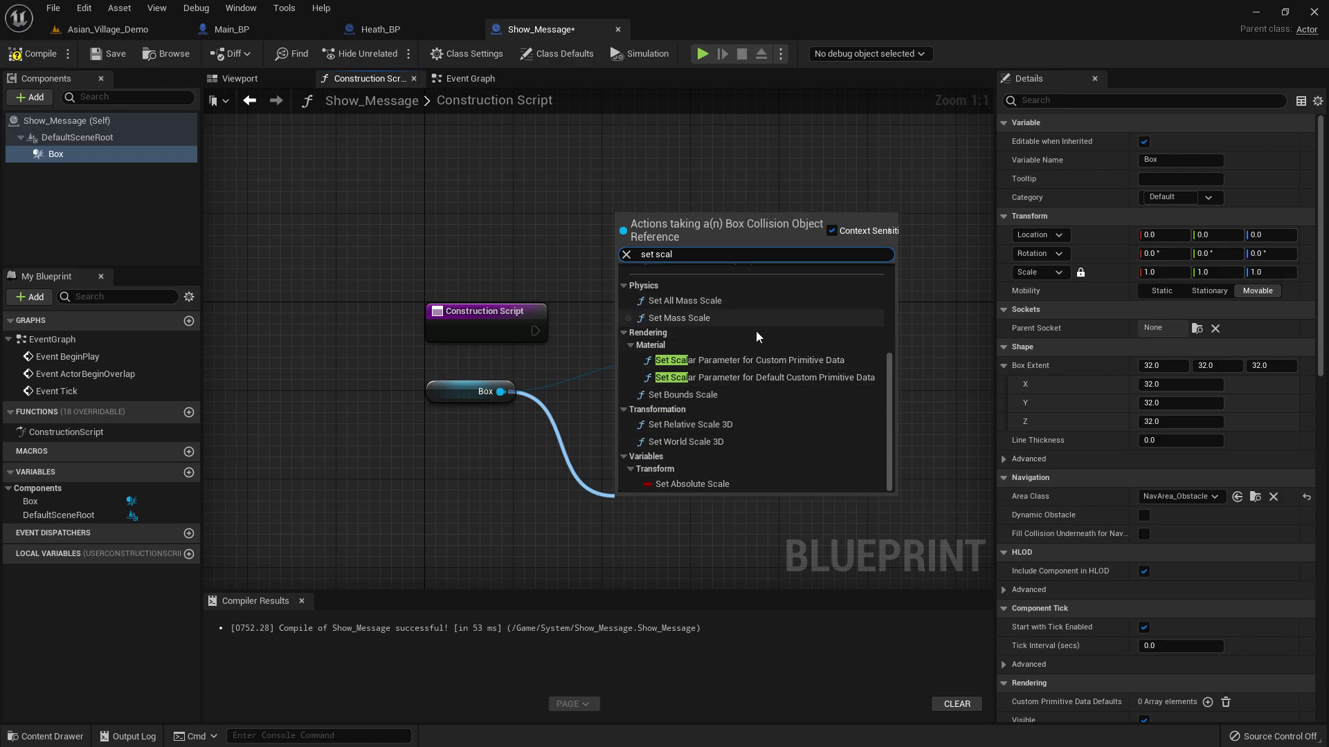
click(706, 438)
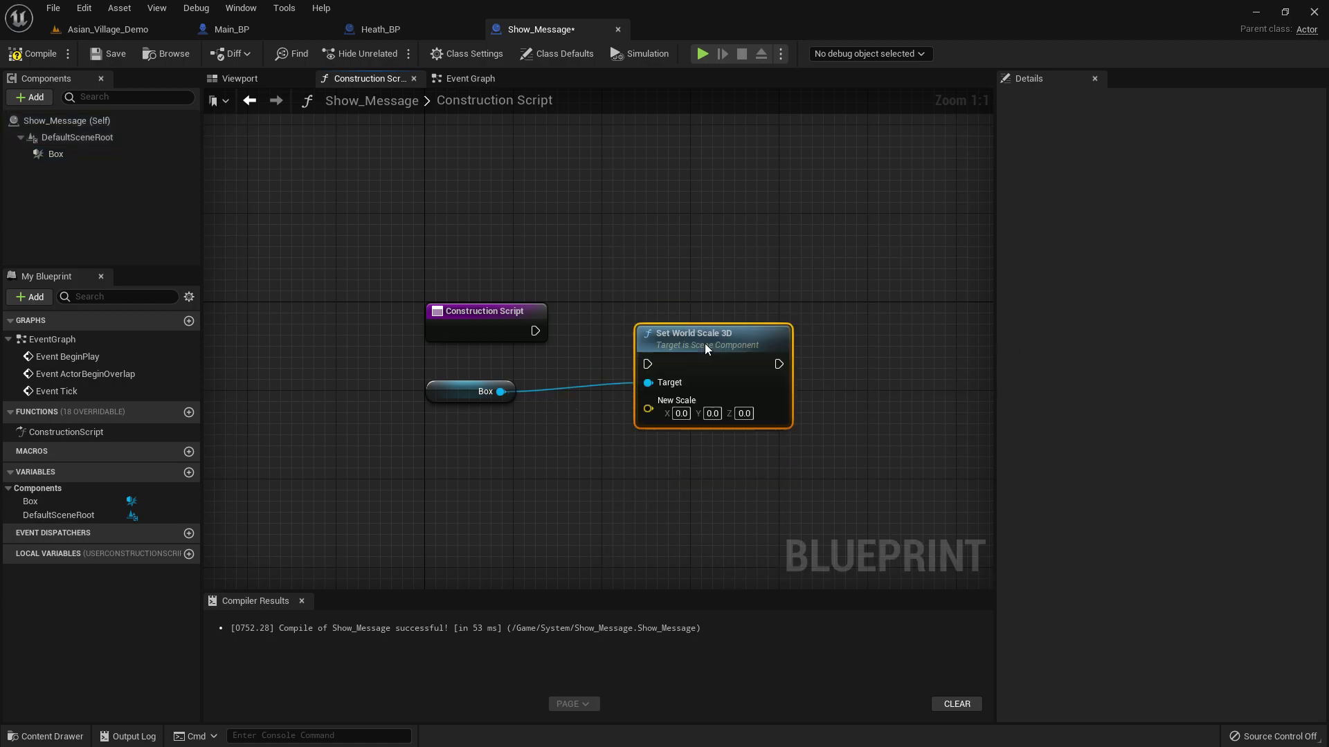
right_click(659, 383)
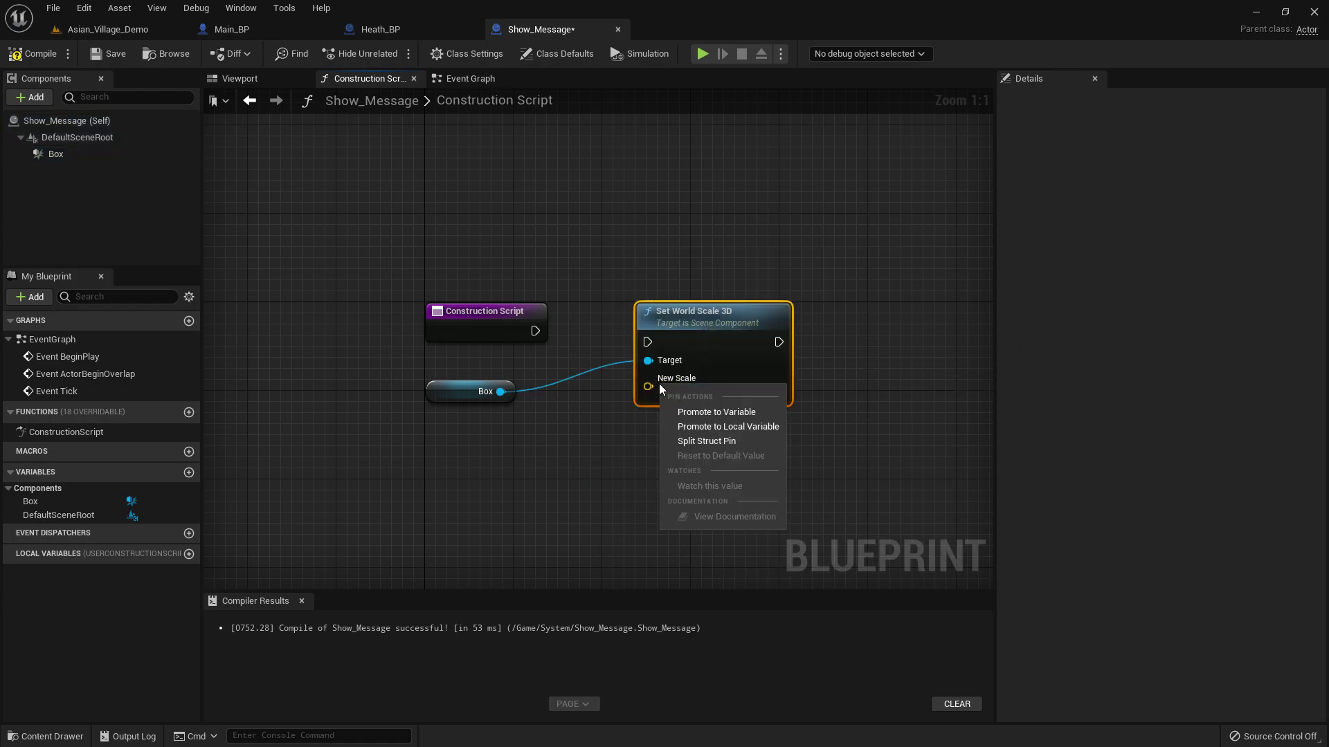
click(578, 358)
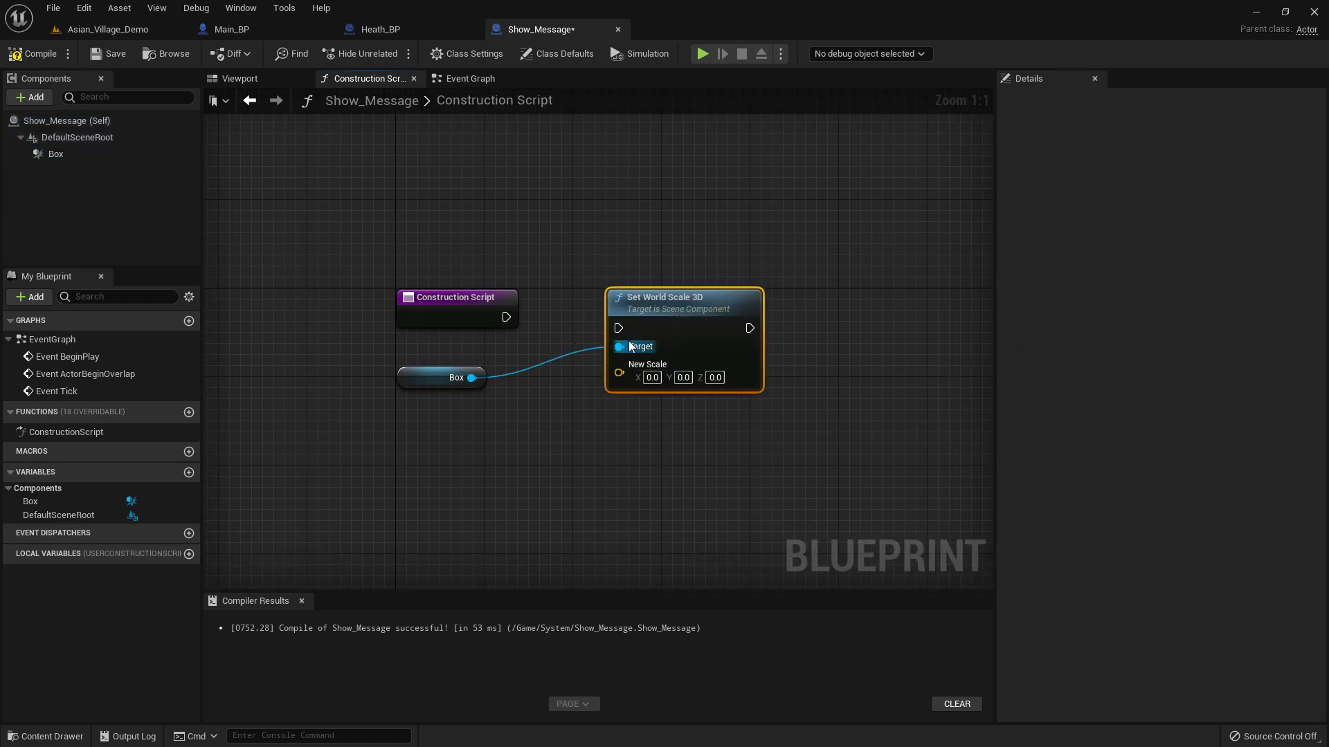
Create a float variable Size, instance-editable and exposed on spawn, place its getter, and compile
click(190, 472)
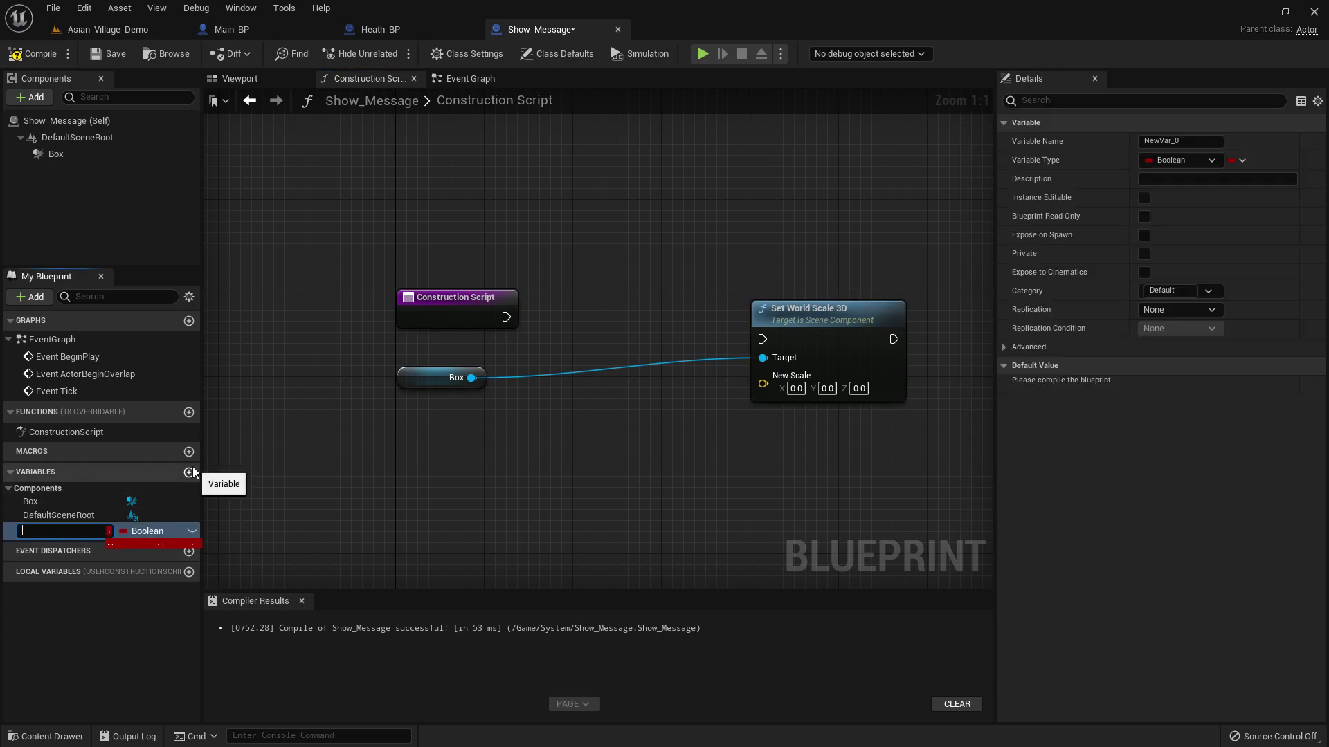
text(Size)
key(Return)
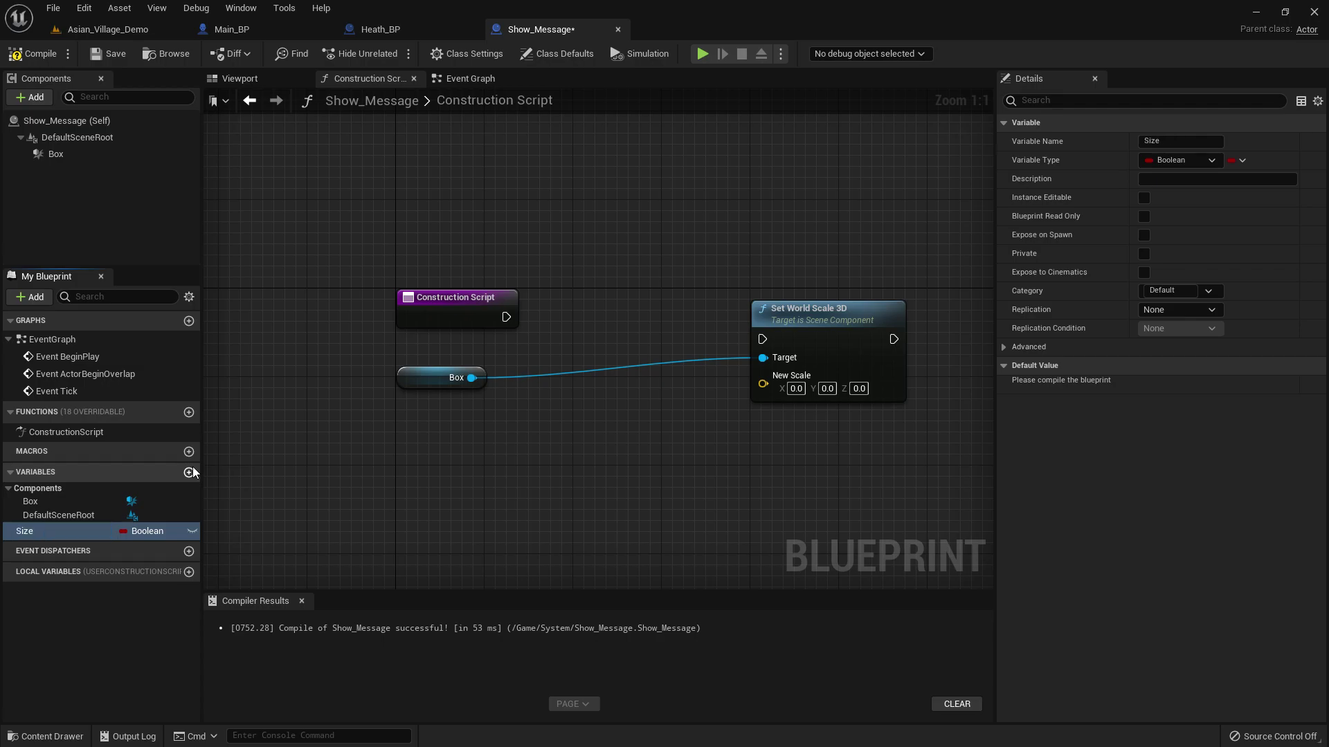
click(1175, 160)
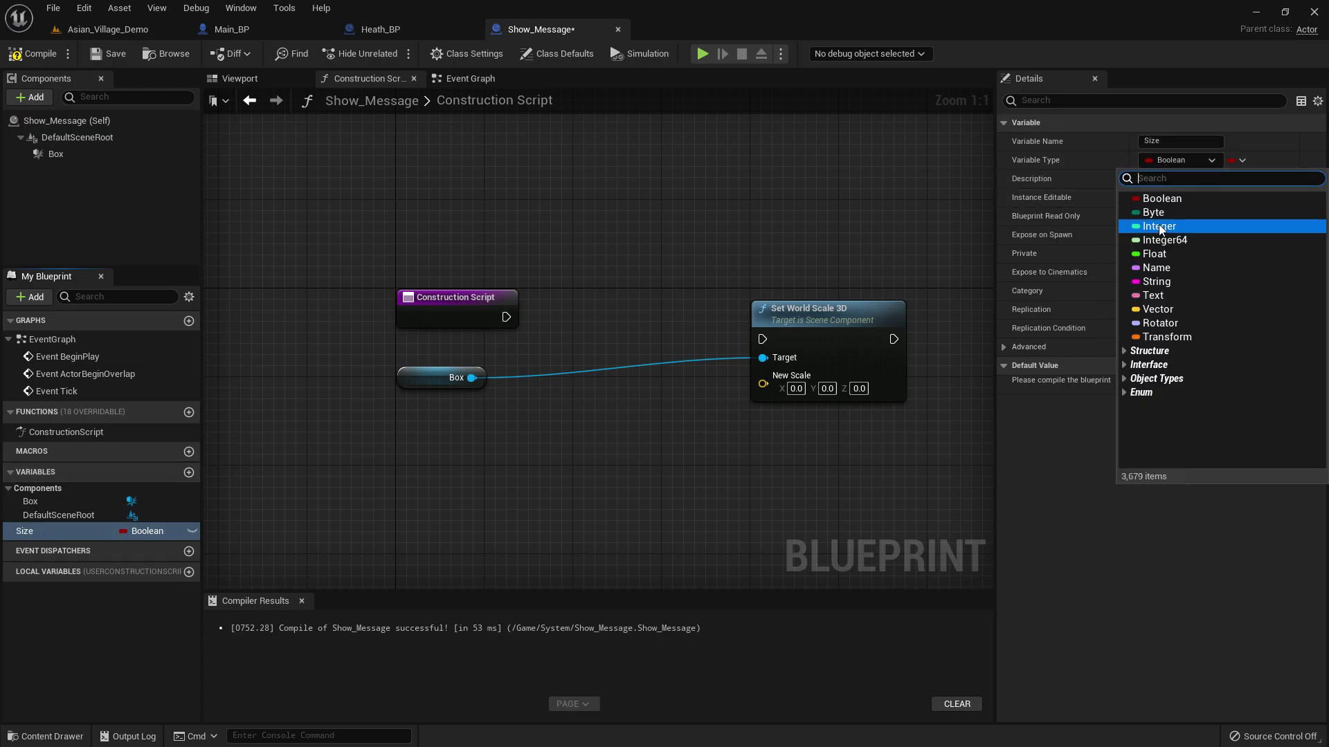
click(1155, 255)
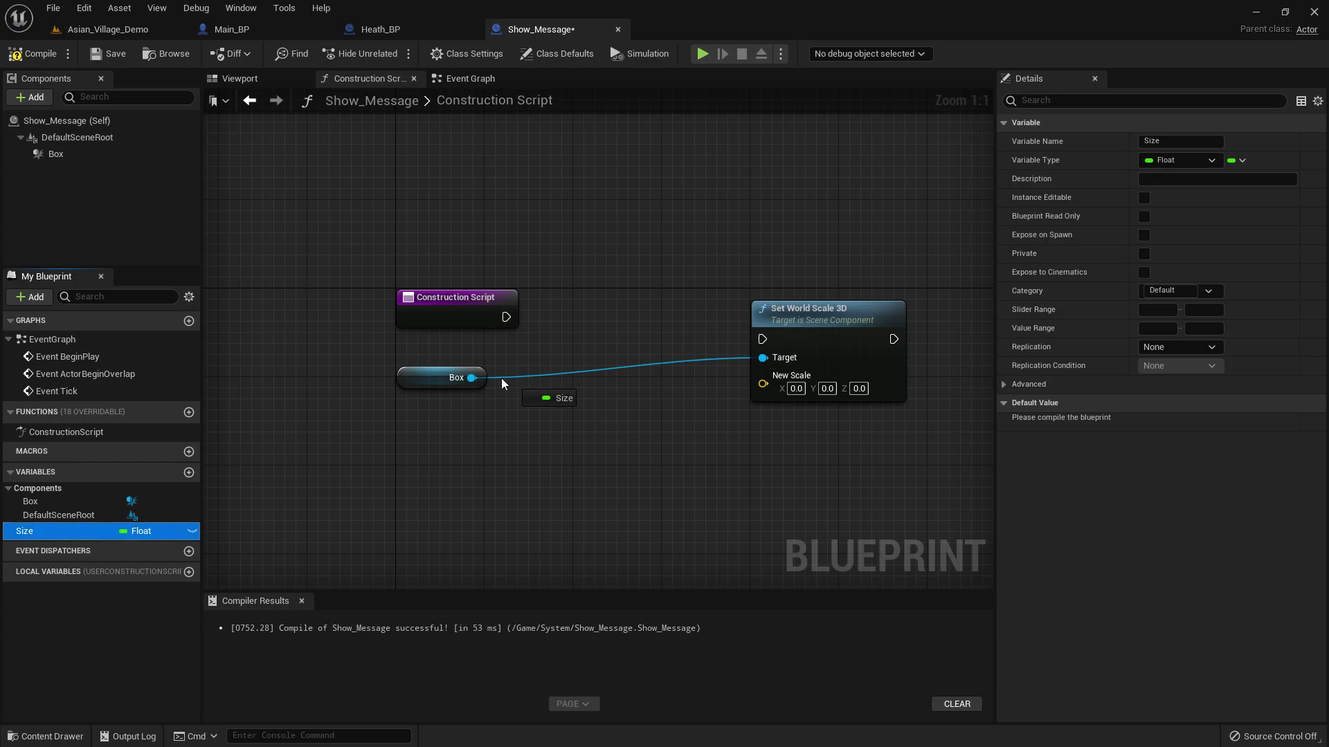
drag(42, 532, 413, 403)
click(441, 415)
click(1143, 197)
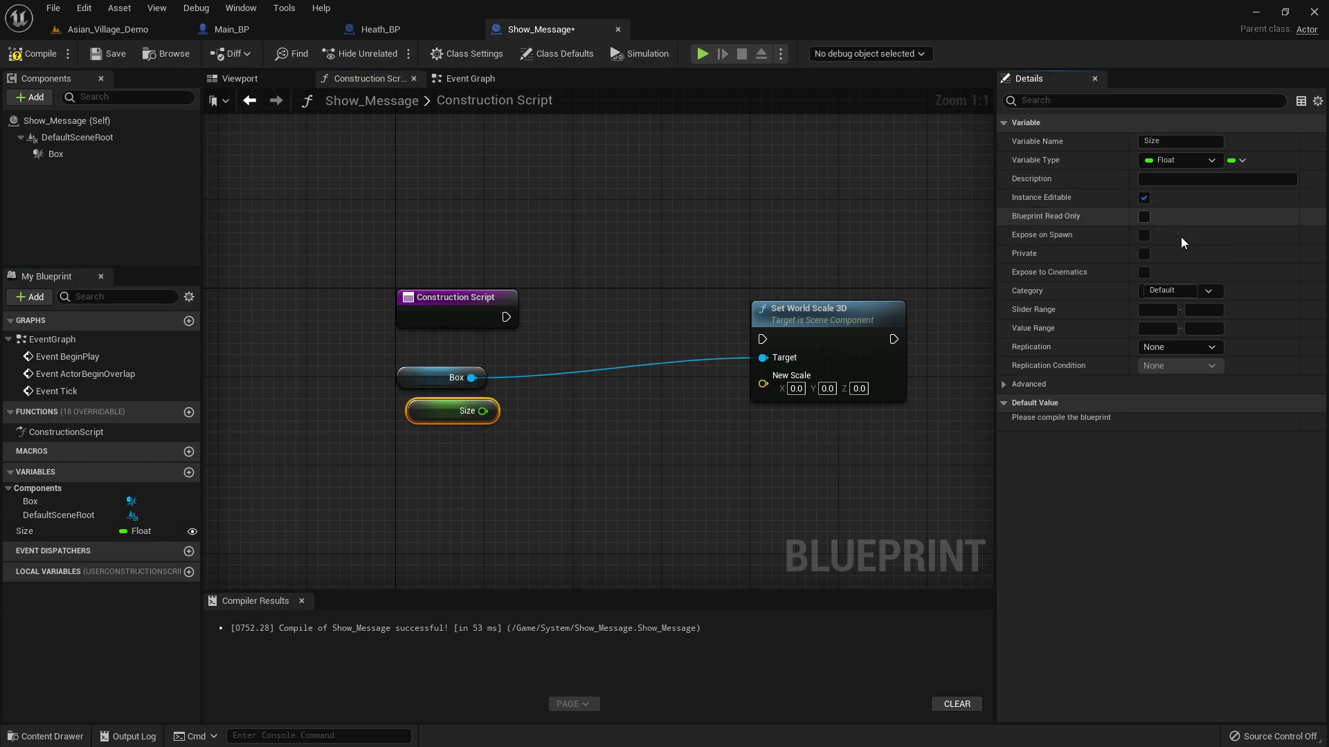
click(1143, 235)
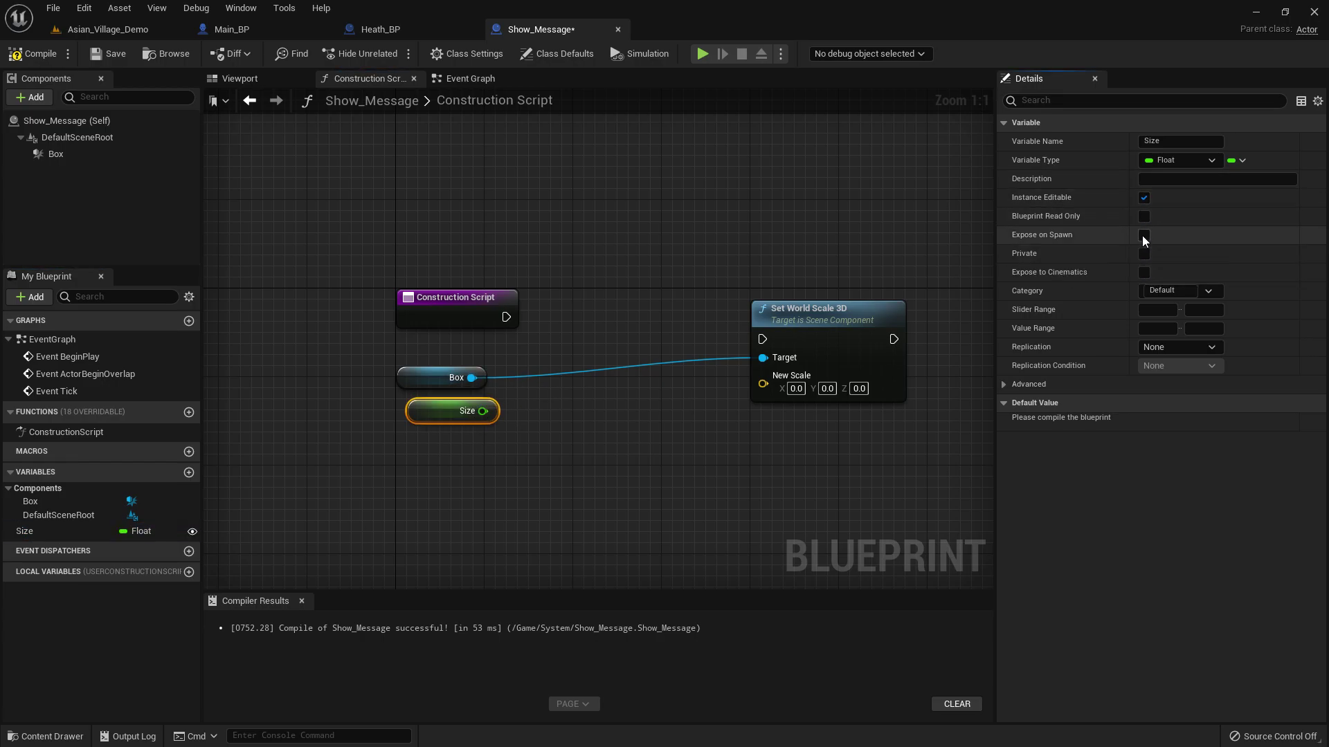
click(32, 54)
Promote the scale input to a local variable, then delete that unwanted node
mouse_move(482, 411)
mouse_down()
mouse_move(817, 406)
mouse_move(728, 431)
mouse_up()
key(Escape)
right_click(763, 383)
click(812, 423)
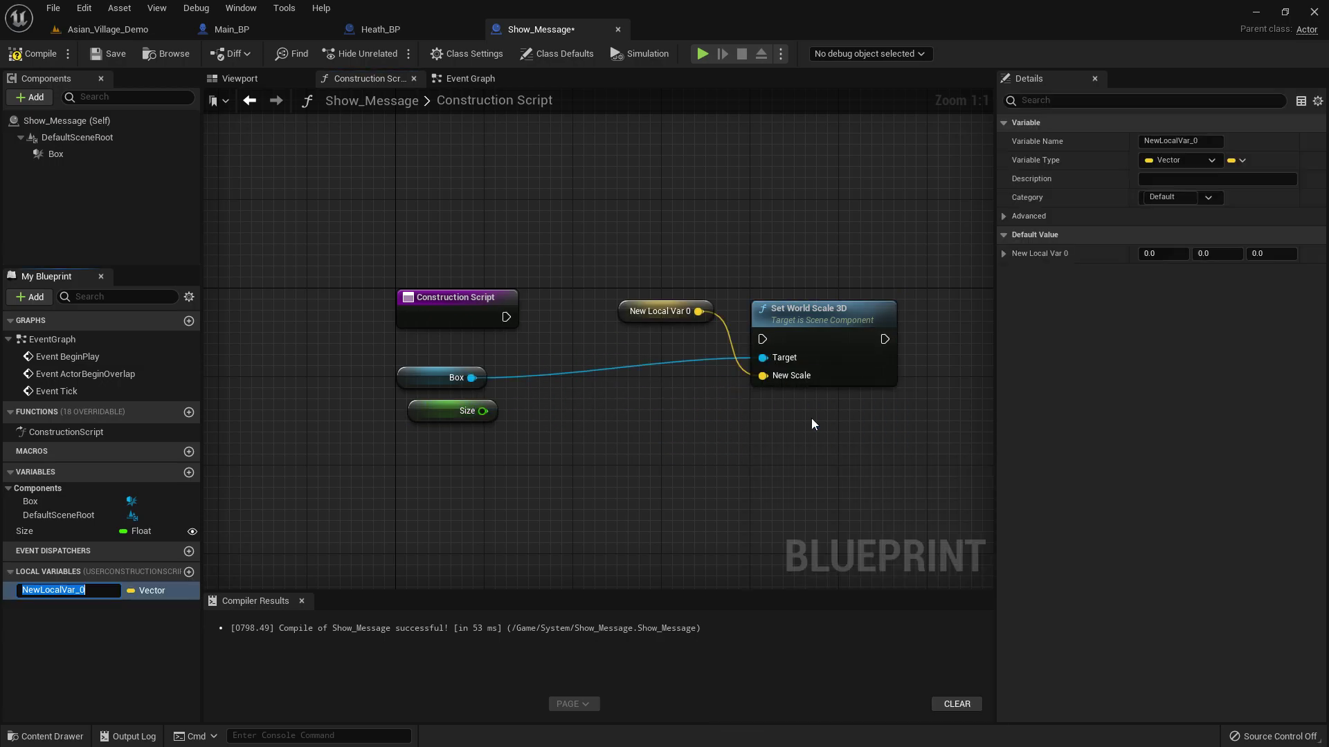
click(703, 308)
key(Delete)
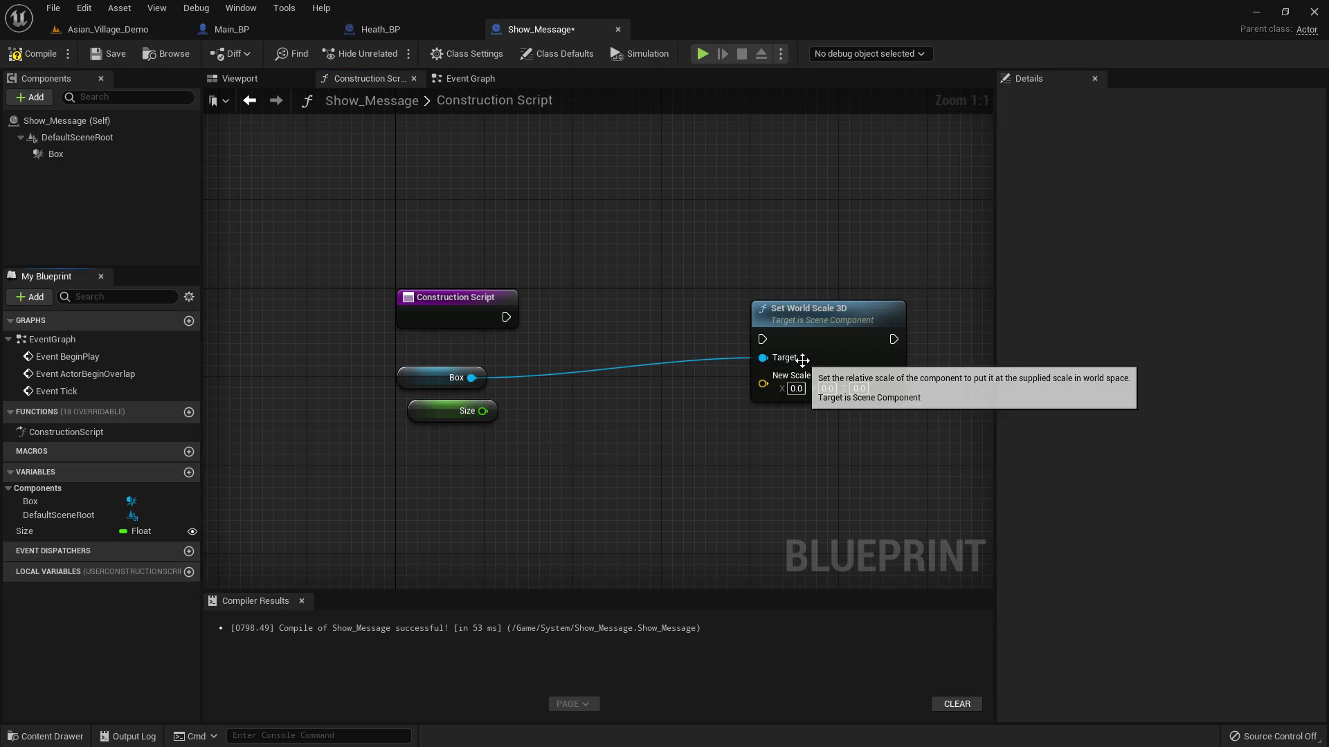
click(441, 412)
Rename the Size variable to SizeX
right_click(77, 535)
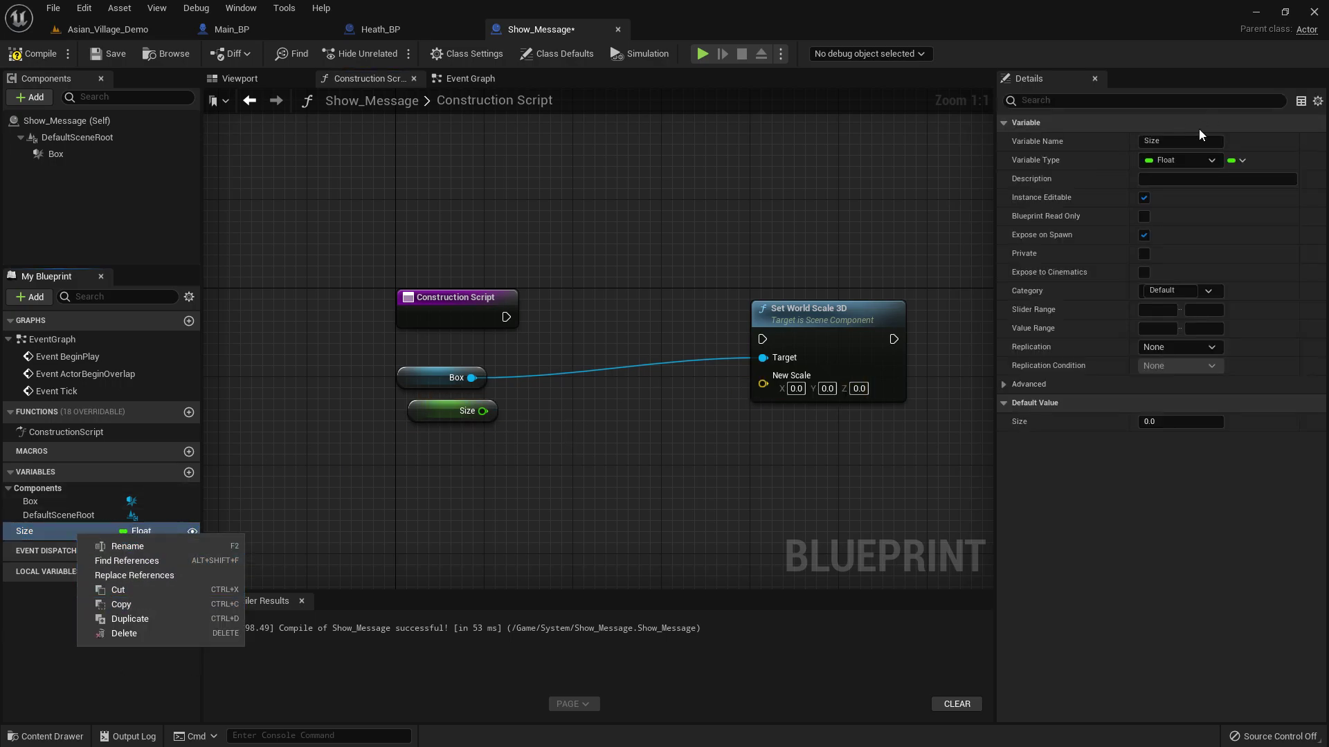
click(1193, 142)
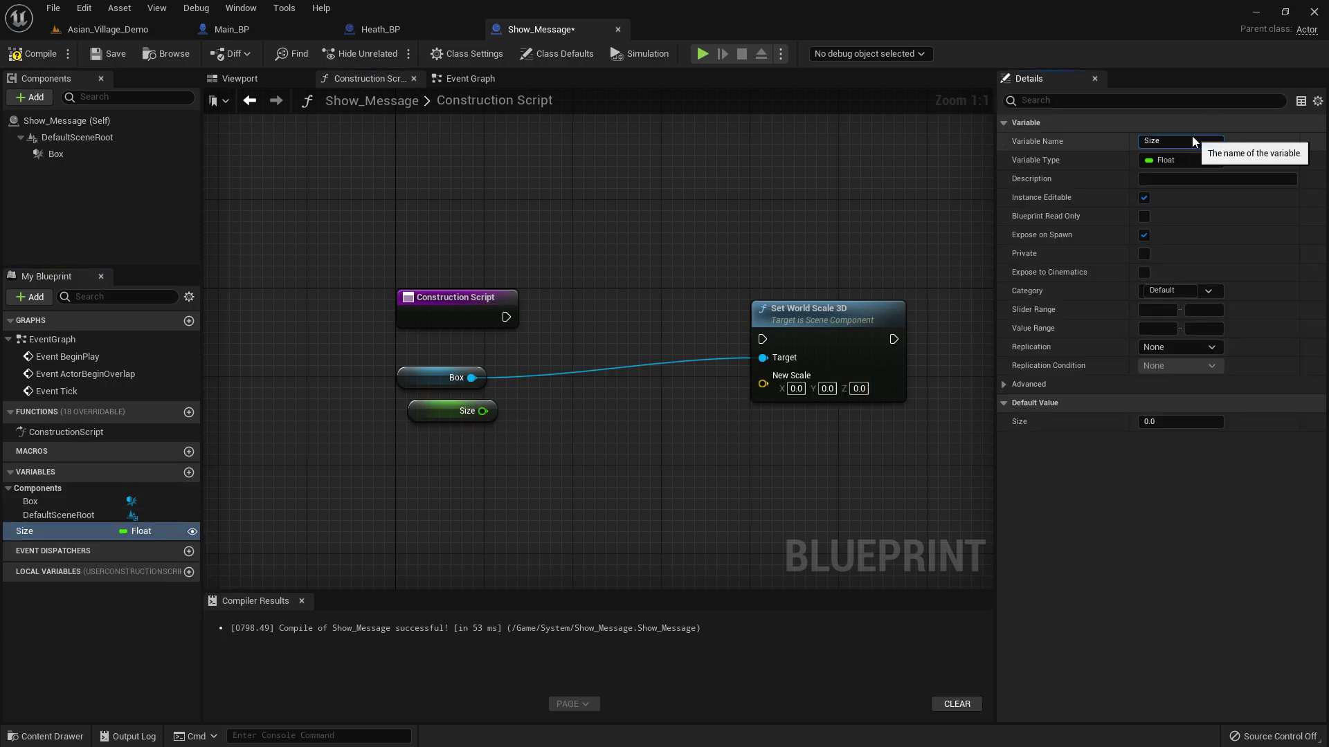
key(Return)
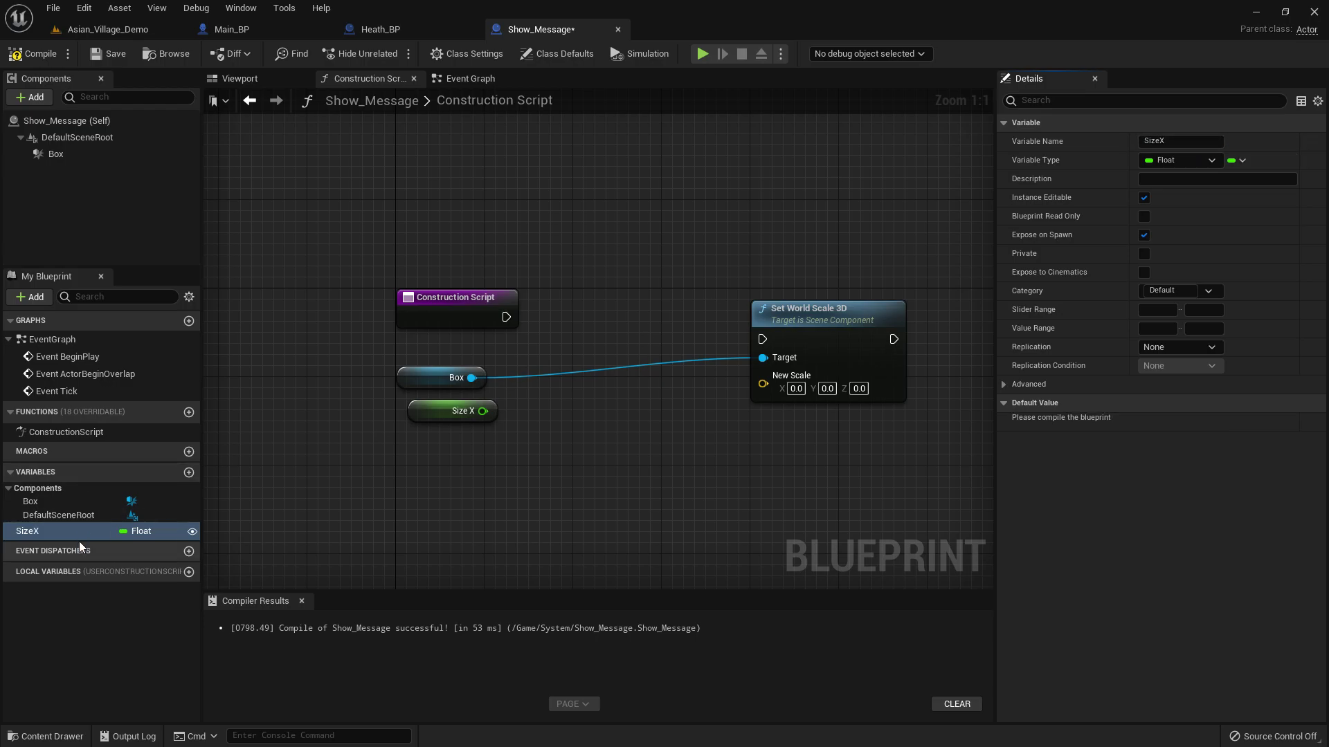
Duplicate SizeX twice to create float variables SizeY and SizeZ
right_click(78, 532)
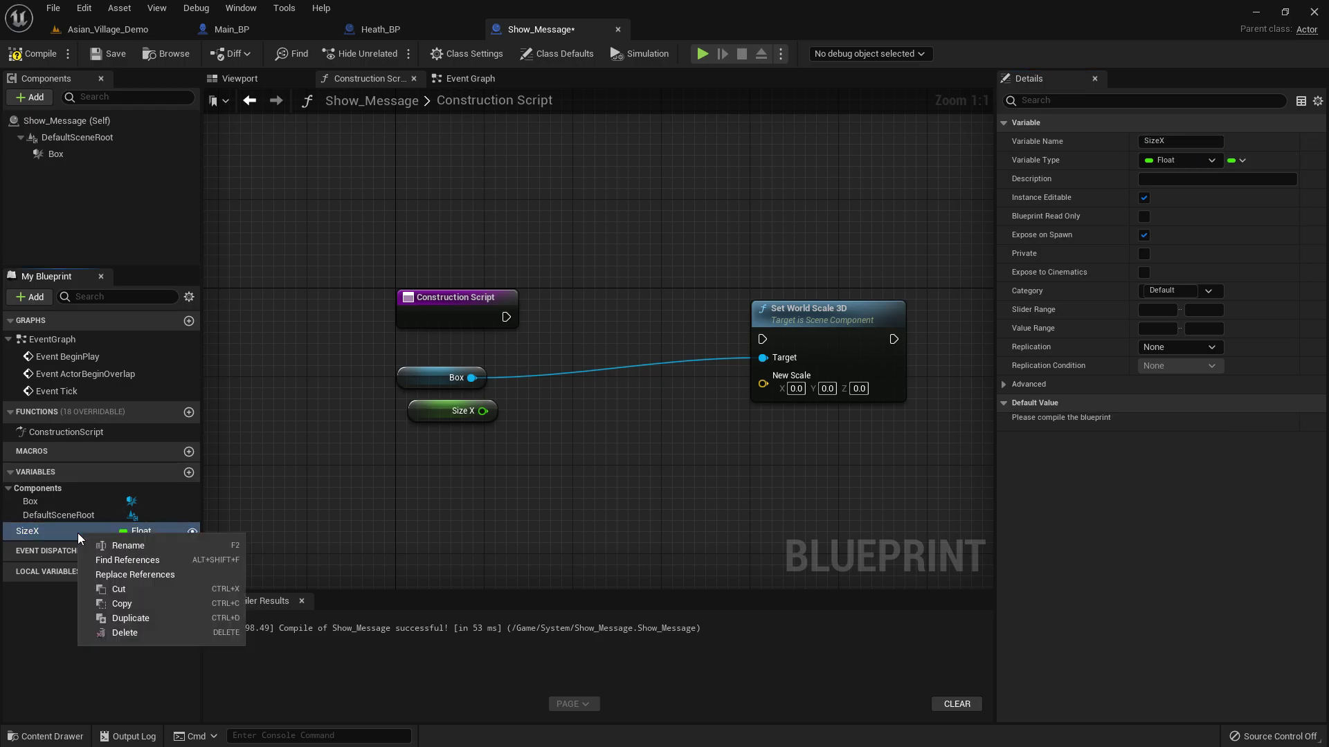
click(137, 620)
key(BackSpace)
text(SizeY)
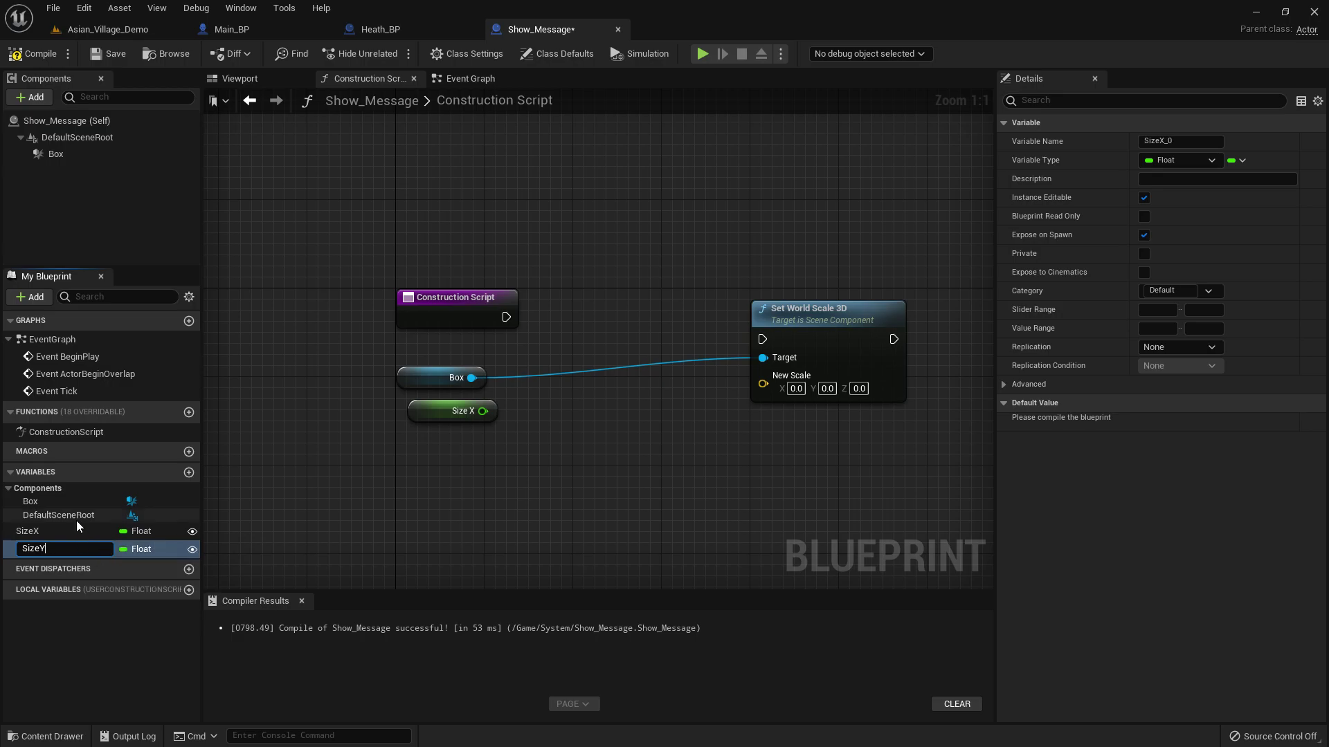
key(Return)
right_click(38, 554)
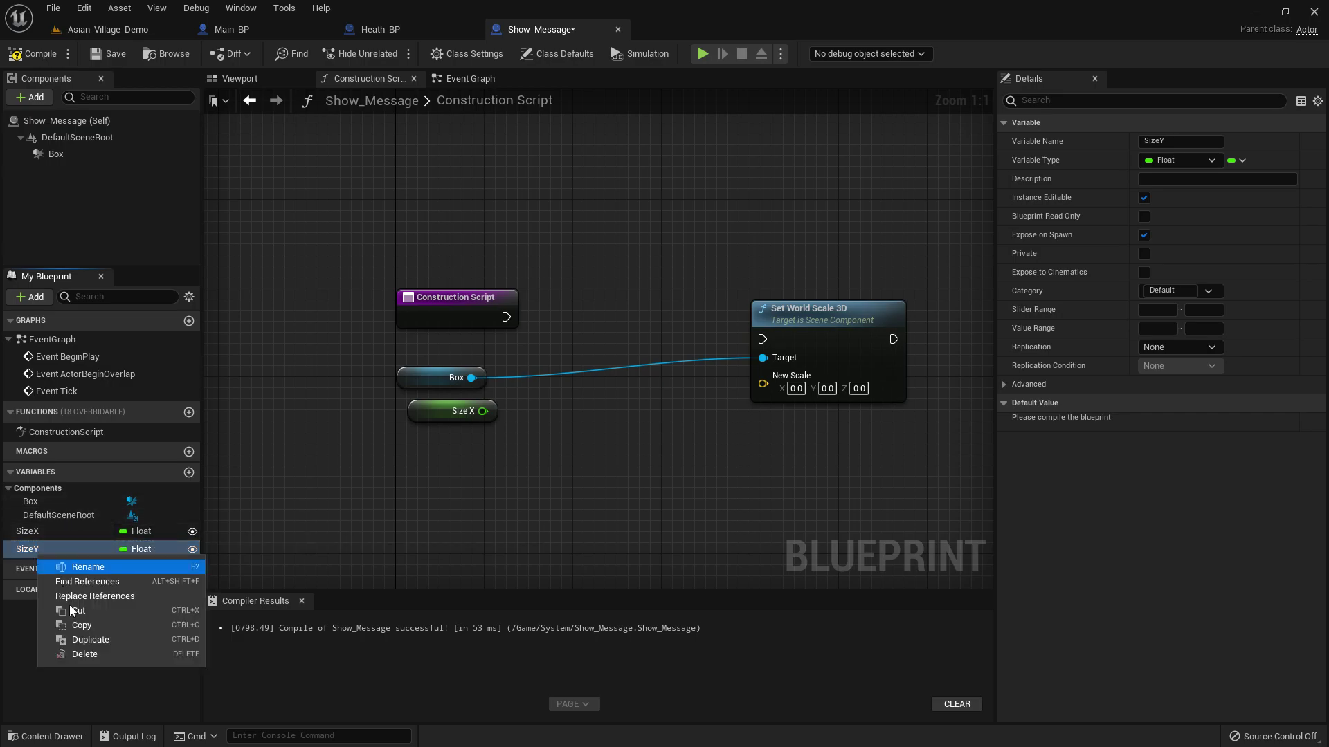
click(74, 641)
key(BackSpace)
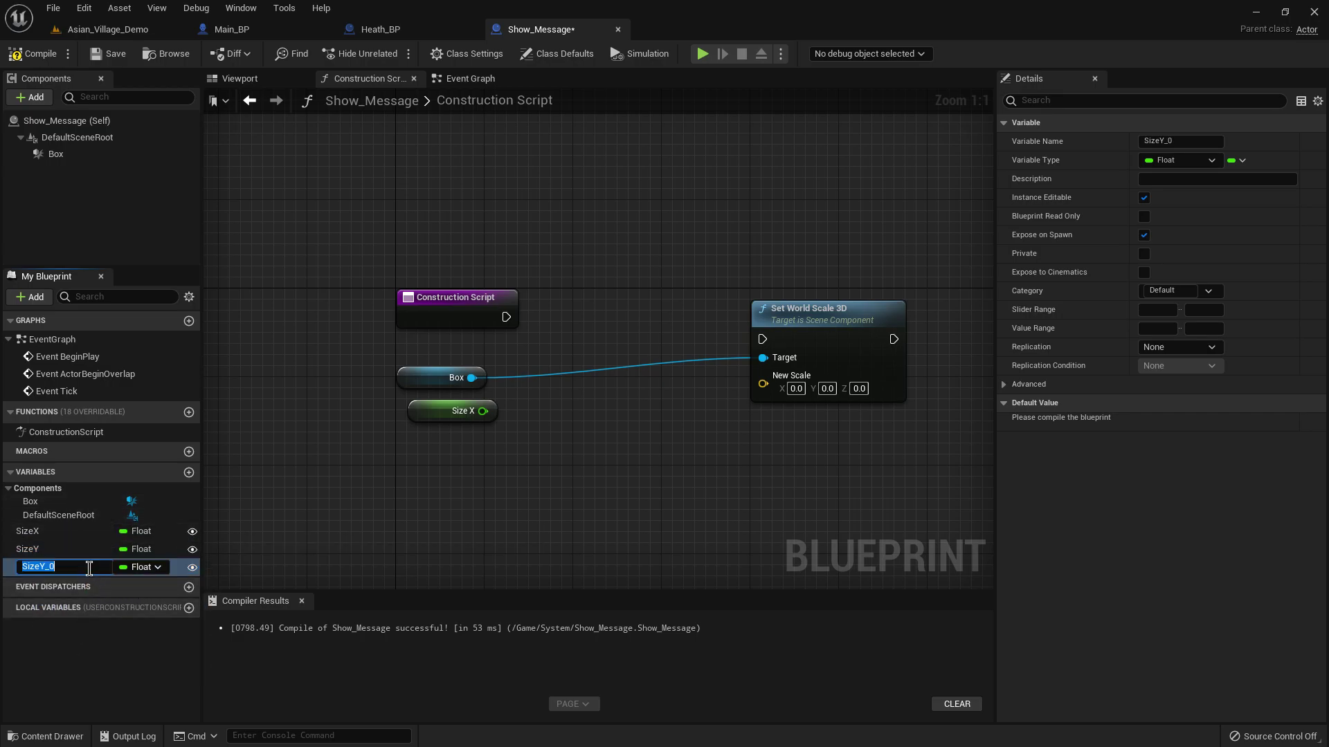
key(Return)
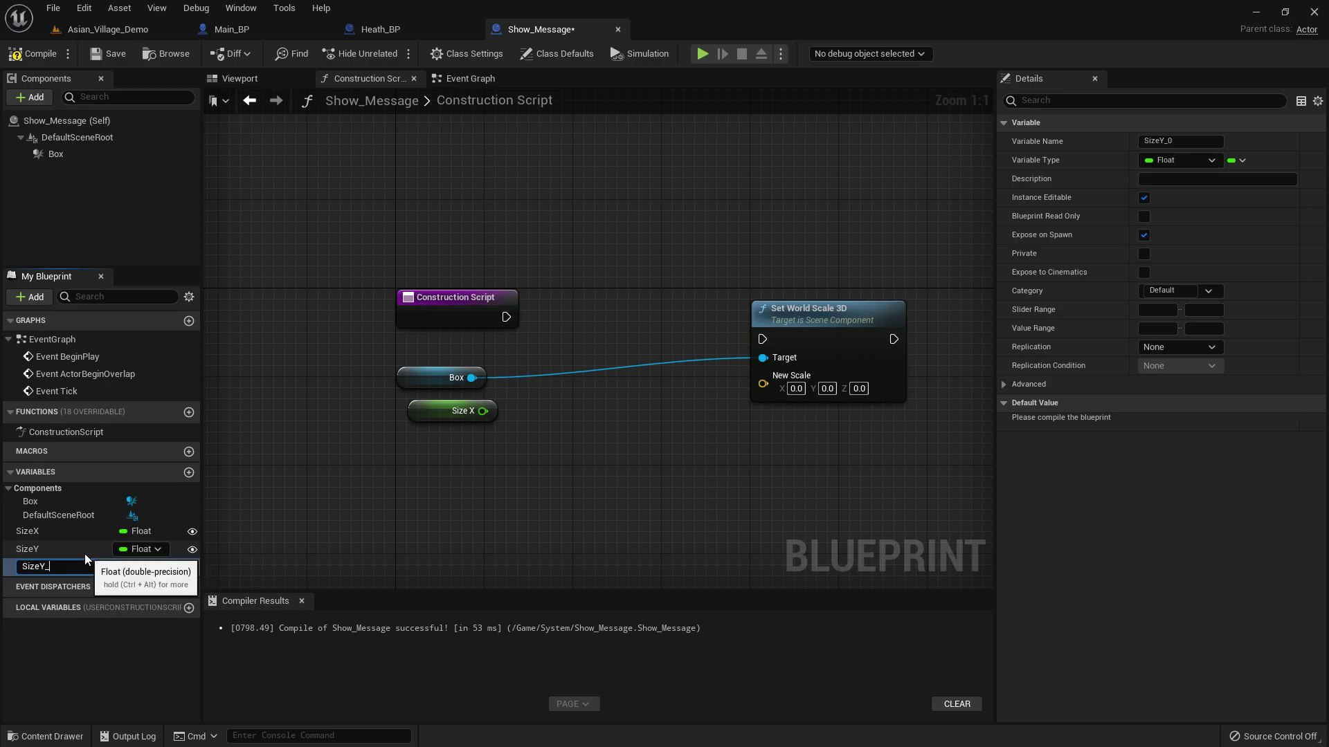
key(BackSpace)
key(BackSpace)
text(Z)
key(Return)
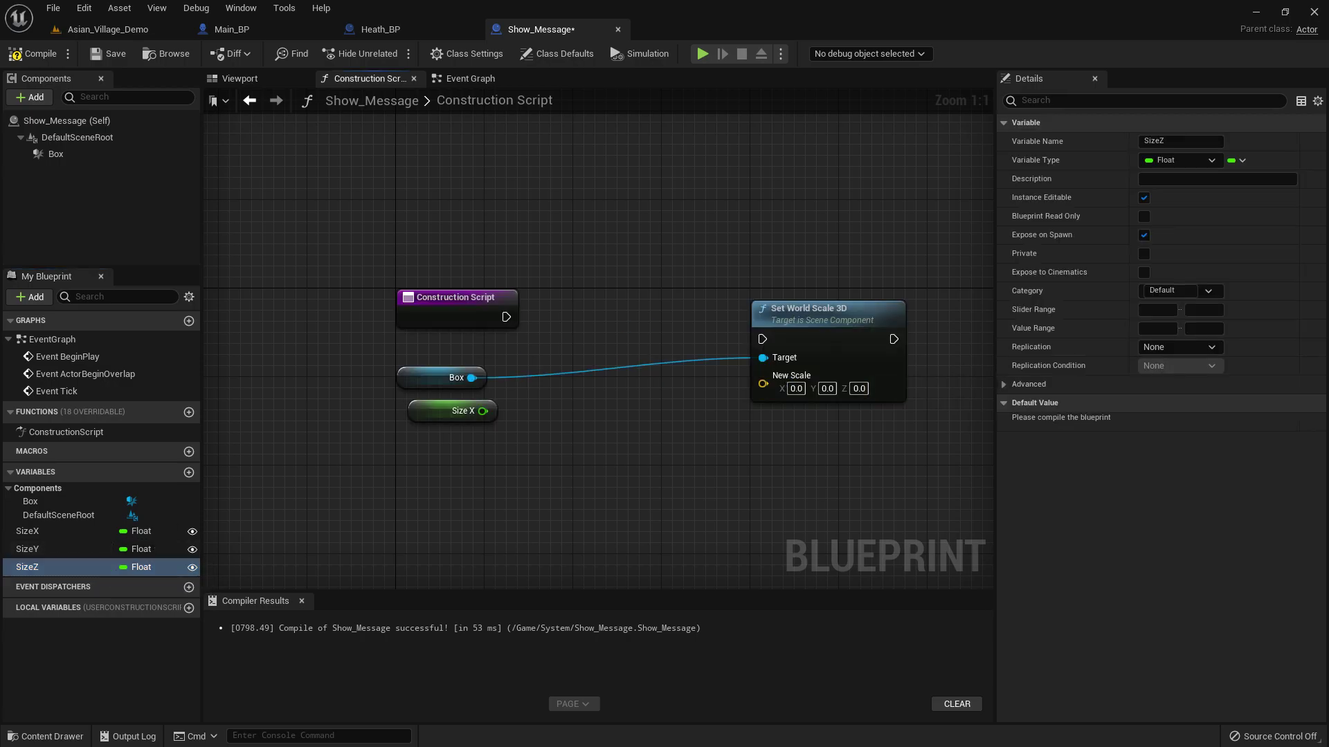
right_click(774, 383)
Split New Scale into X, Y, Z, add SizeY and SizeZ getters, and compile
click(820, 416)
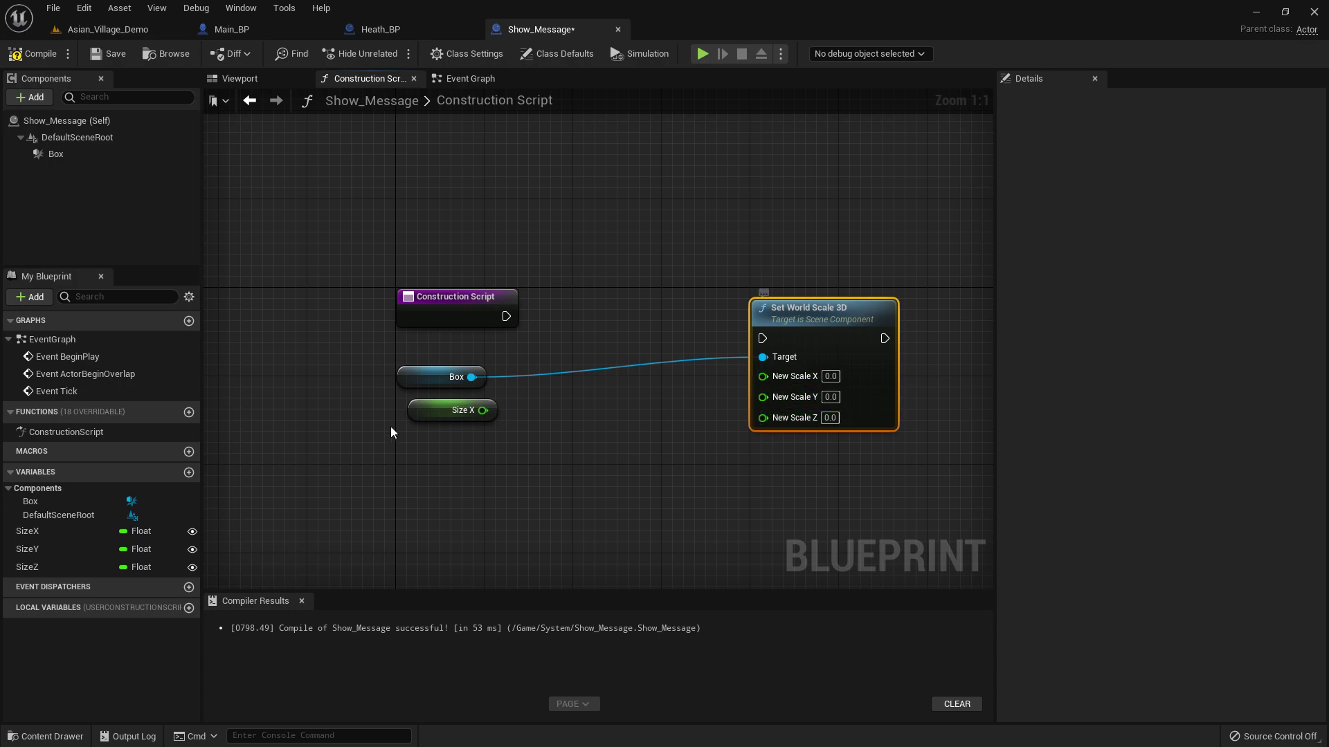
drag(46, 548, 428, 446)
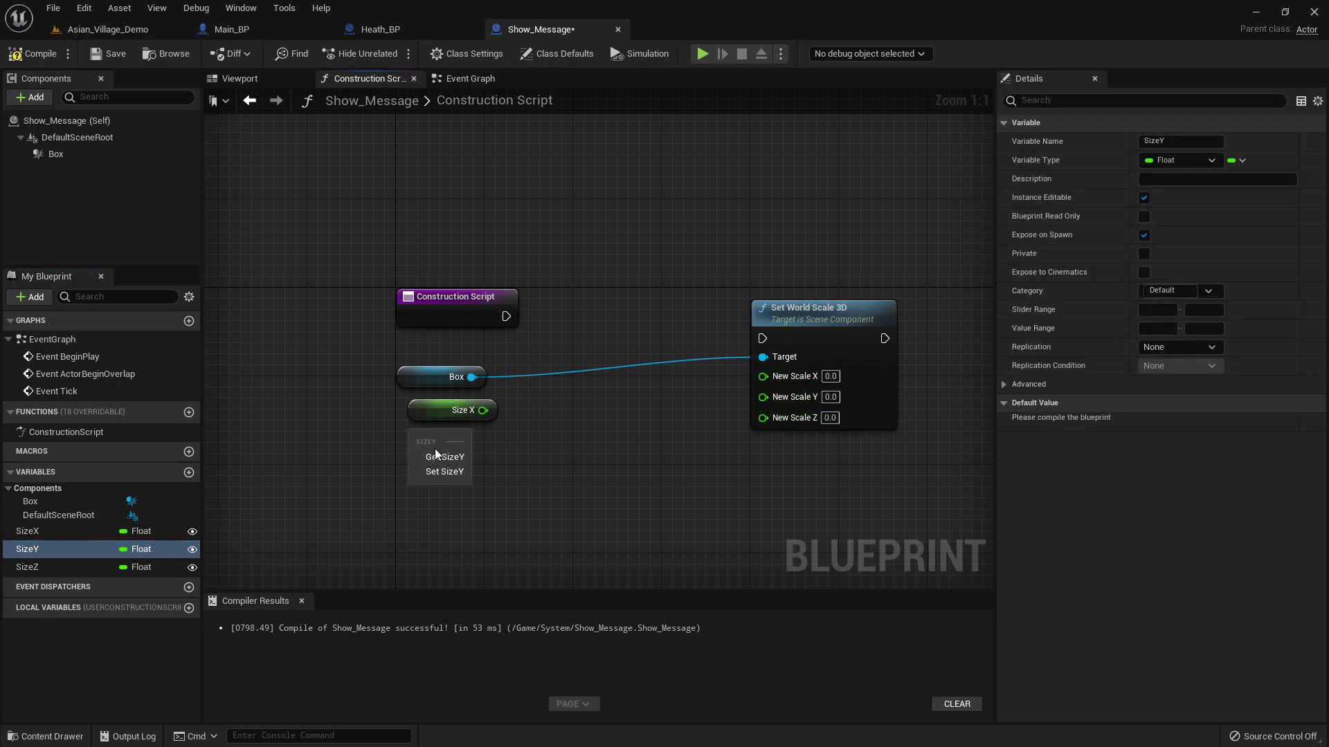
click(429, 445)
drag(53, 574, 429, 480)
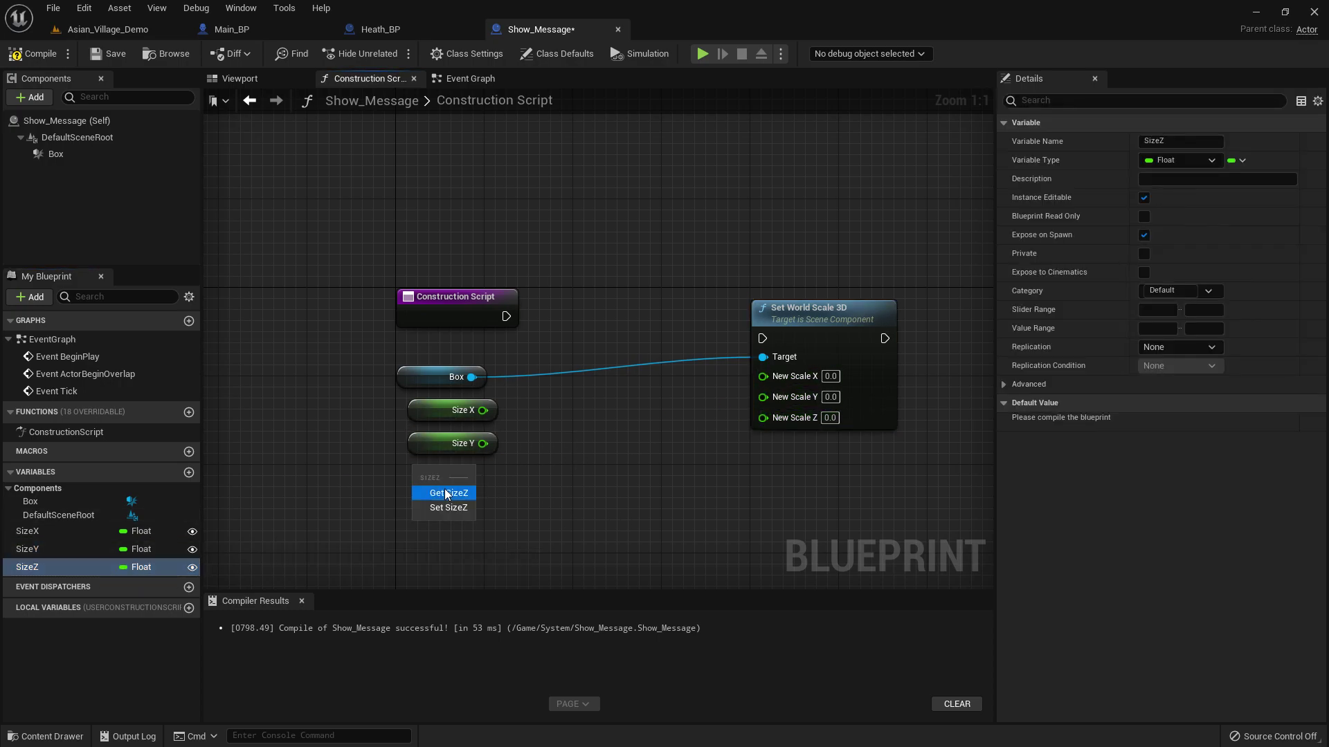
click(436, 492)
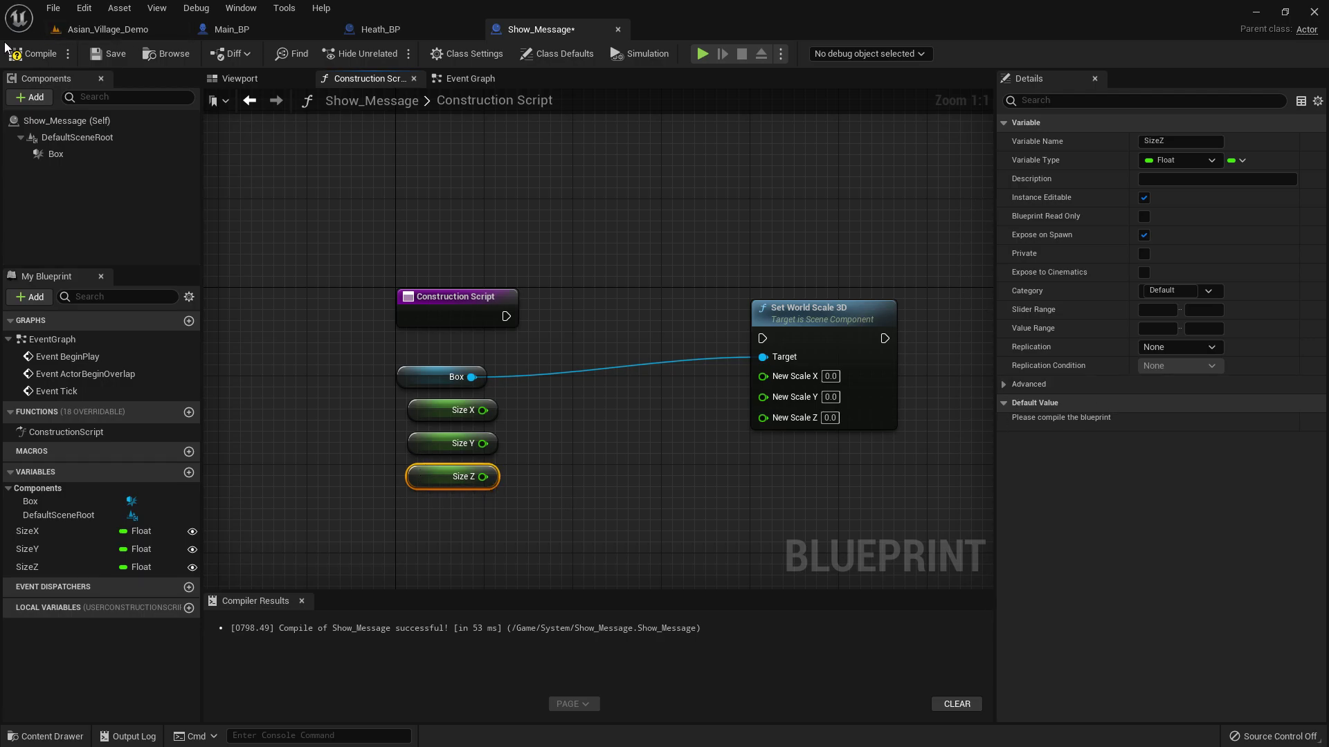
click(95, 31)
Set default values of SizeZ 100, SizeY 200 and SizeX 100
click(528, 31)
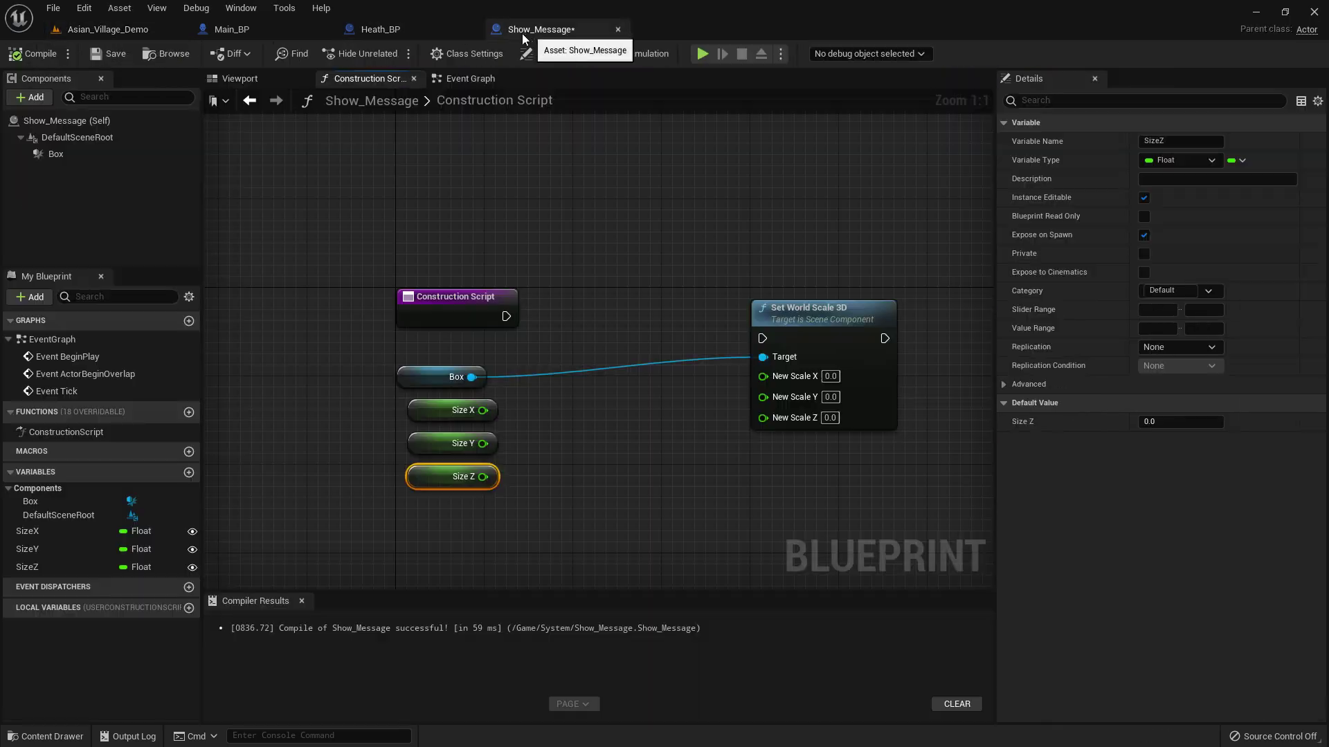
click(1170, 423)
text(100)
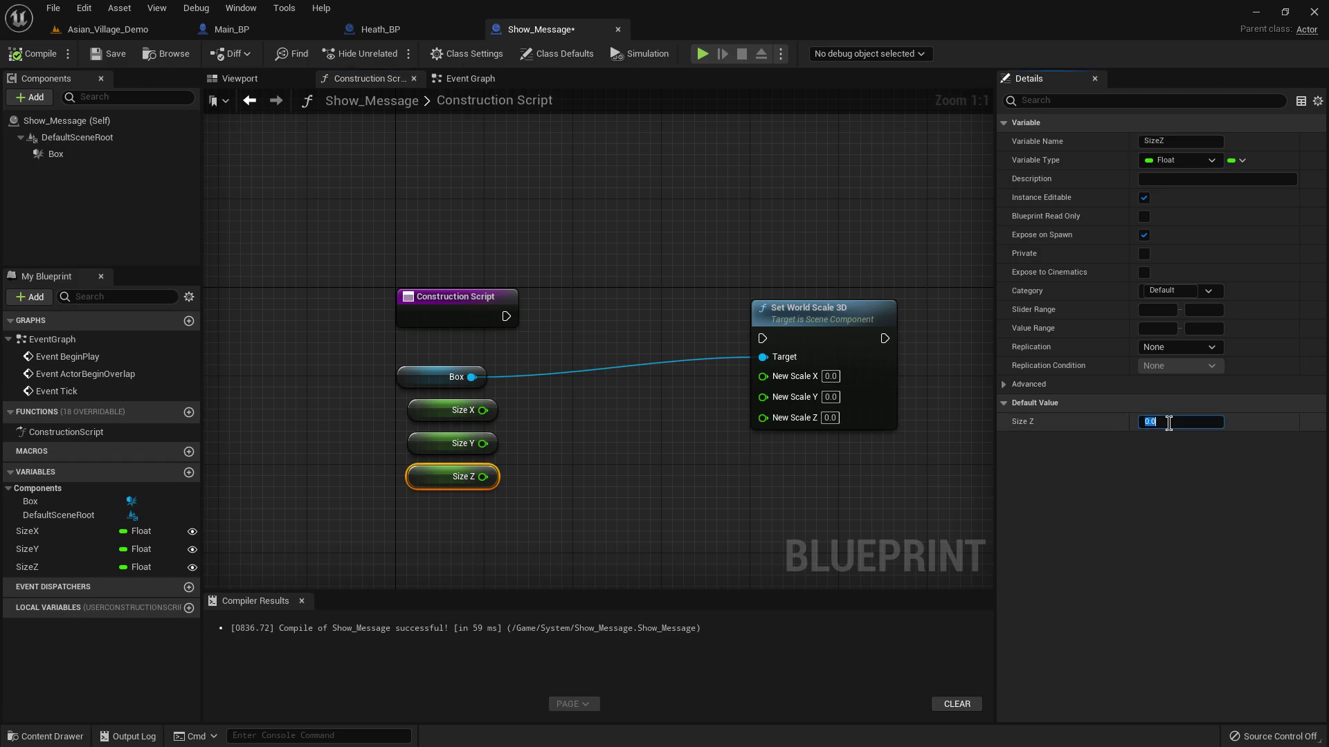
click(439, 445)
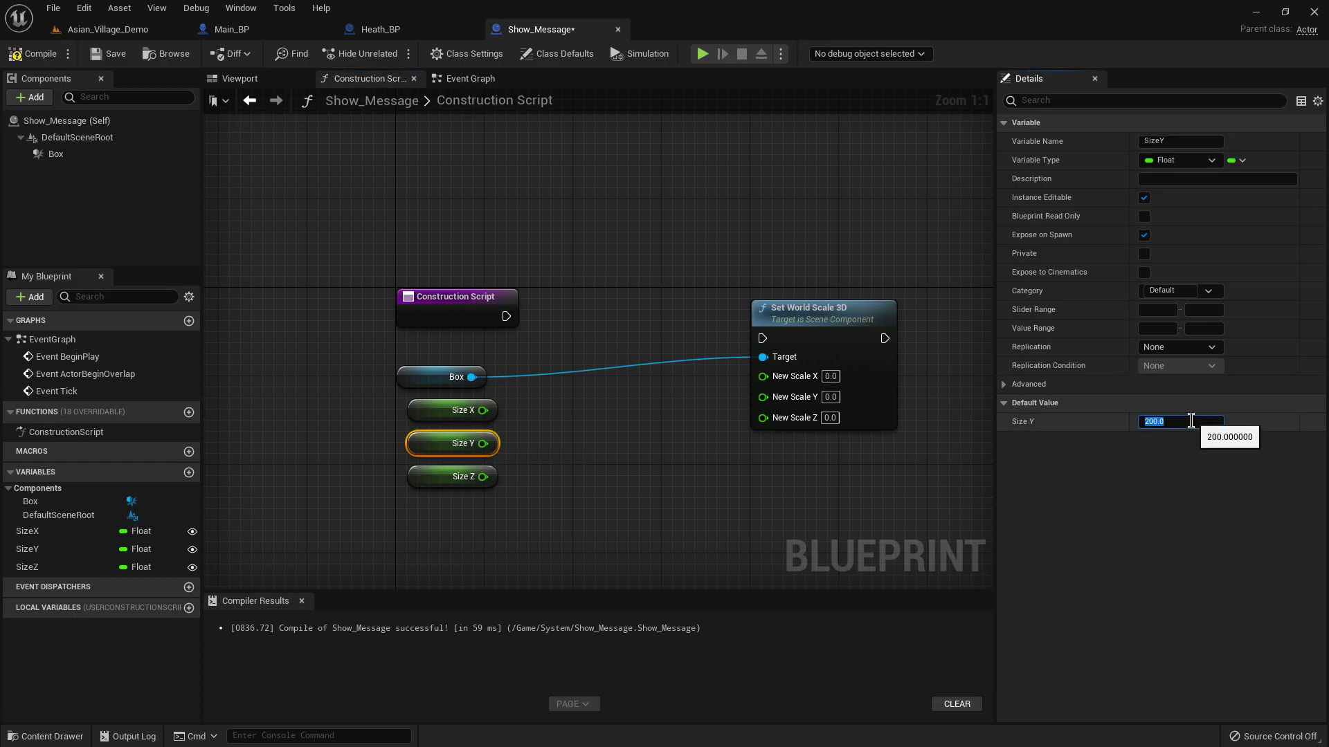
click(436, 410)
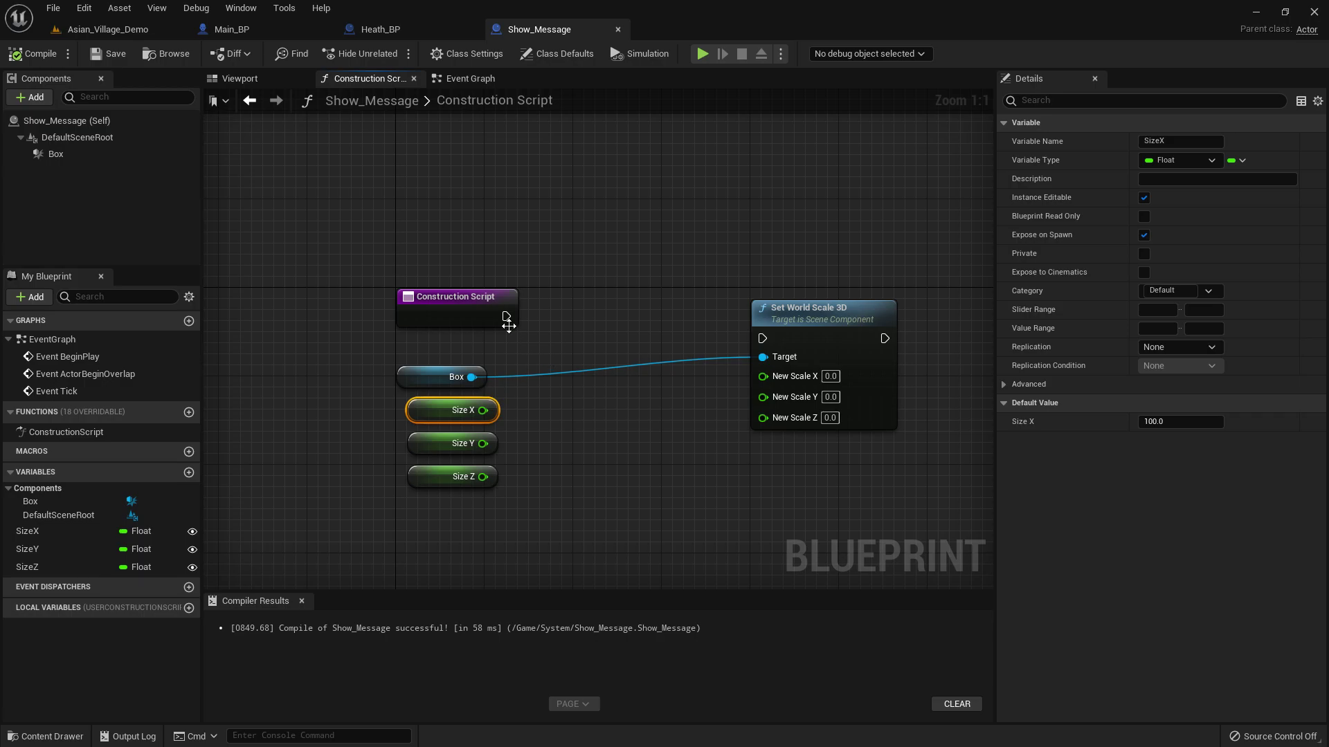
Wire Size X, Size Y and Size Z into the New Scale X, Y, Z inputs
drag(793, 322, 780, 310)
drag(482, 410, 752, 364)
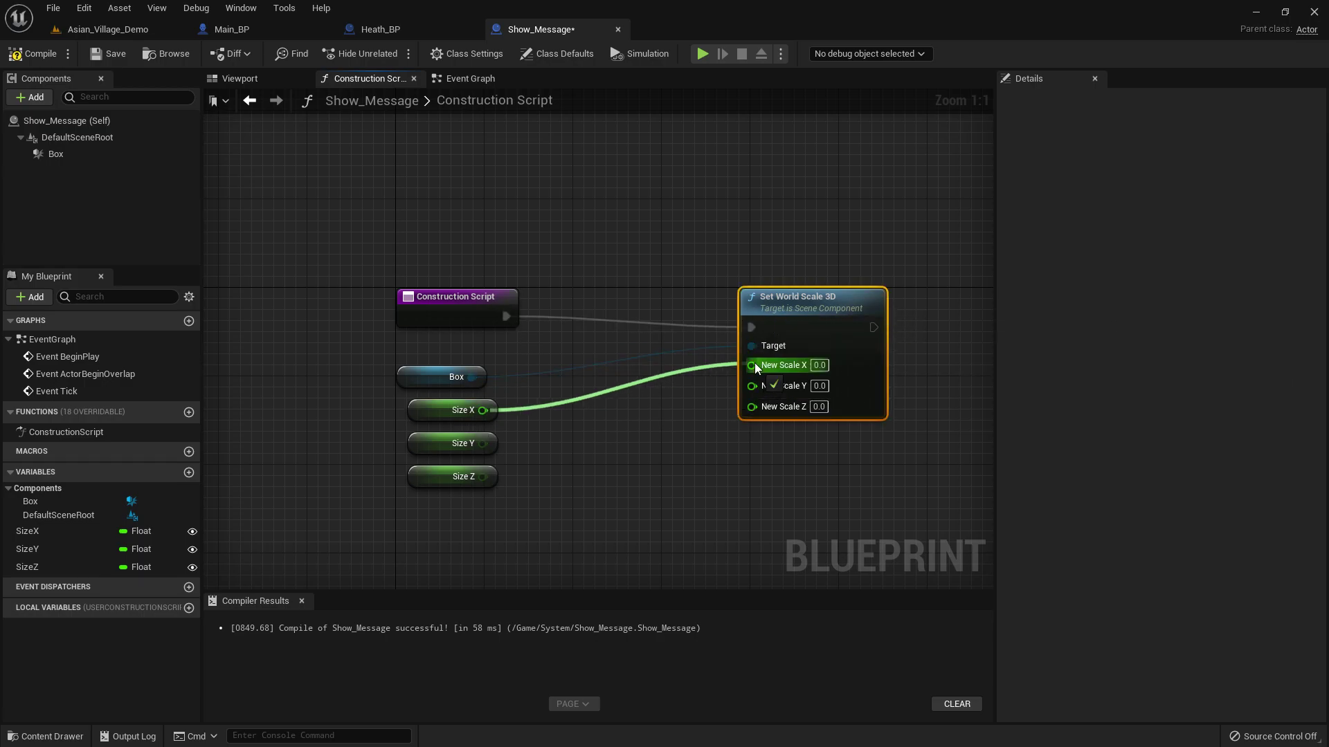
drag(483, 444, 752, 382)
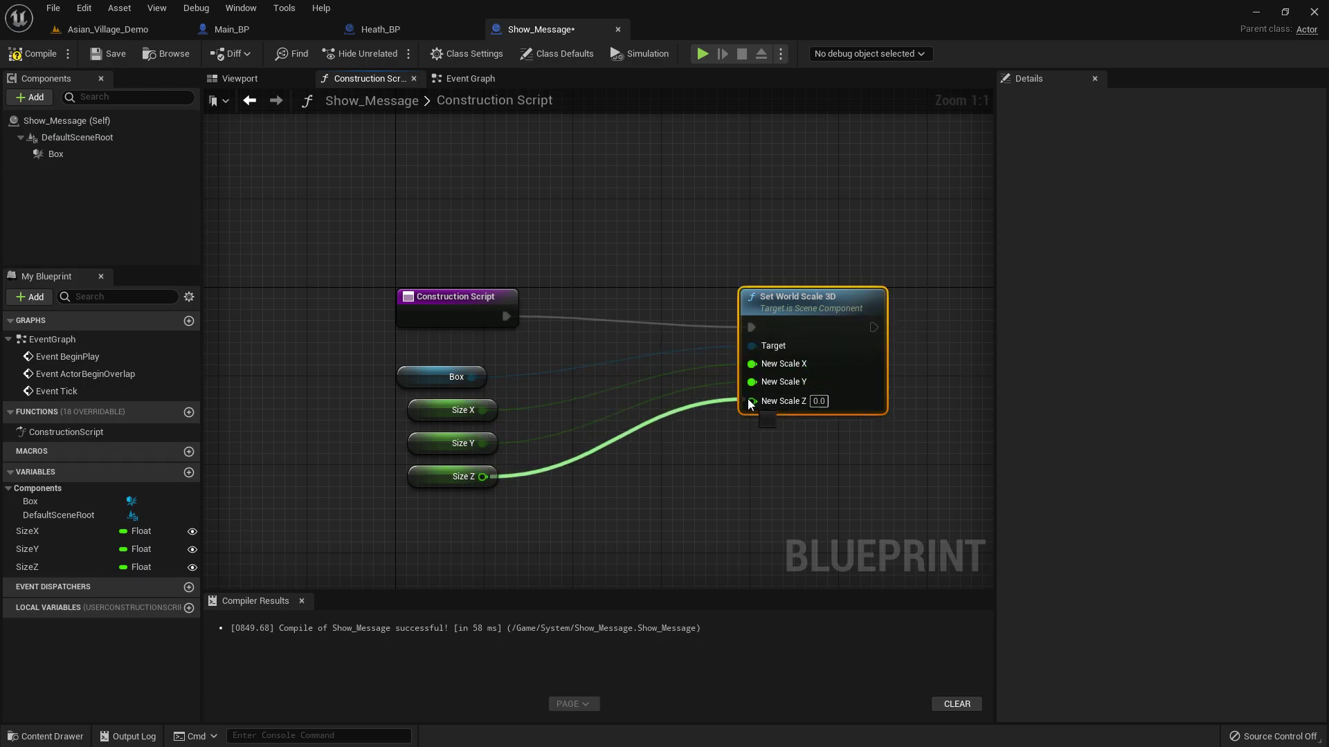
drag(483, 476, 752, 401)
Turn off the Box's Hidden in Game, save Show_Message, and return to the level
click(55, 154)
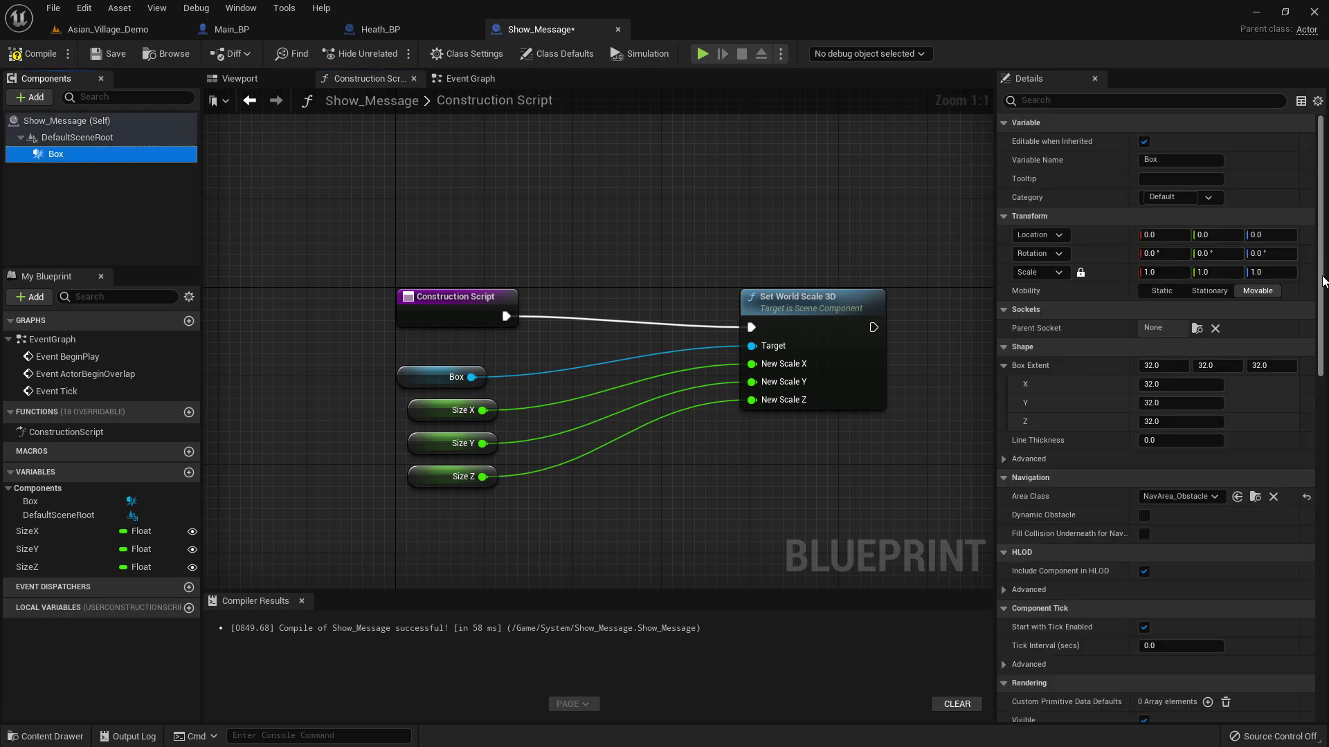
drag(1322, 281, 1323, 452)
click(1143, 267)
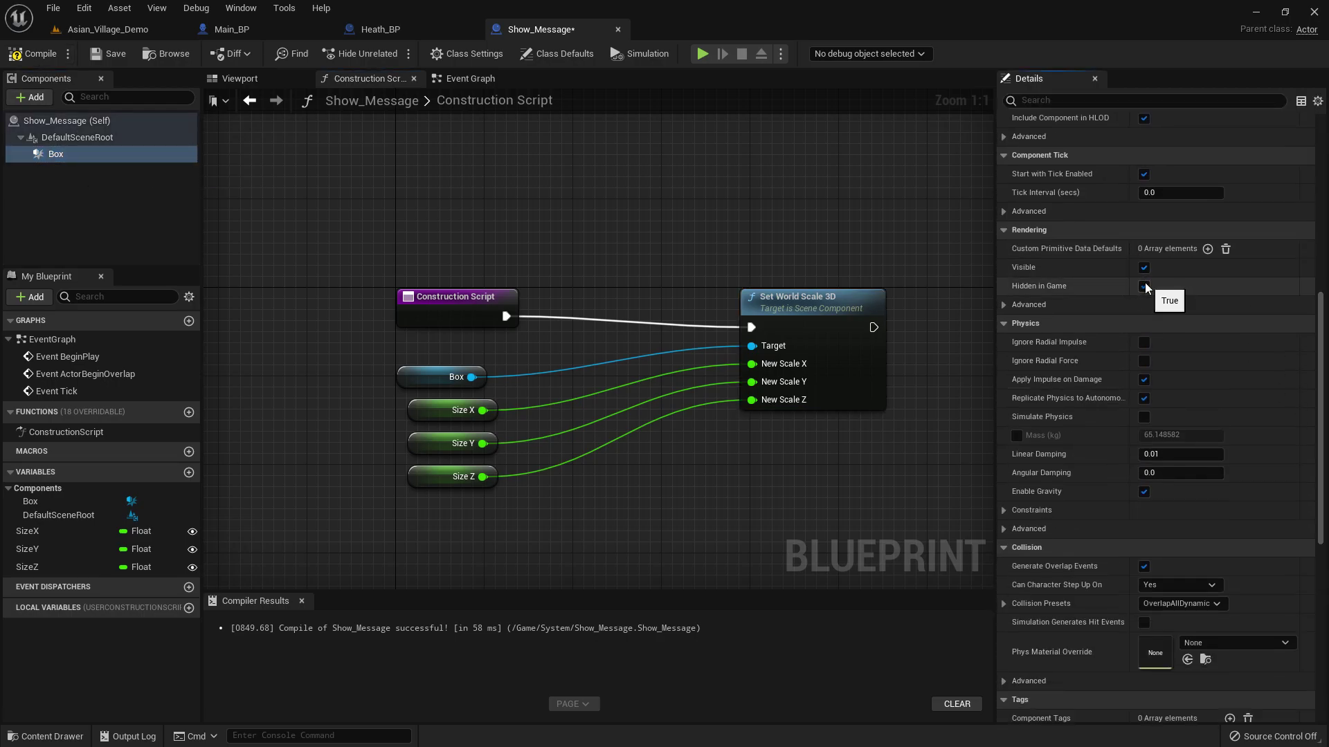
click(99, 54)
click(108, 29)
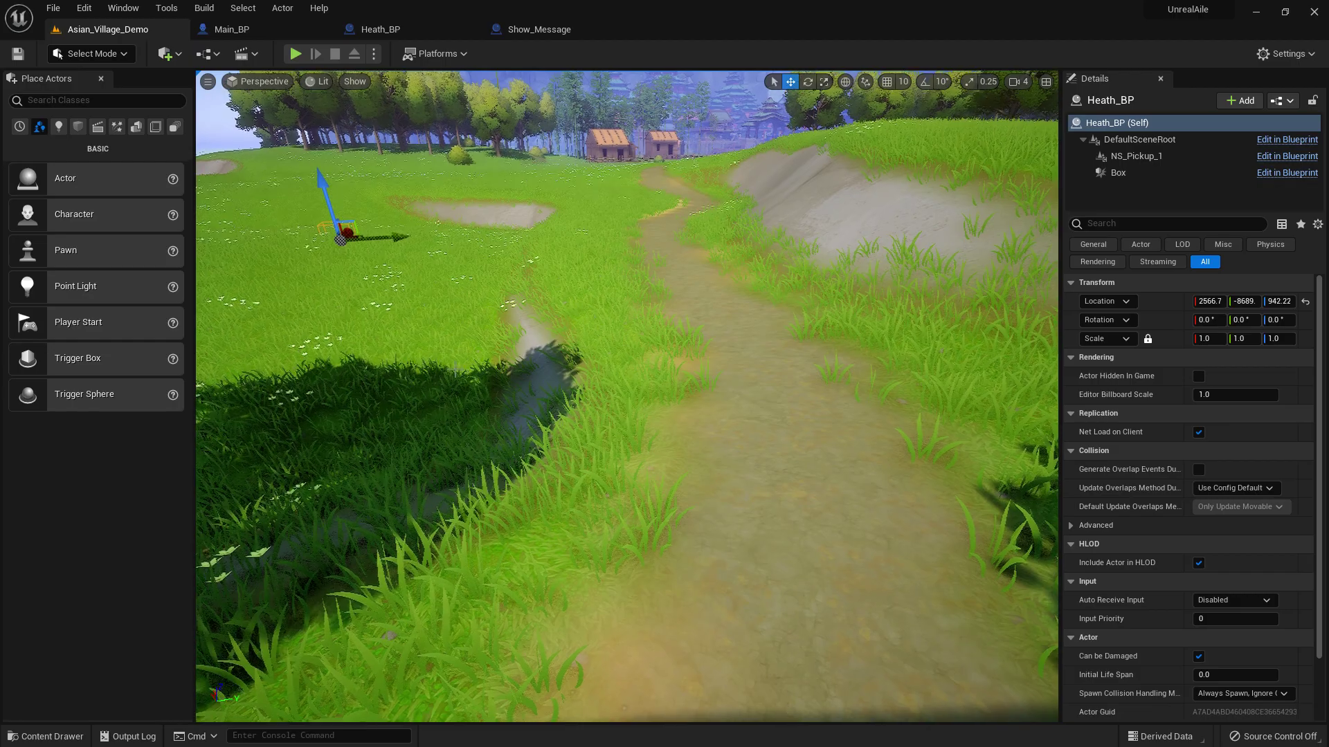
Select, frame and orbit the placed Show_Message trigger to check its size
click(42, 736)
drag(513, 459, 694, 247)
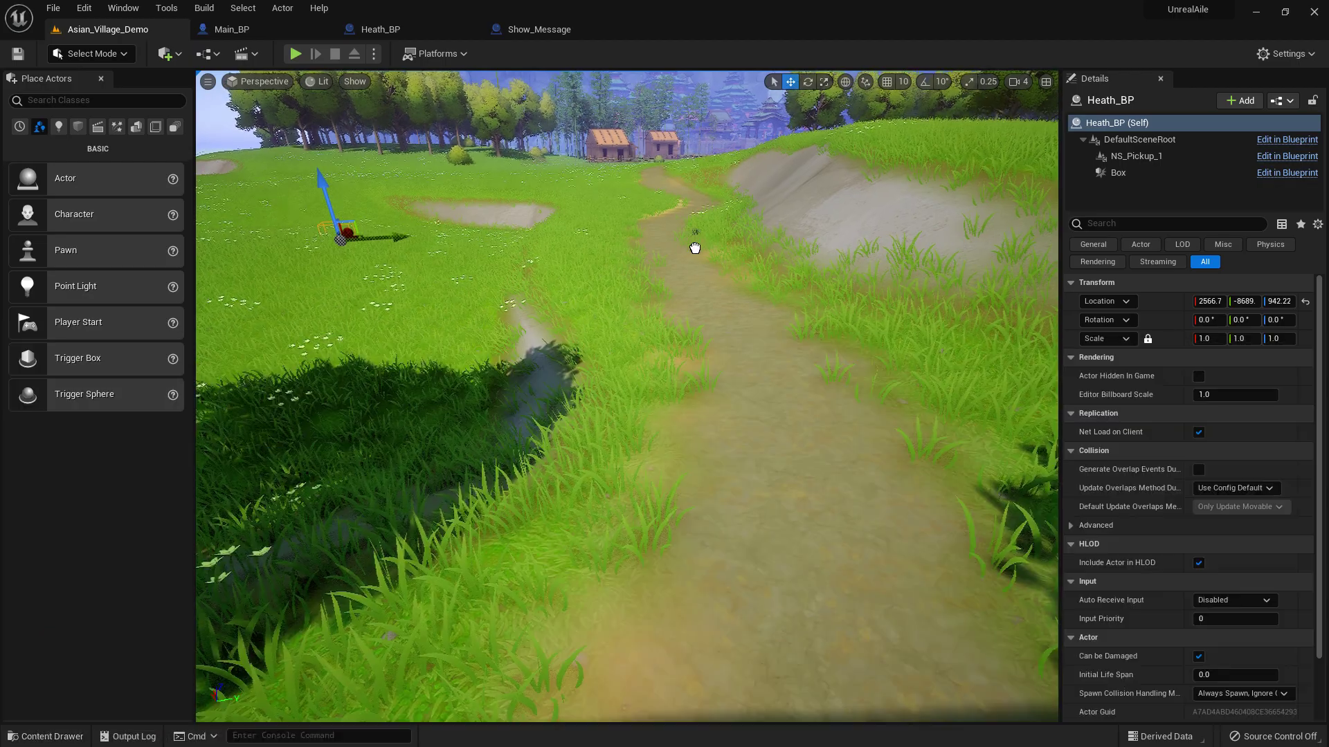
click(695, 248)
key(f)
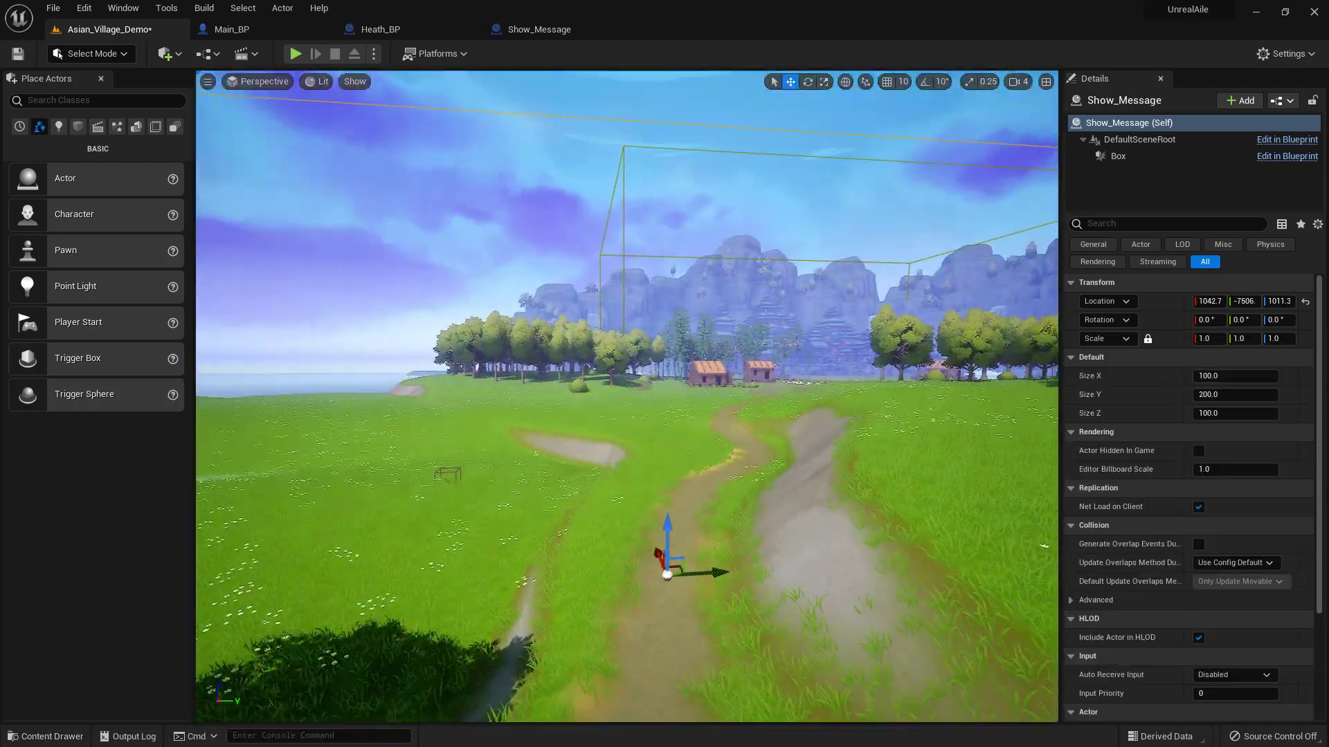
mouse_move(694, 247)
right_down()
mouse_move(622, 415)
mouse_move(654, 384)
right_up()
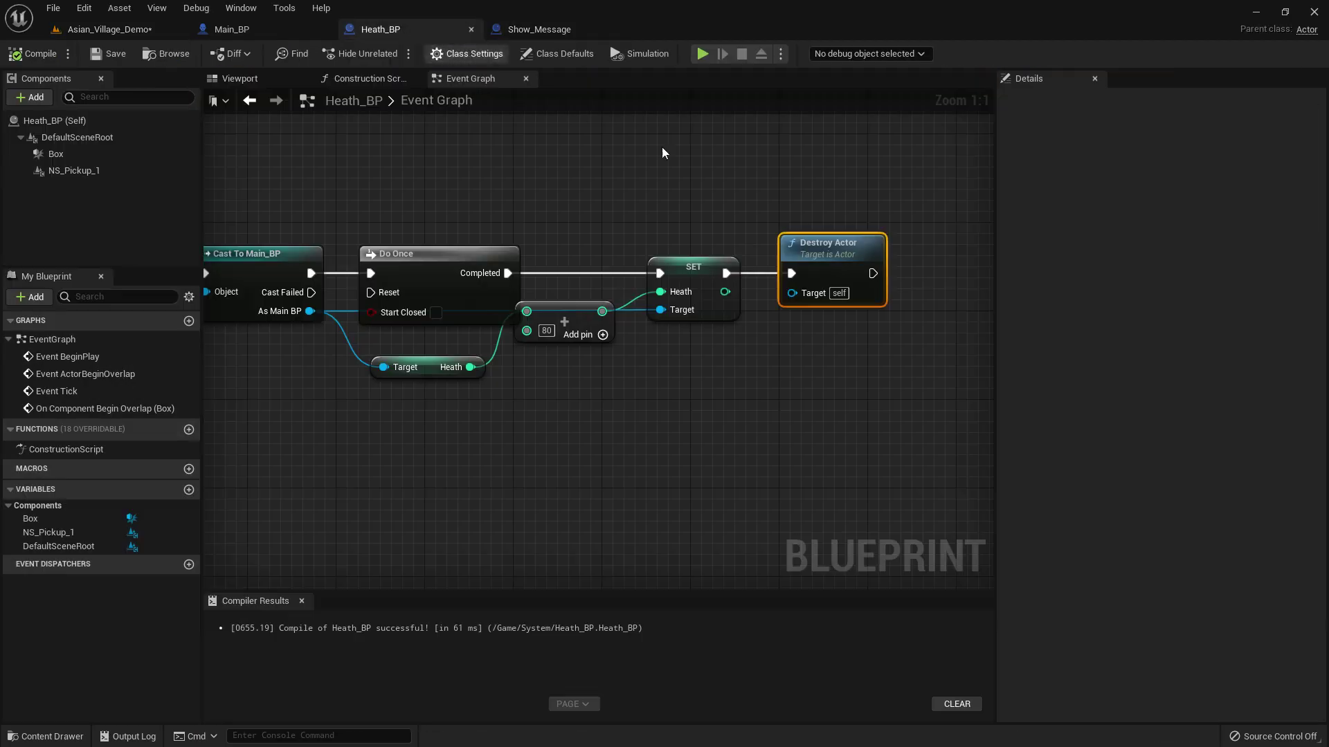
click(402, 29)
Give Show_Message defaults of SizeX 2, SizeY 2 and SizeZ 1, then frame the trigger in the level
click(537, 30)
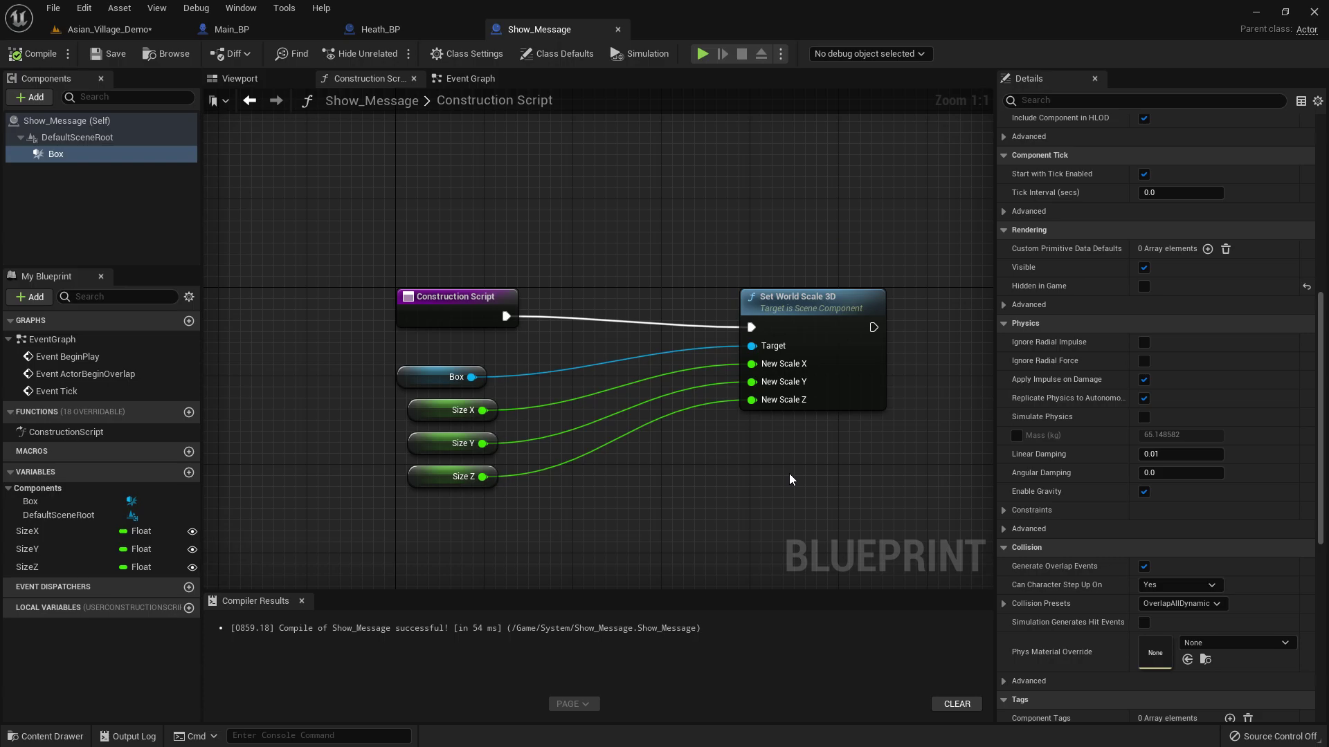
click(428, 409)
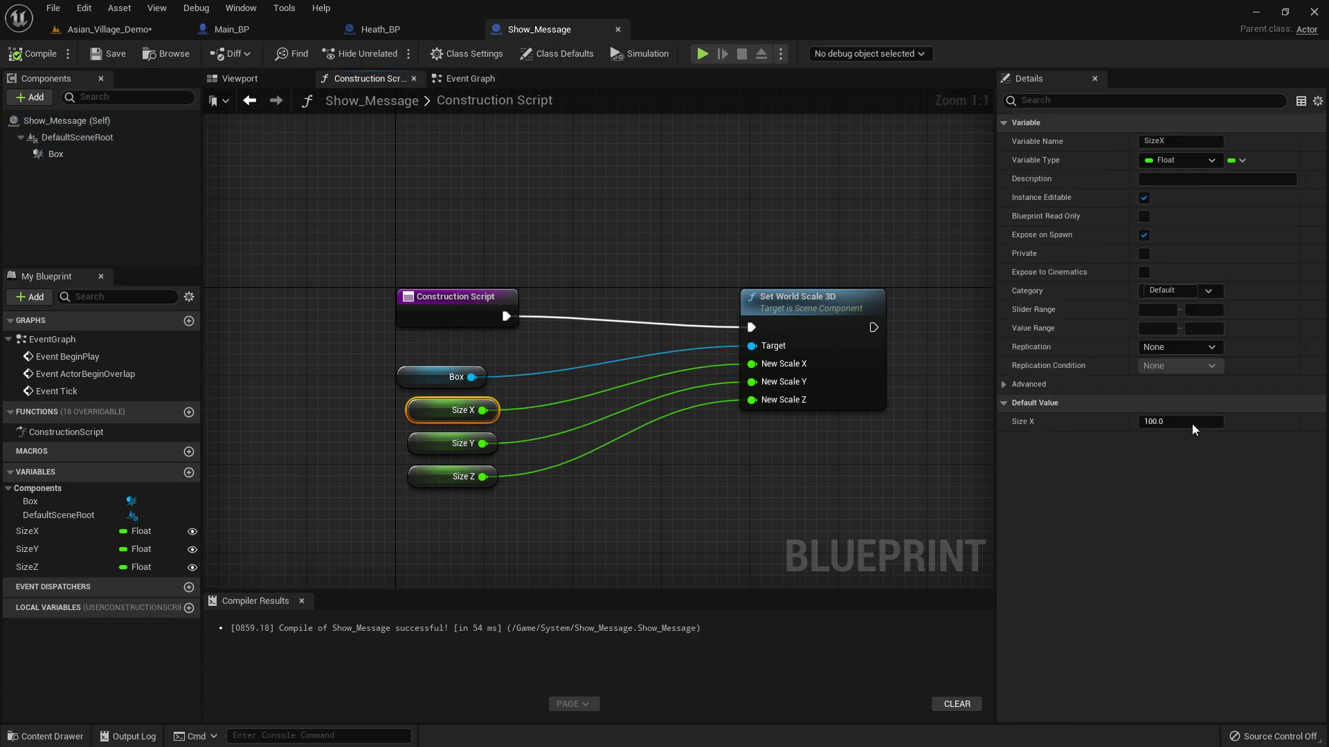
click(1006, 405)
text(2)
key(Return)
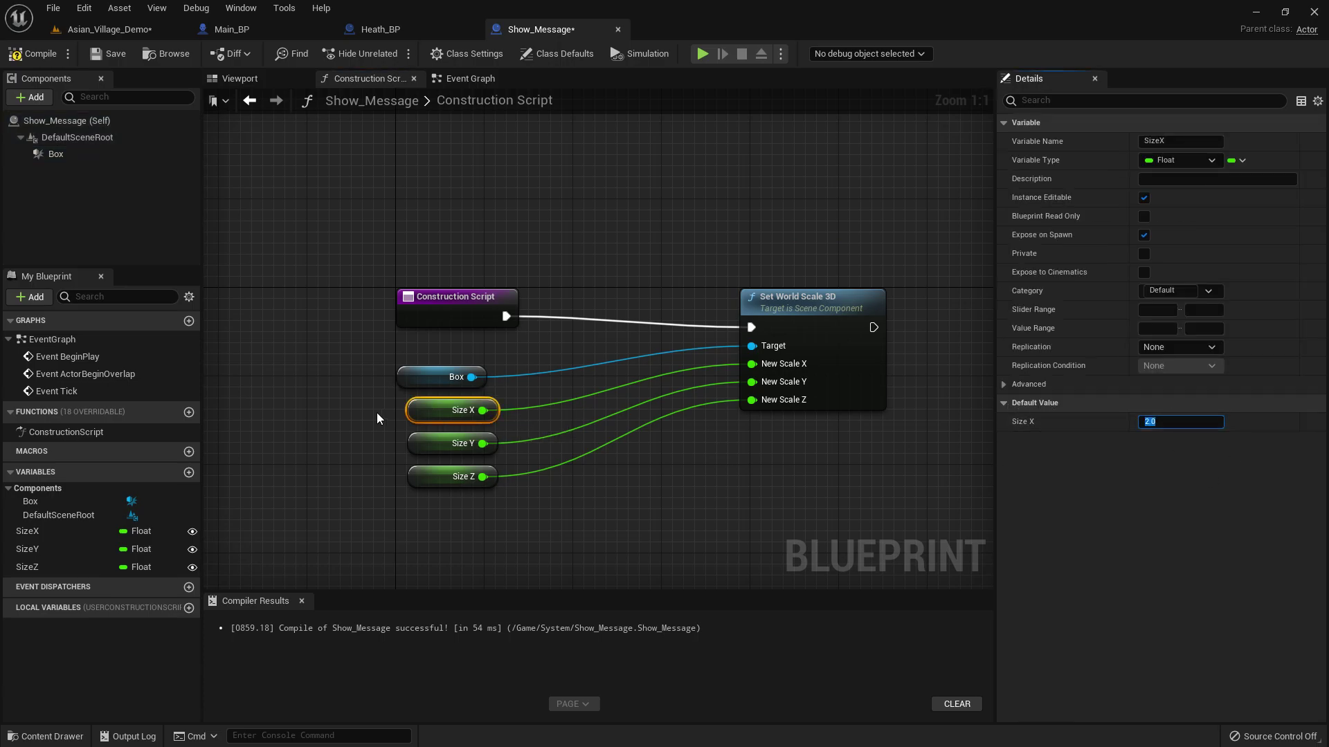
click(441, 442)
text(2)
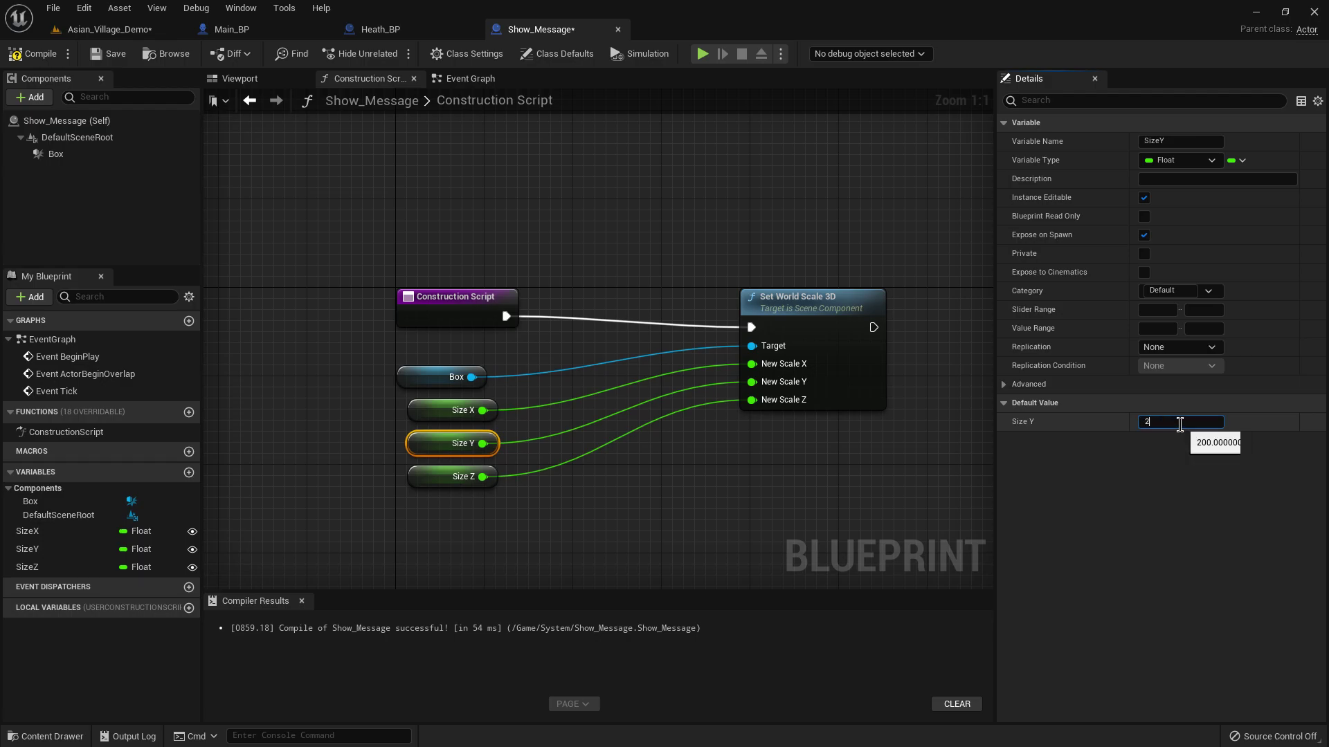
key(Return)
click(444, 476)
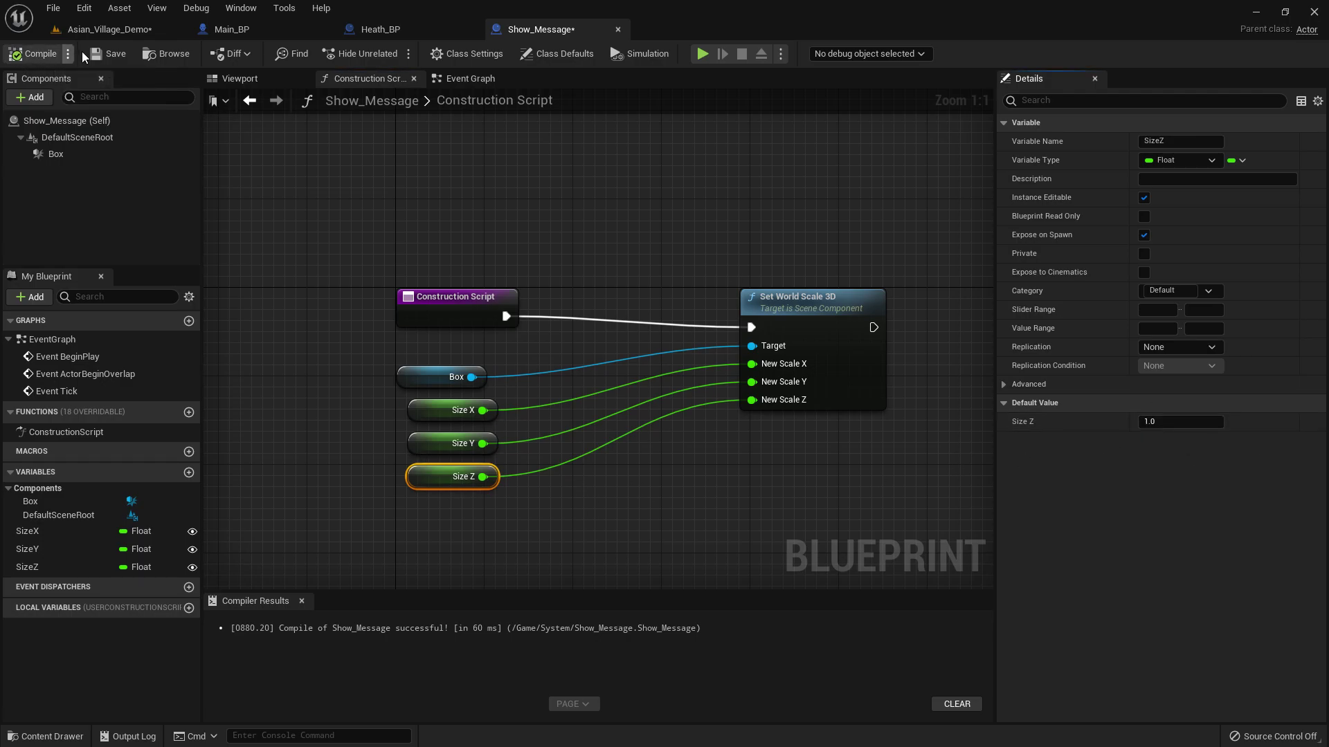
click(99, 29)
key(f)
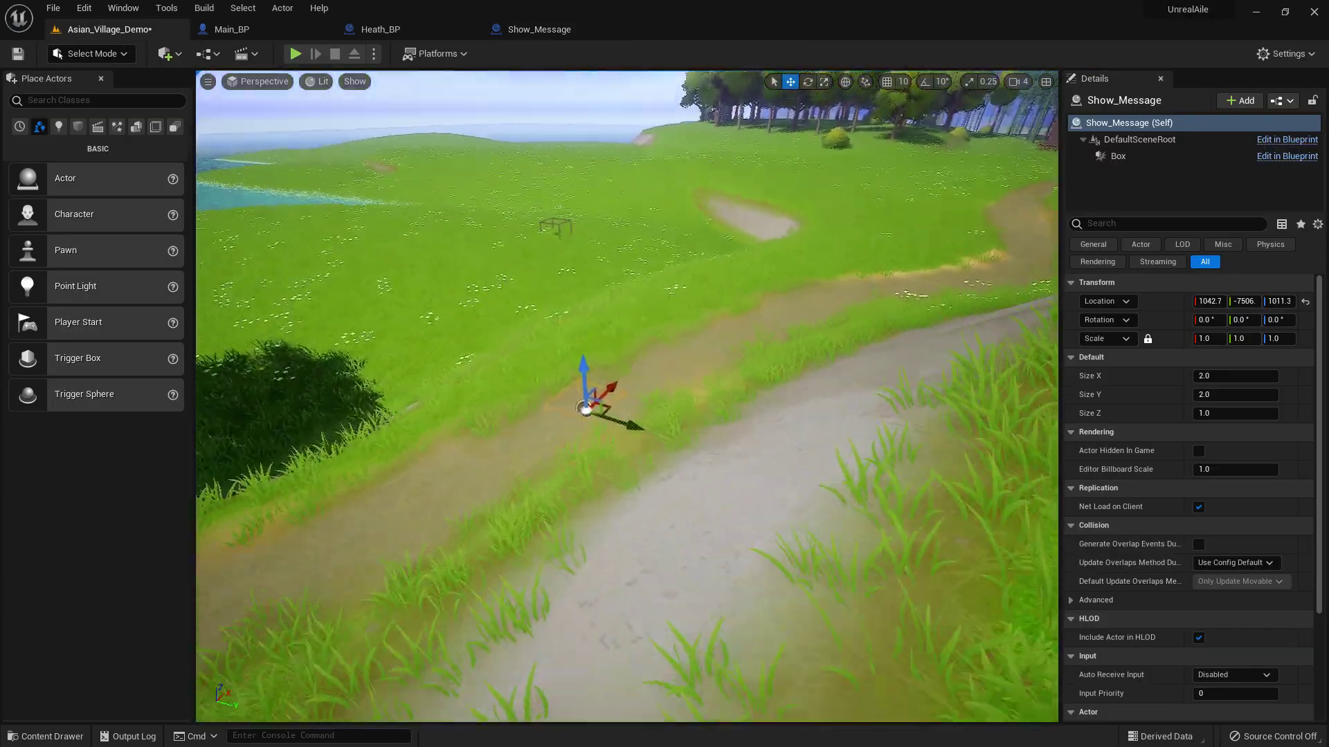
Resize the trigger to about SizeX 1.6, SizeY 28.5, SizeZ 8.4 and move it across the path
mouse_move(1235, 376)
mouse_down()
mouse_move(1214, 376)
mouse_move(1277, 414)
mouse_move(1277, 395)
mouse_up()
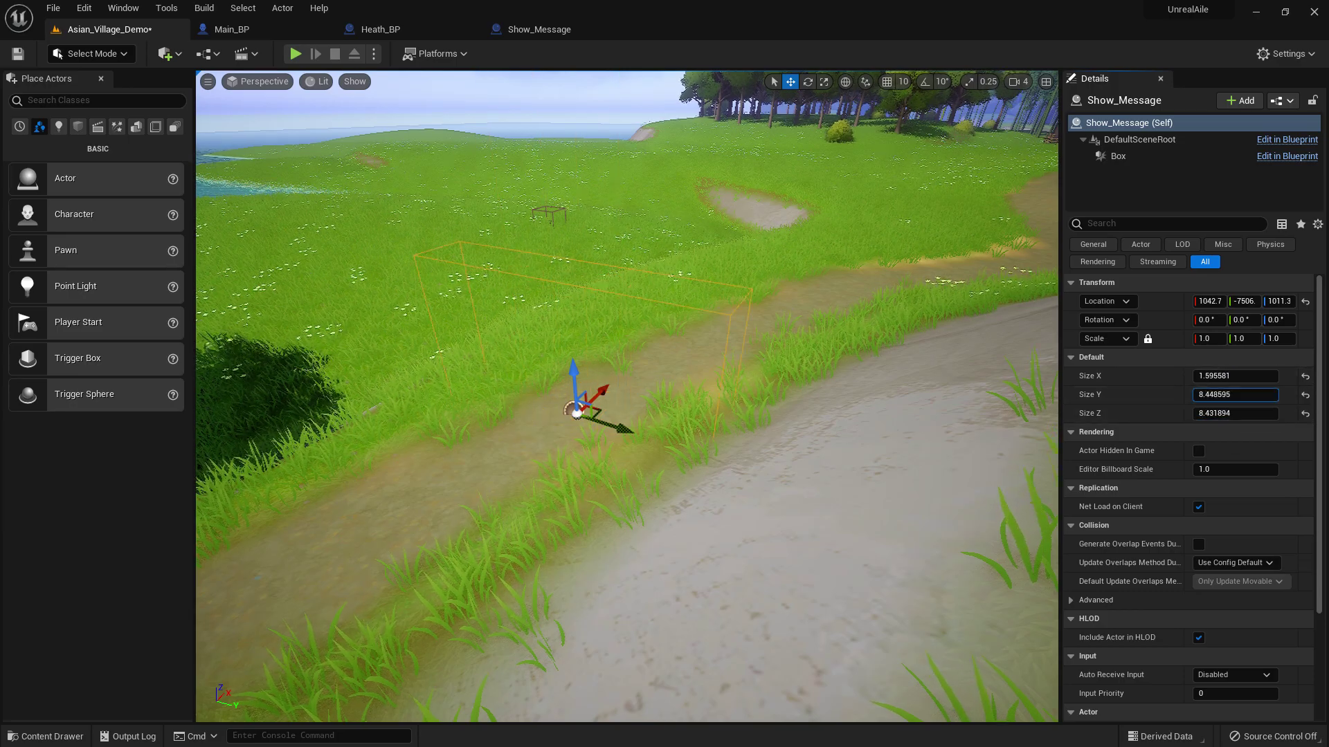
right_drag(576, 410, 634, 395)
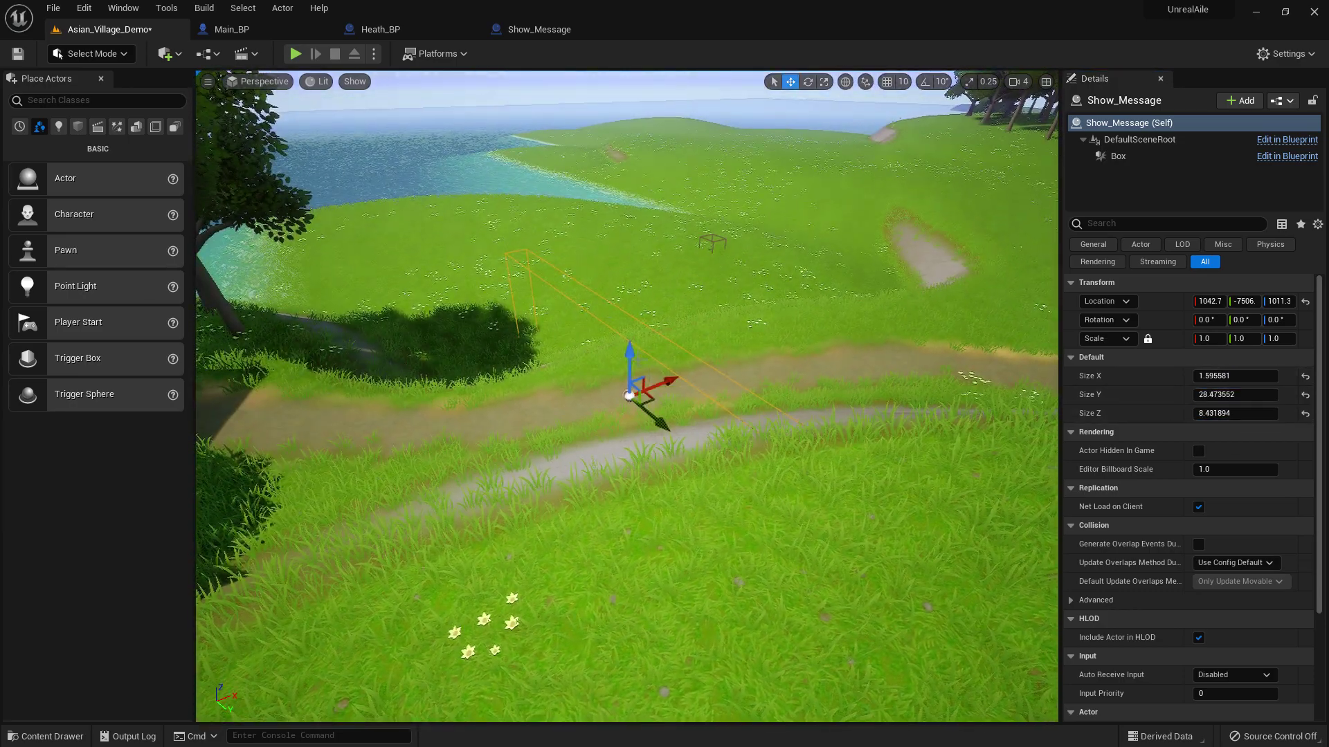
mouse_move(640, 348)
mouse_down()
mouse_move(640, 306)
mouse_move(641, 326)
mouse_up()
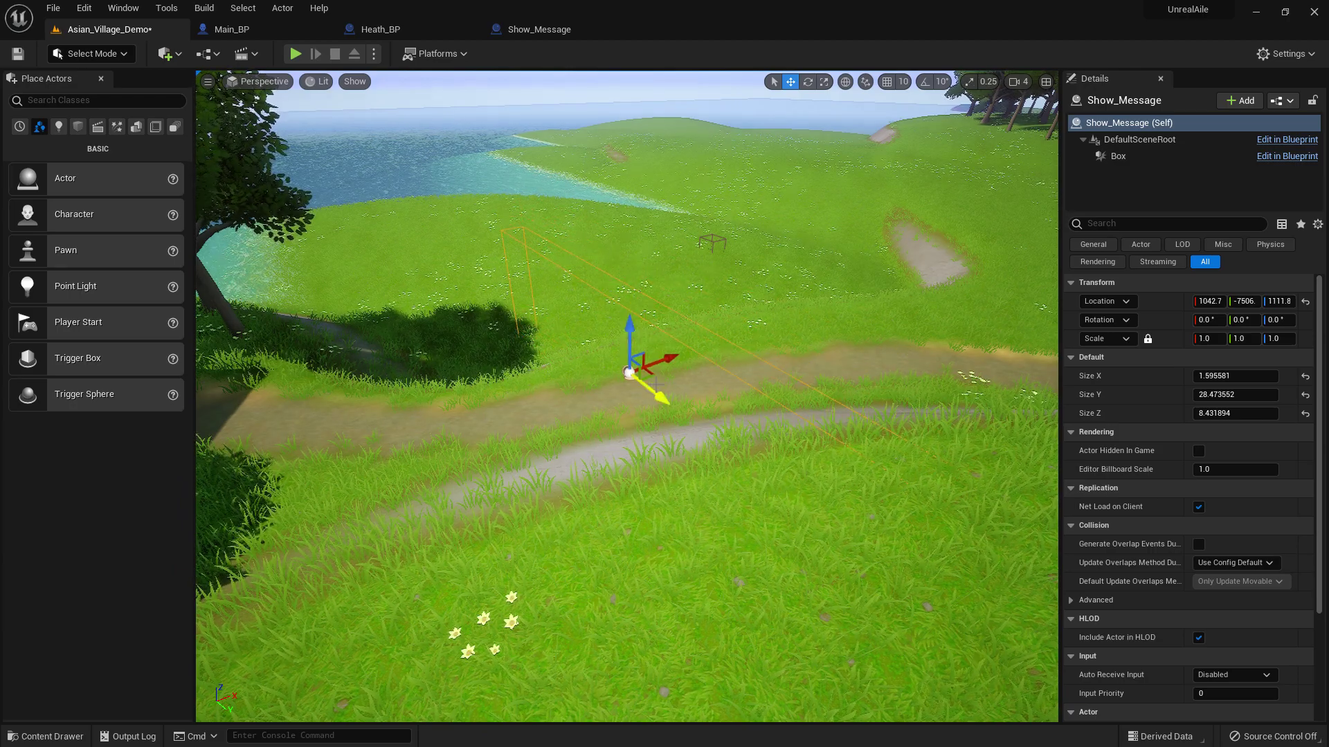
drag(629, 372, 347, 370)
mouse_move(346, 371)
right_down()
mouse_move(735, 478)
mouse_move(517, 58)
right_up()
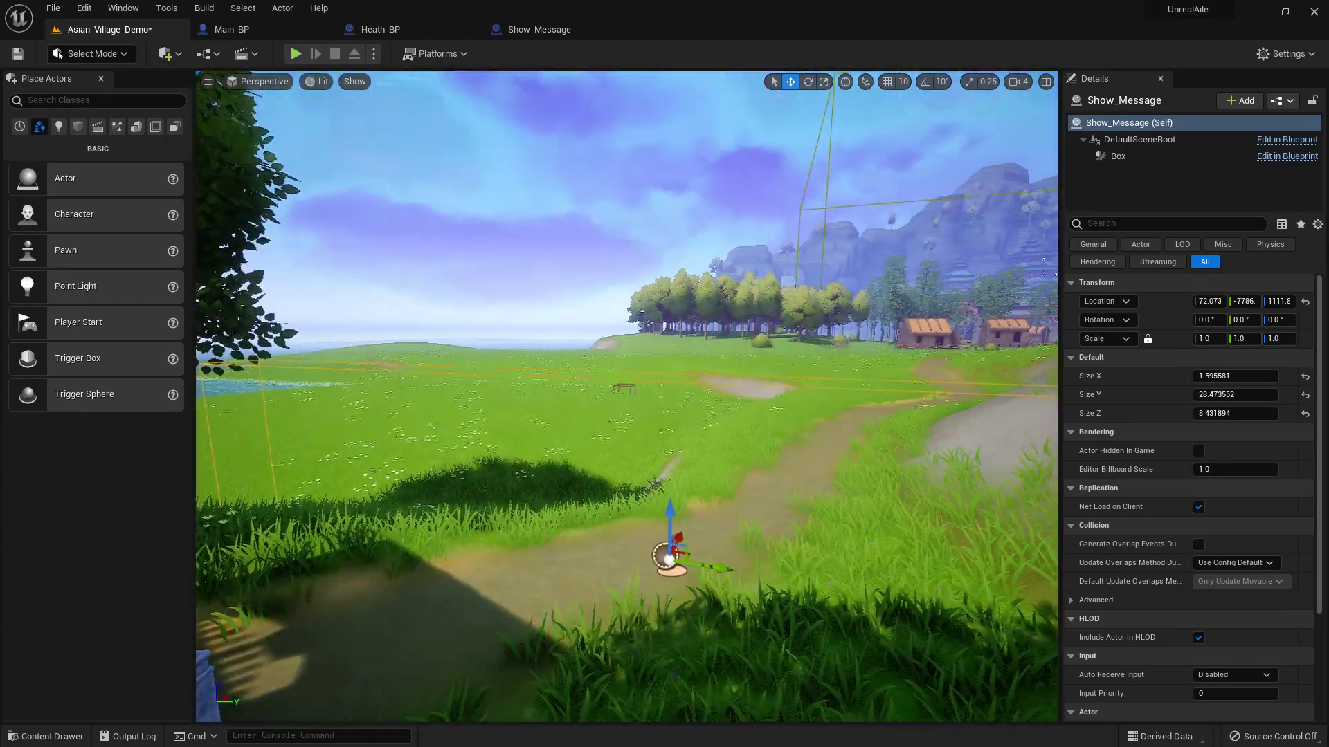
In Show_Message's Event Graph, add Box On Component Begin Overlap with Cast To Main_BP from Other Actor
click(520, 36)
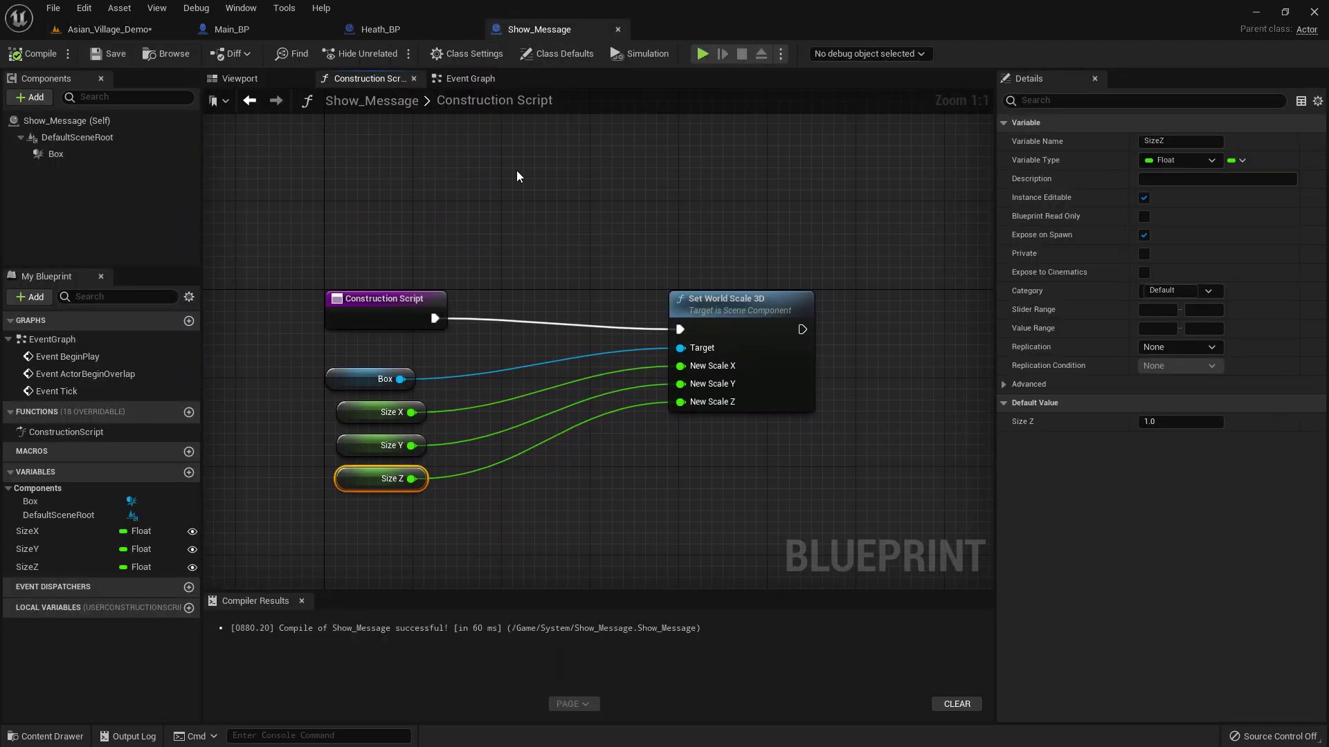
click(477, 82)
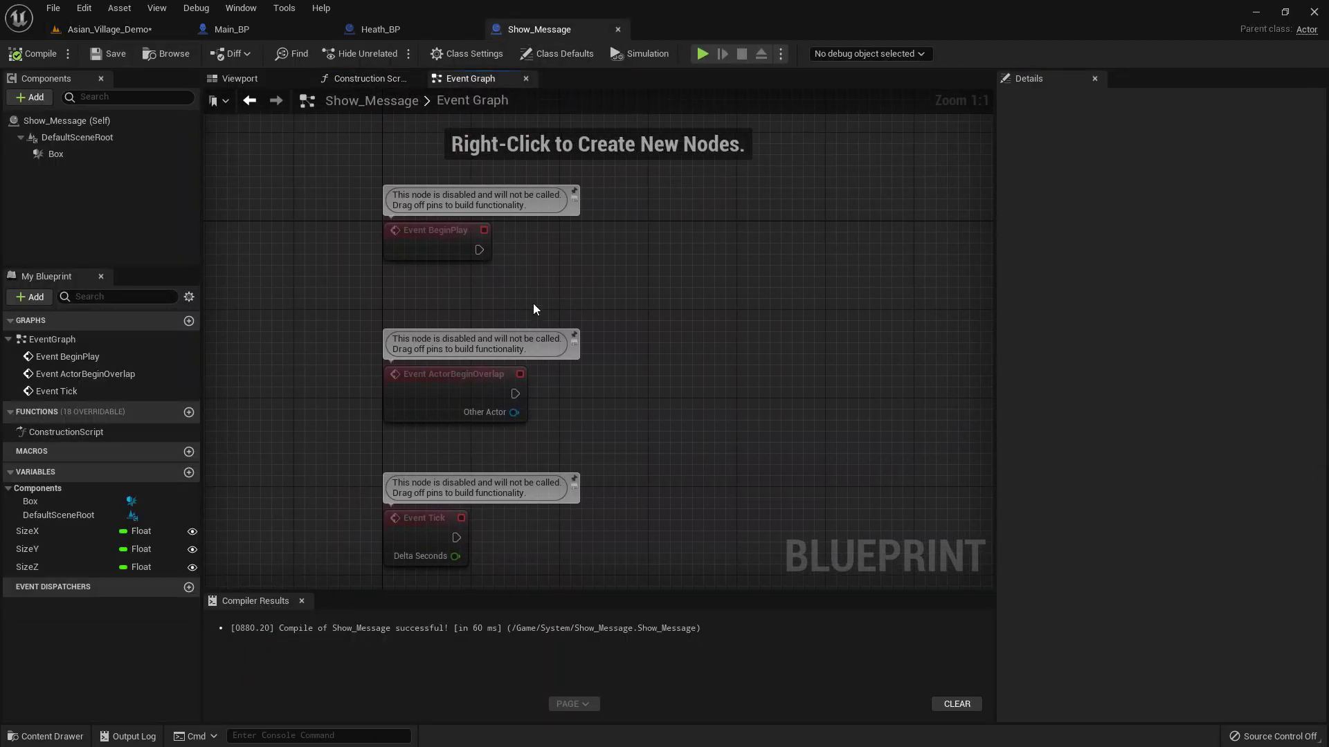
click(63, 153)
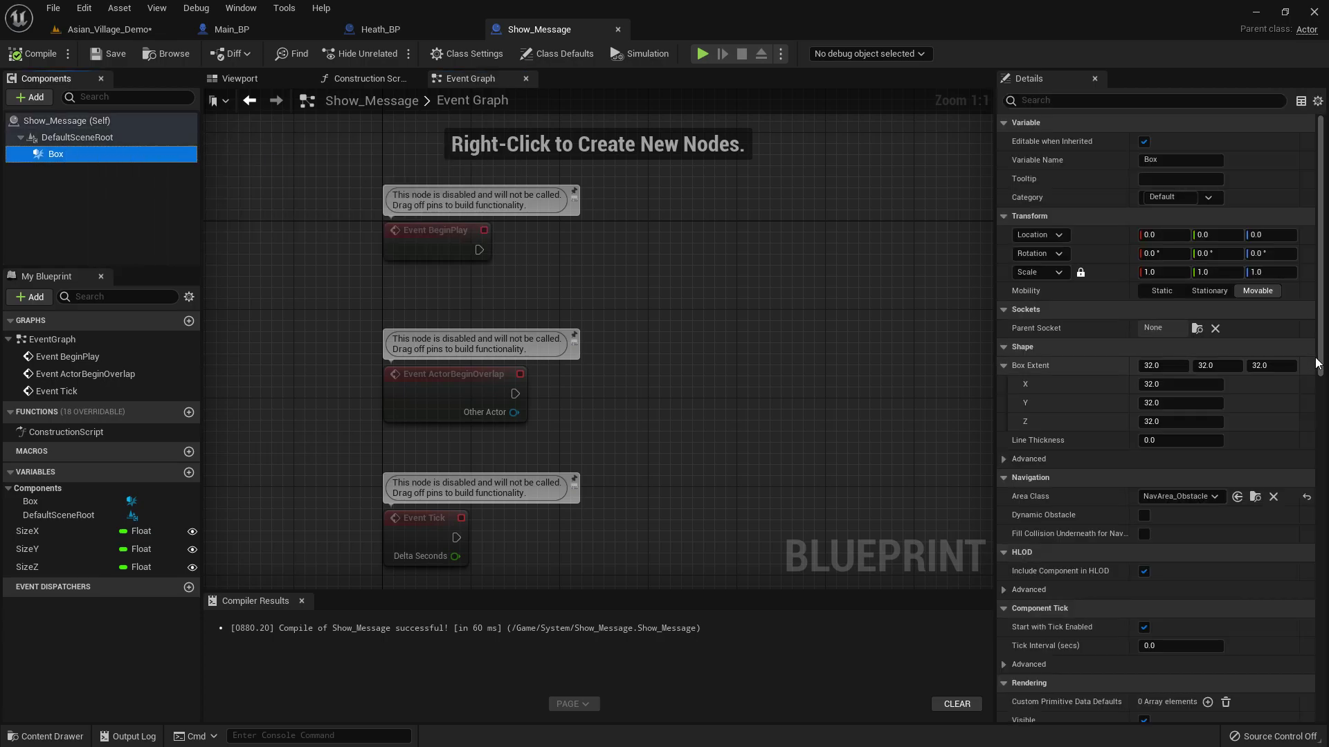
scroll(1301, 694, down, 10)
click(1176, 396)
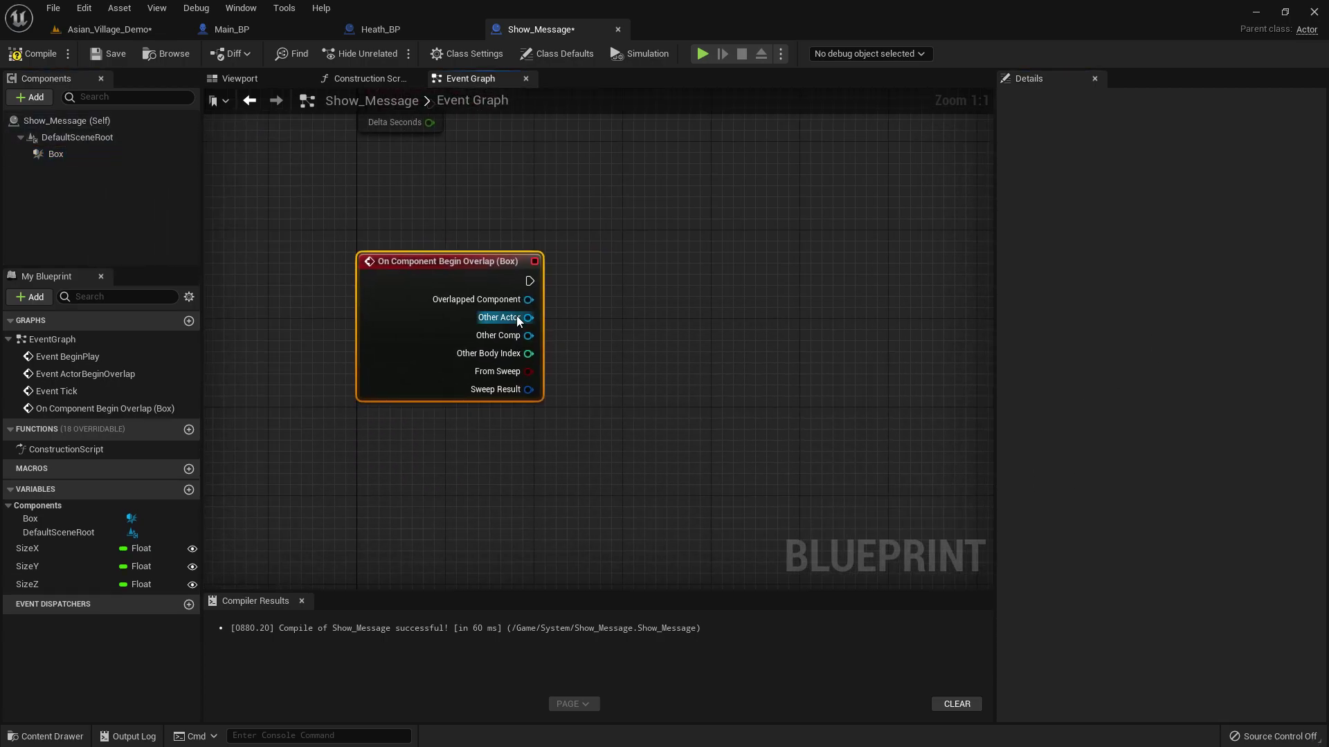
drag(529, 317, 659, 325)
text(CAST TO)
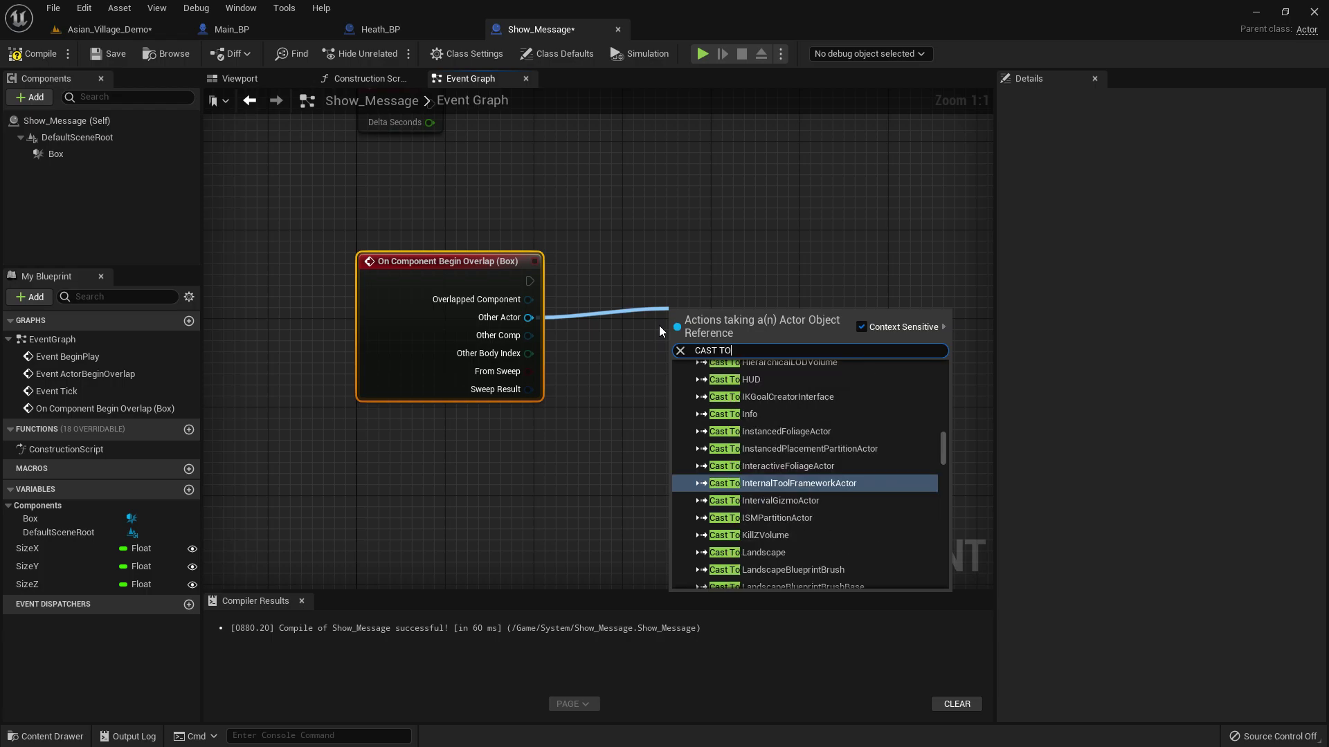
text( MAIN)
key(Return)
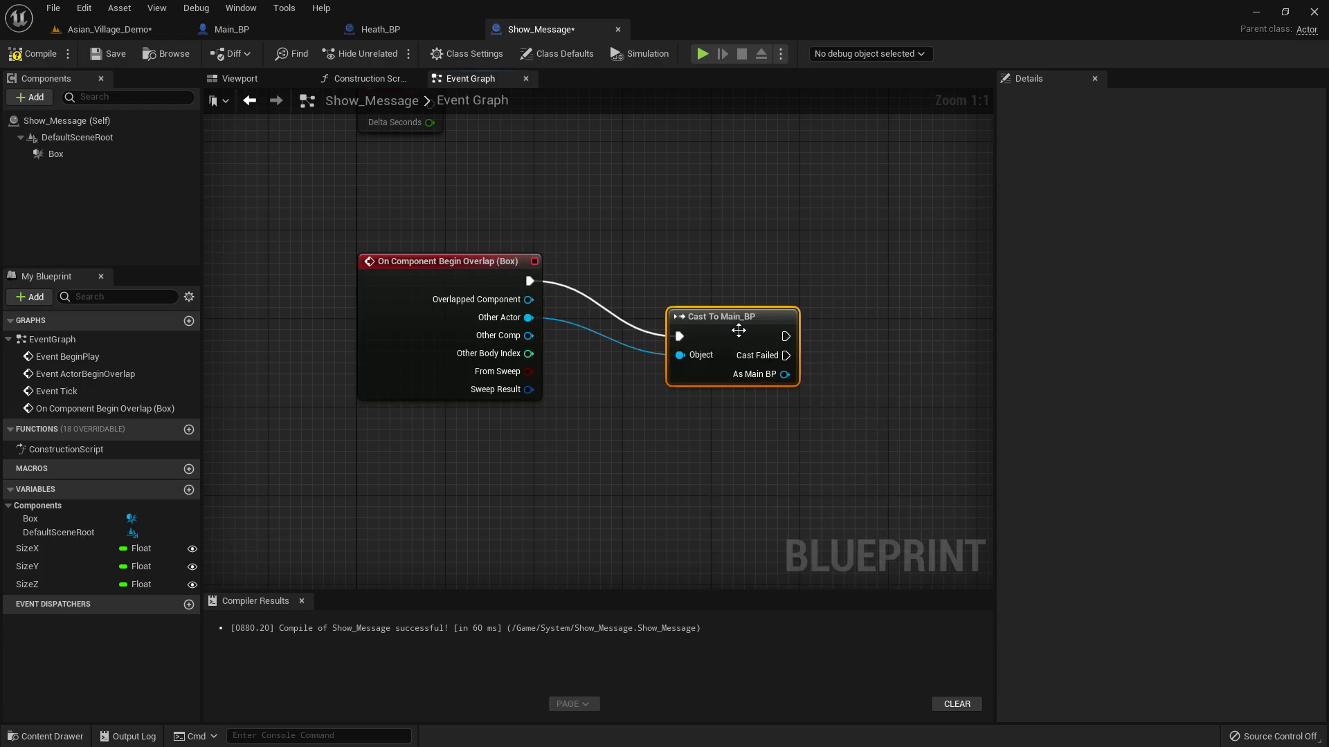
click(270, 30)
Inspect Liver_BP's OpenDoor event and its A CW message node, then return to Show_Message
right_drag(352, 378, 539, 360)
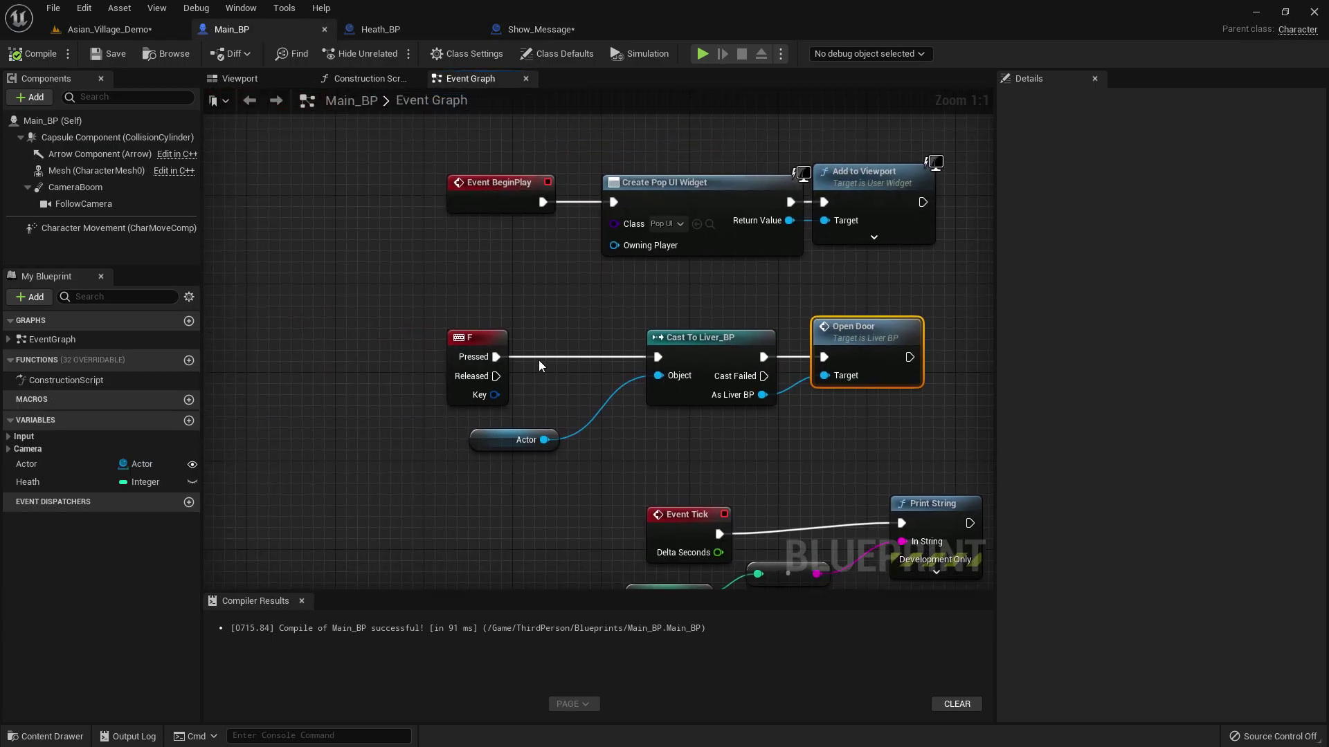
scroll(539, 360, down, 2)
scroll(561, 416, up, 2)
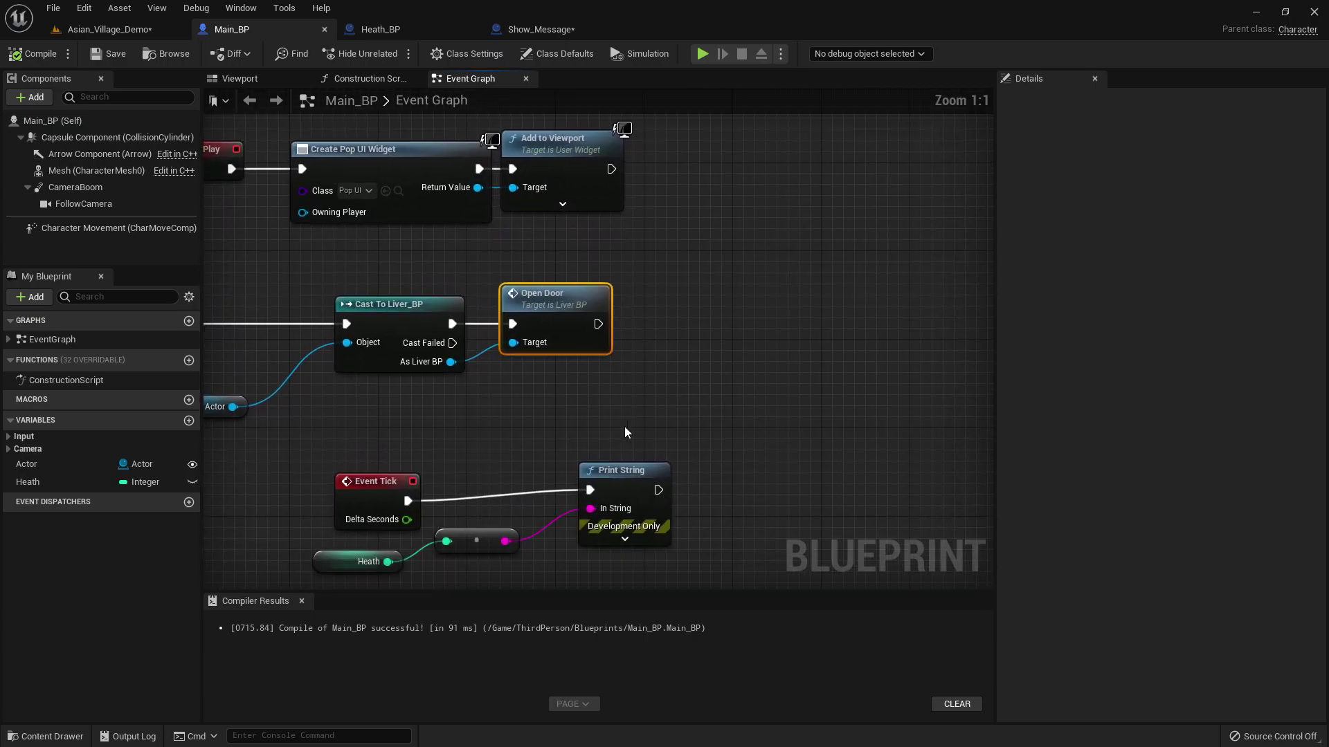
right_drag(563, 305, 580, 253)
double_click(579, 253)
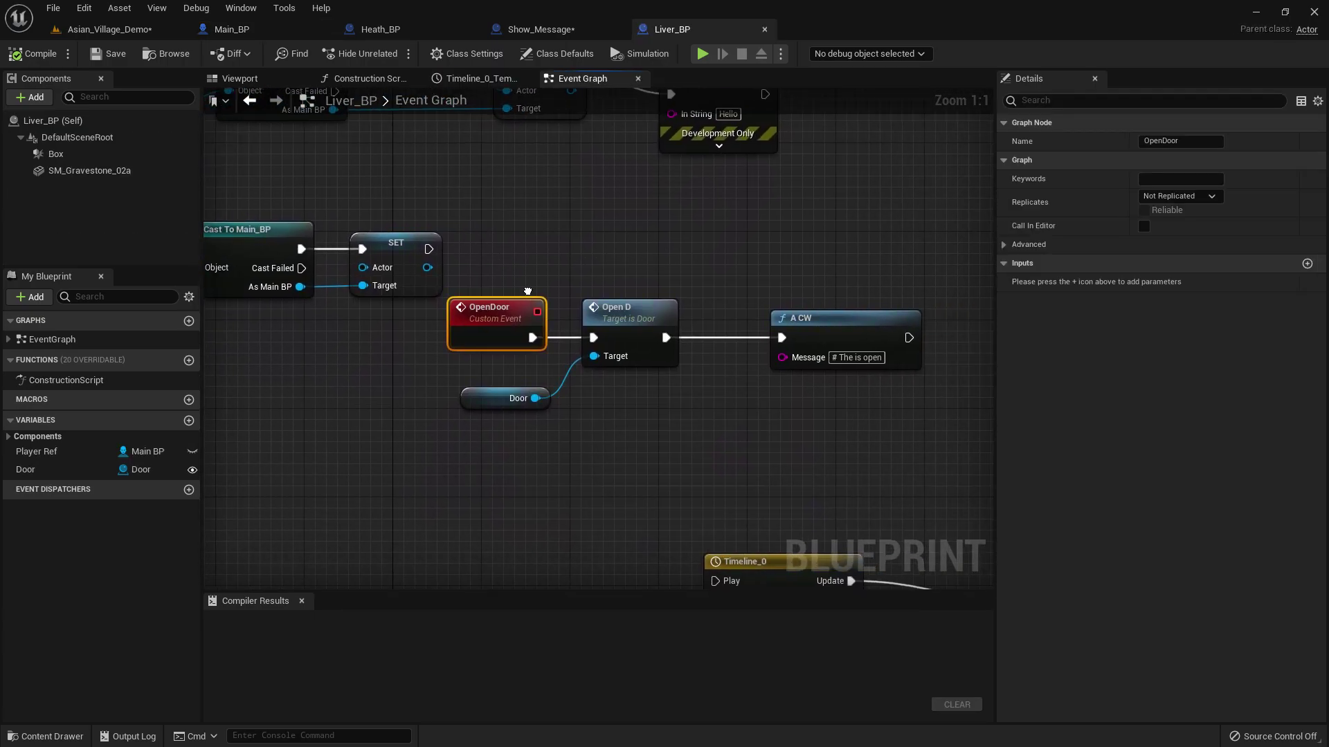
click(737, 306)
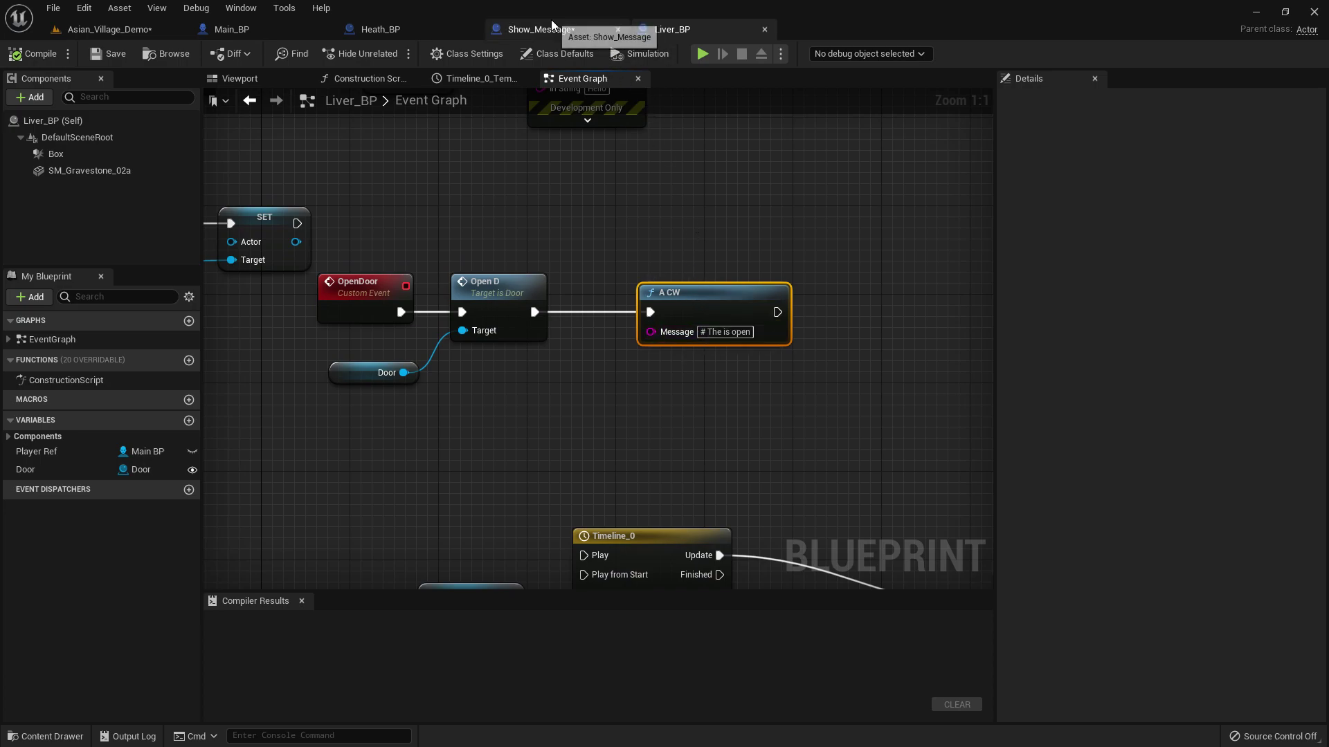
click(519, 30)
Add an A CW function node beside the Cast To Main_BP node
drag(697, 261, 696, 273)
right_click(792, 234)
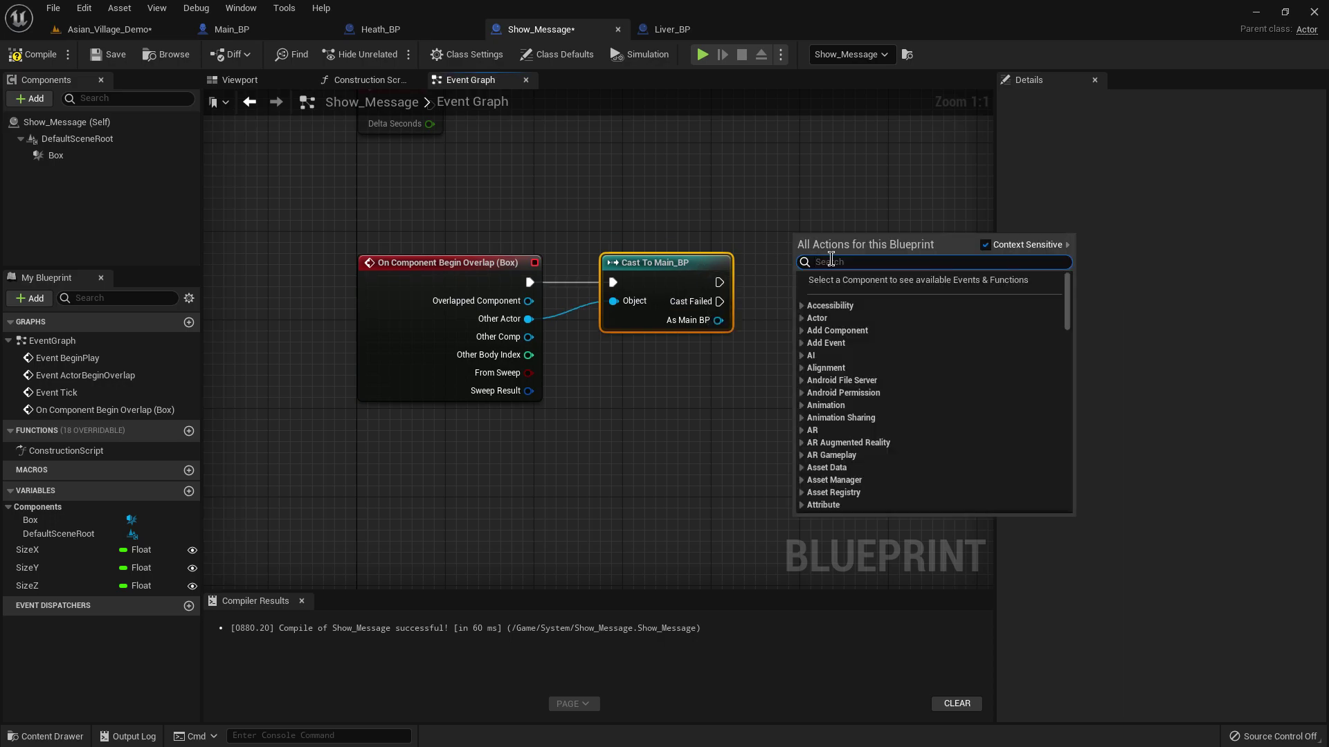
text(A CW)
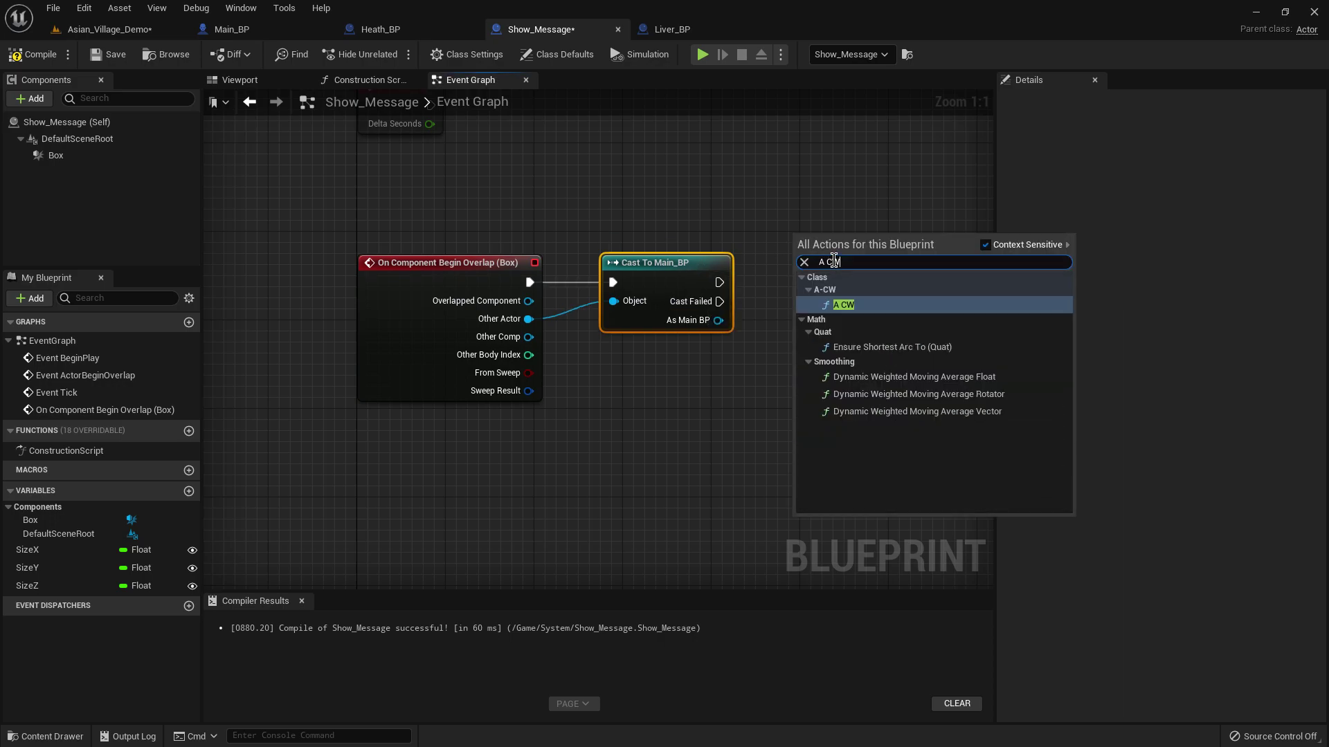
click(869, 298)
drag(831, 242, 843, 274)
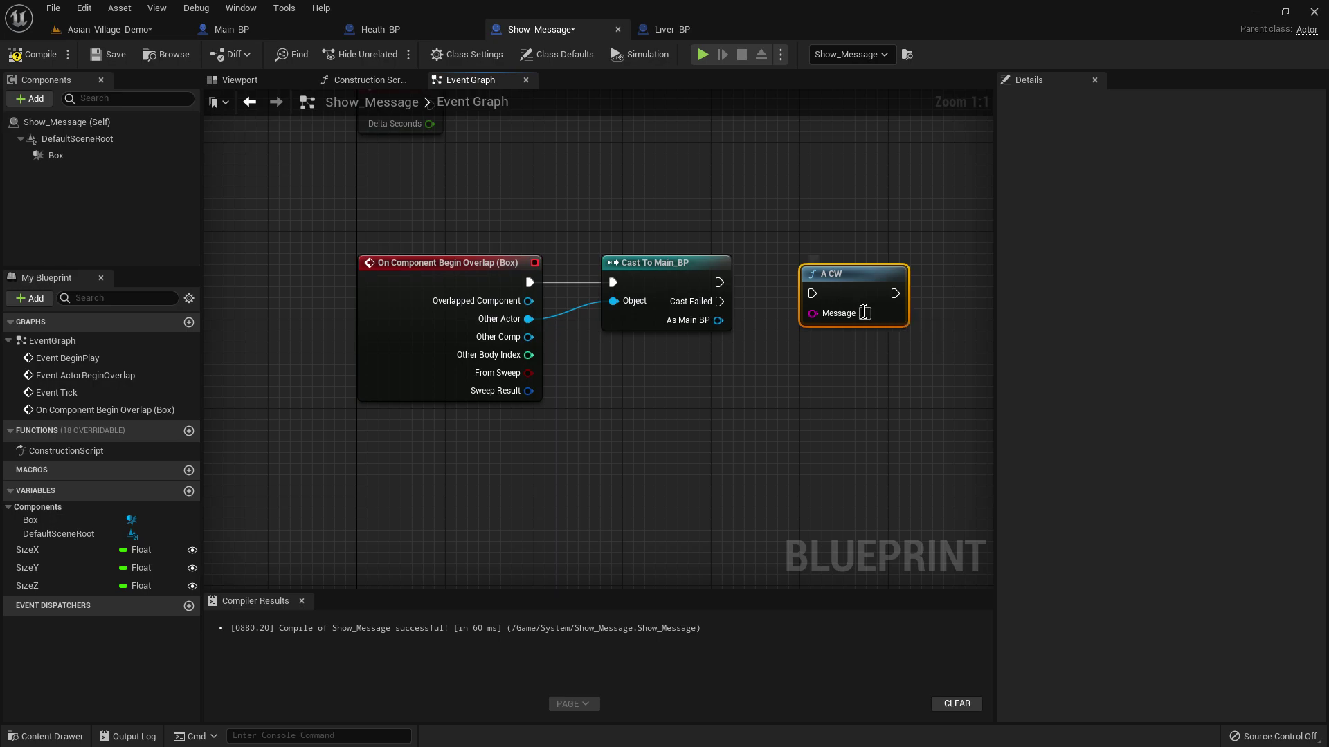
right_drag(754, 307, 560, 269)
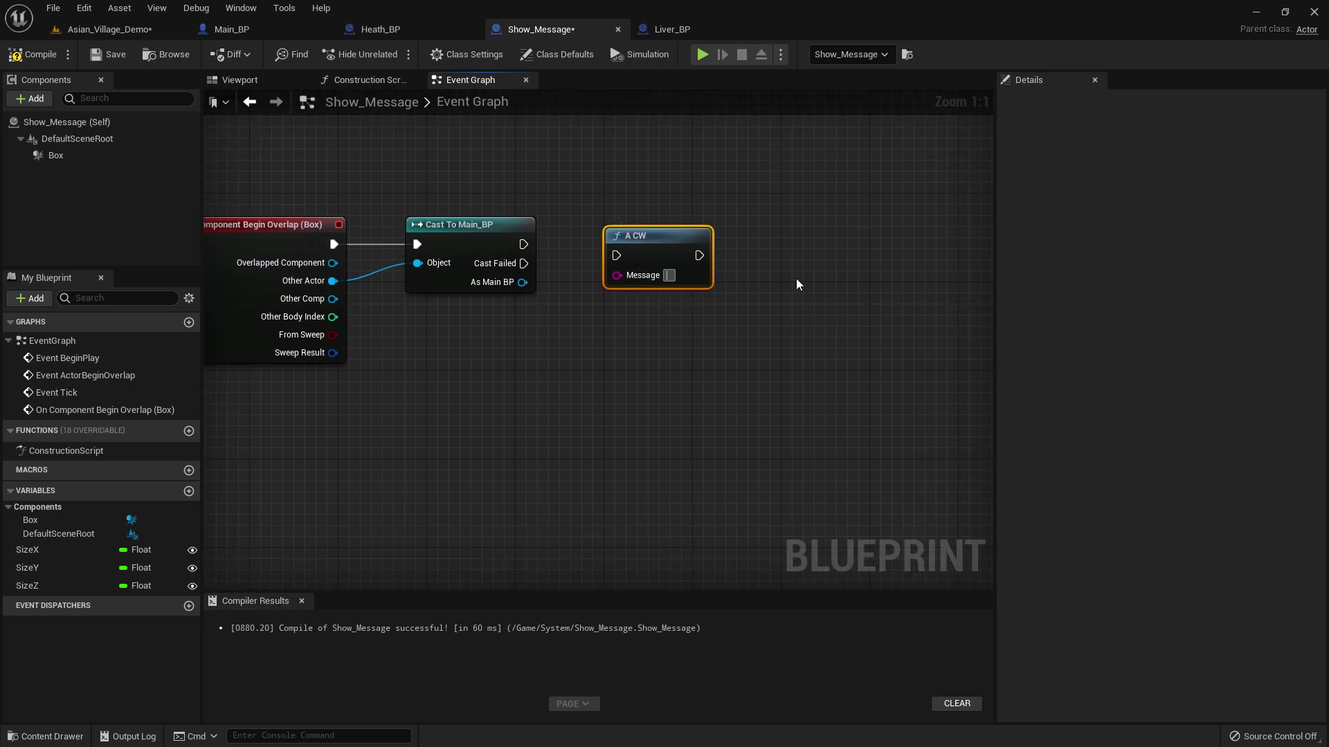
text(pI)
text(CK)
Enter the message '# Find the heath bolte' and wire the successful cast into A CW
key(BackSpace)
key(BackSpace)
key(BackSpace)
key(BackSpace)
text(Find the)
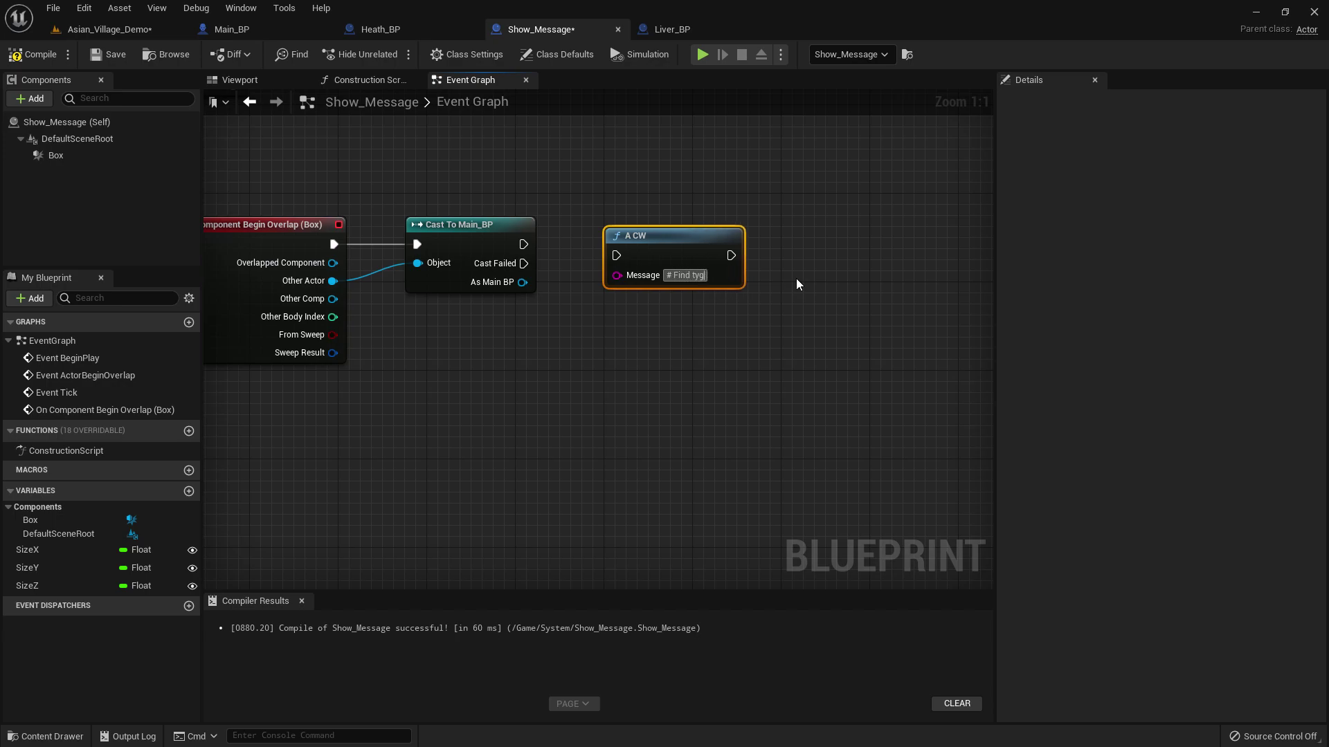
key(BackSpace)
key(BackSpace)
text(he heat)
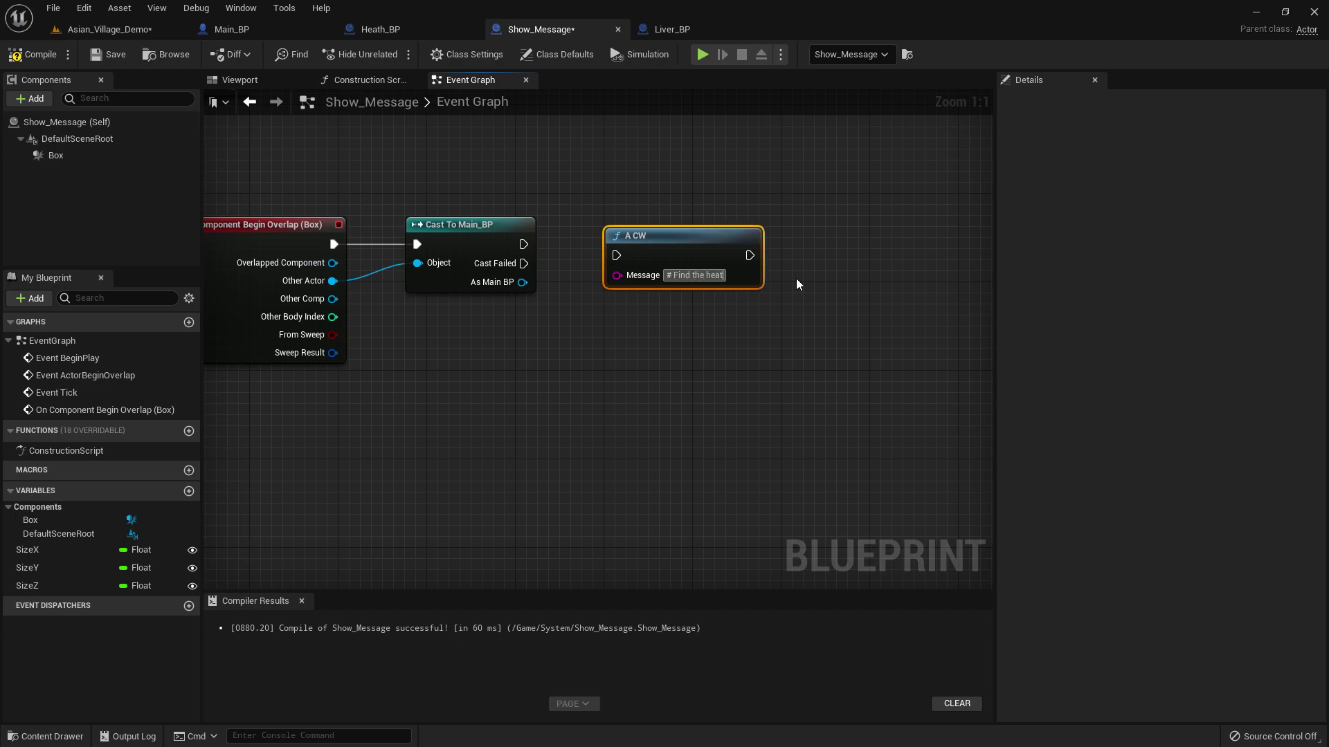
text(h bolte)
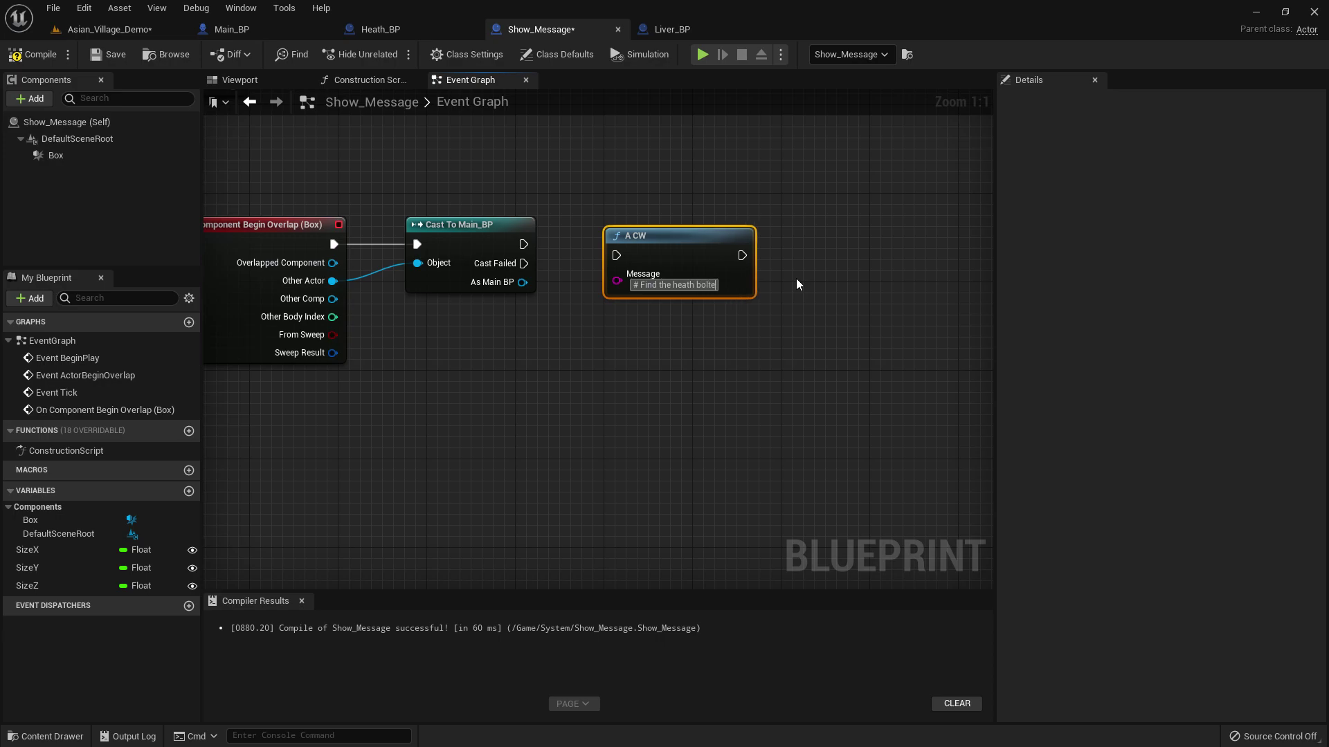
key(Return)
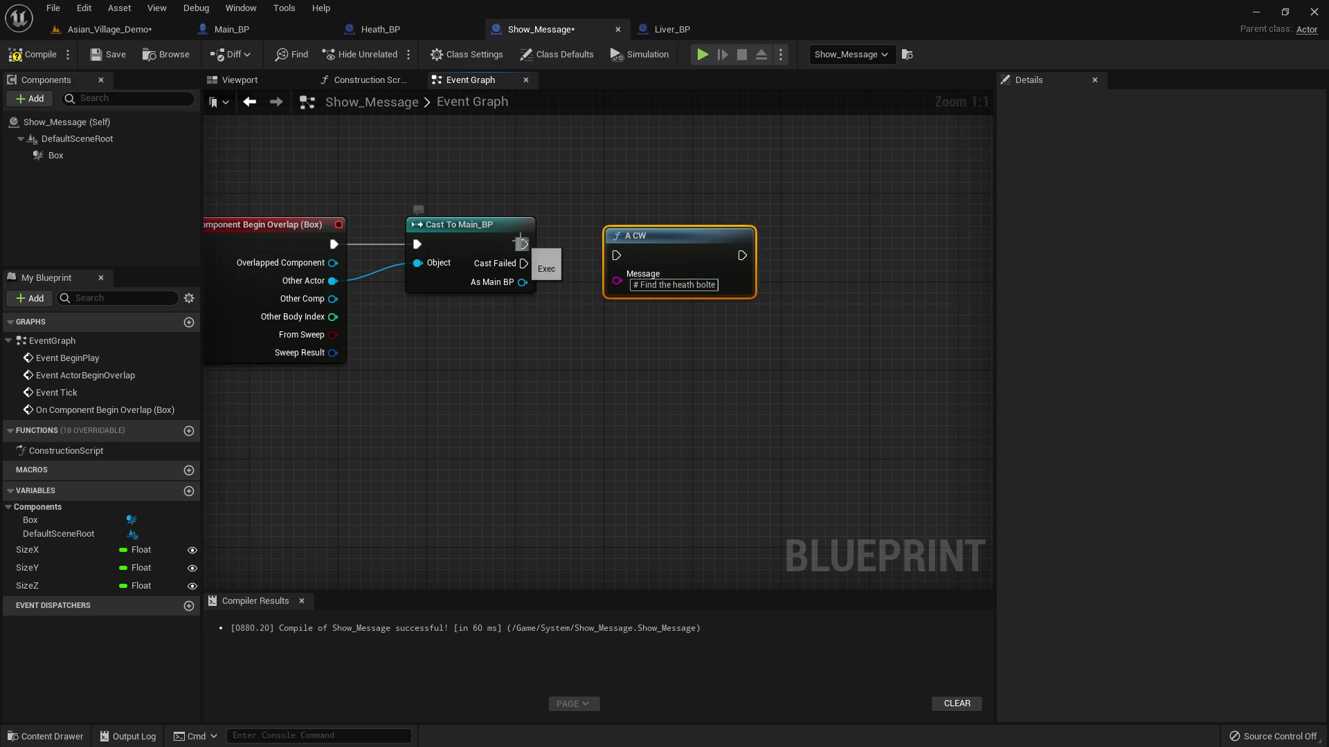
drag(524, 244, 638, 261)
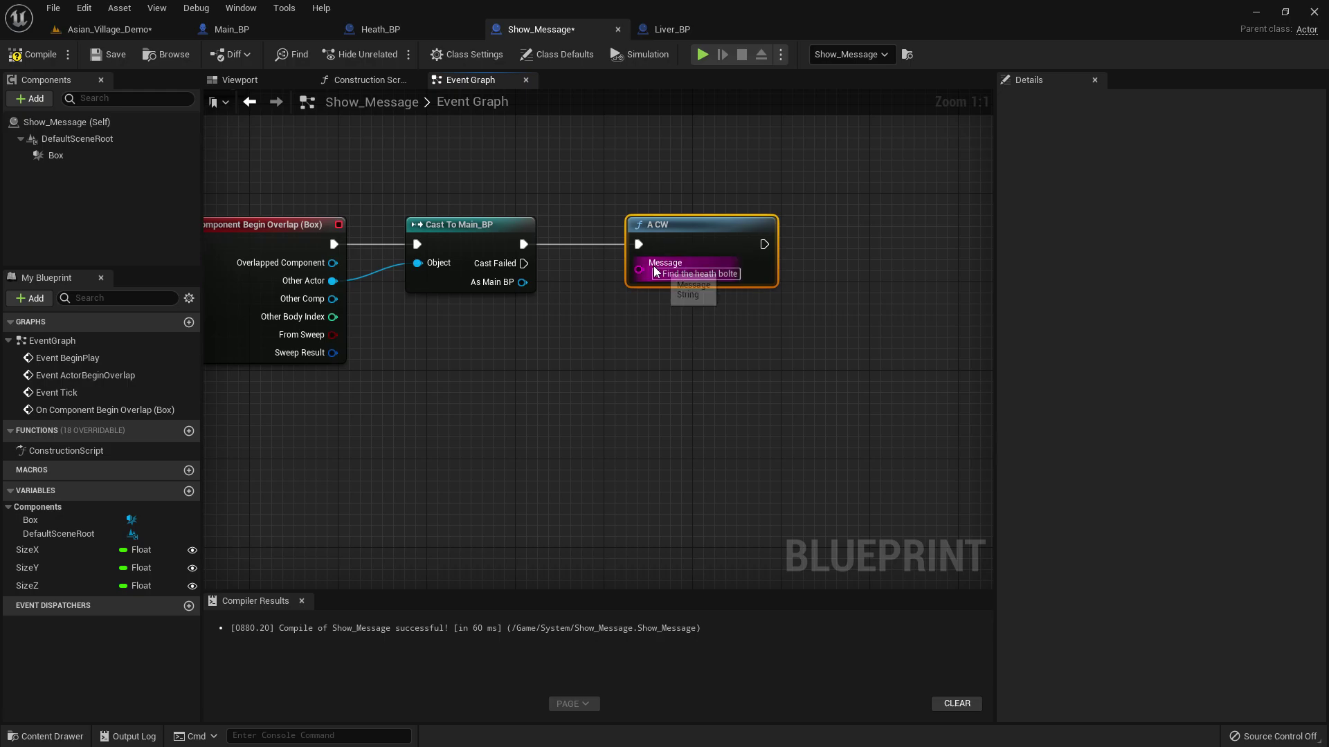
Copy the message text and promote A CW's Message pin to a variable
right_click(672, 277)
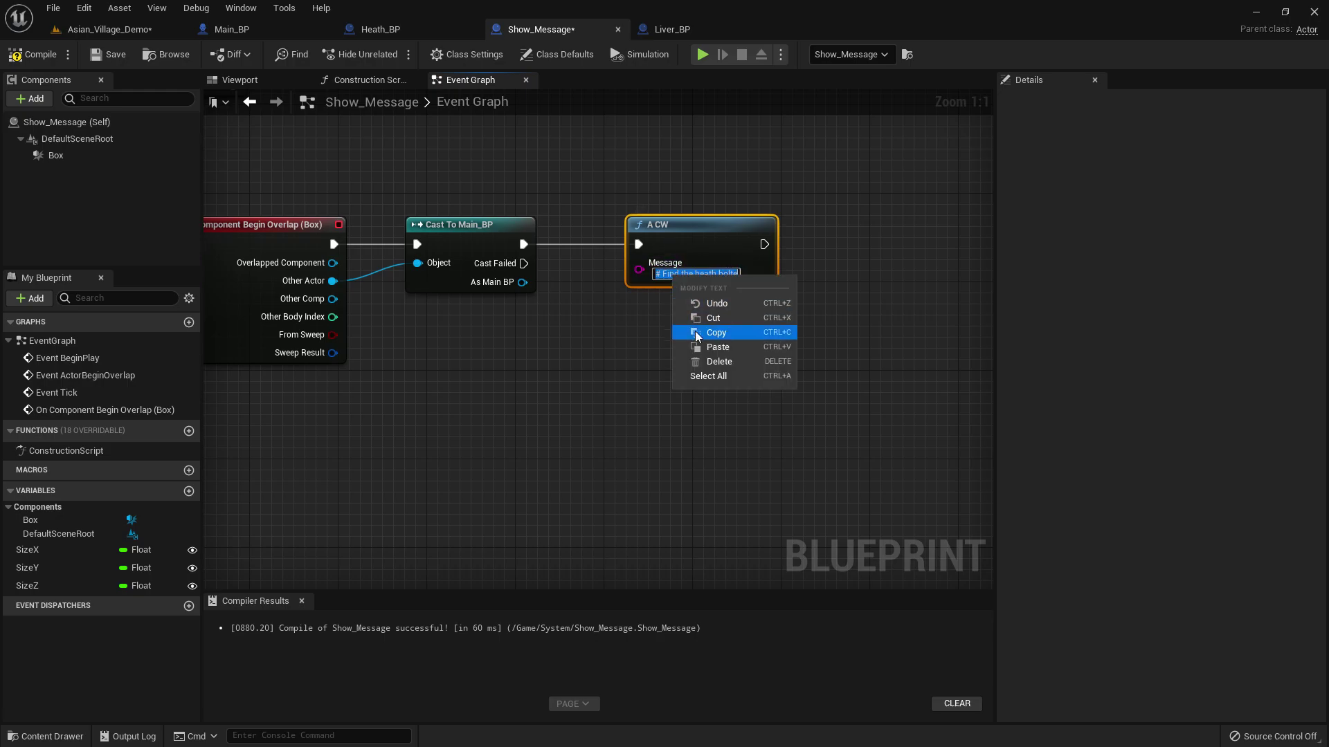
click(661, 278)
right_click(636, 273)
click(680, 297)
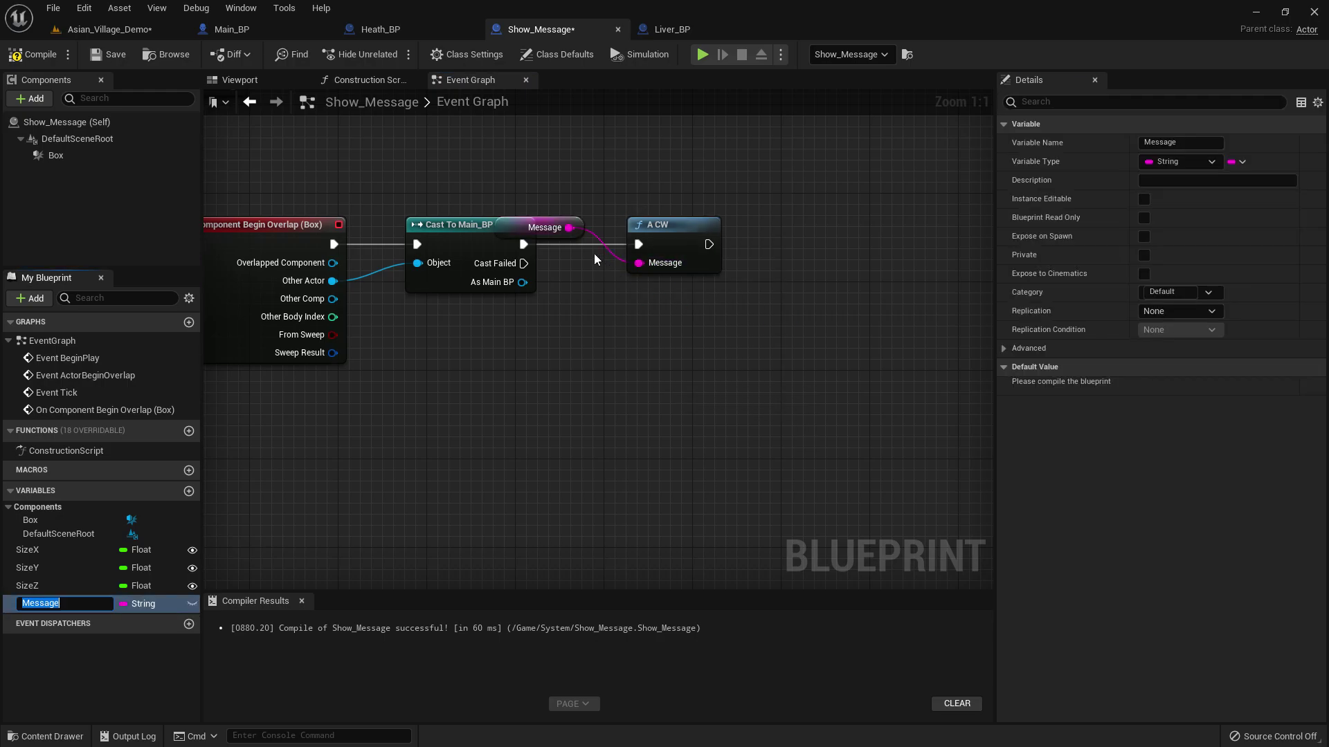
drag(567, 221, 711, 186)
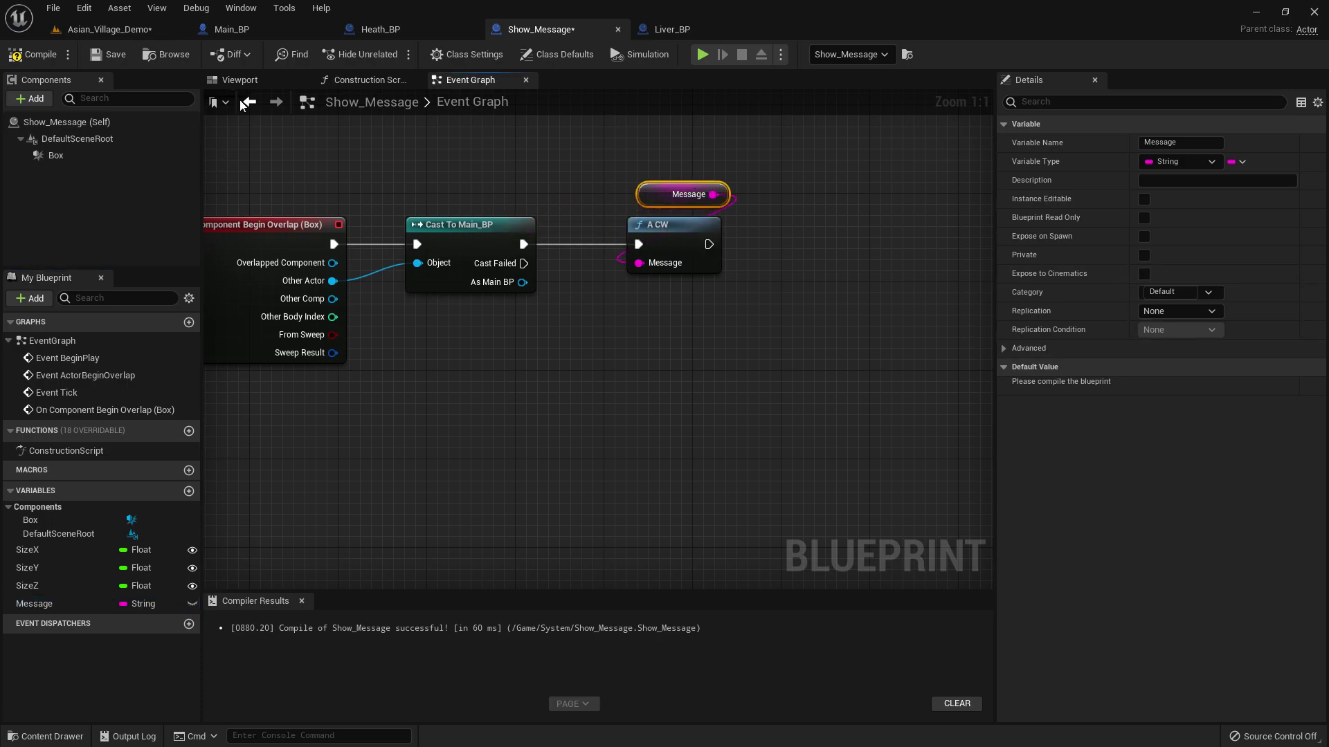
Make the Message variable Instance Editable and Expose on Spawn, and compile
click(35, 54)
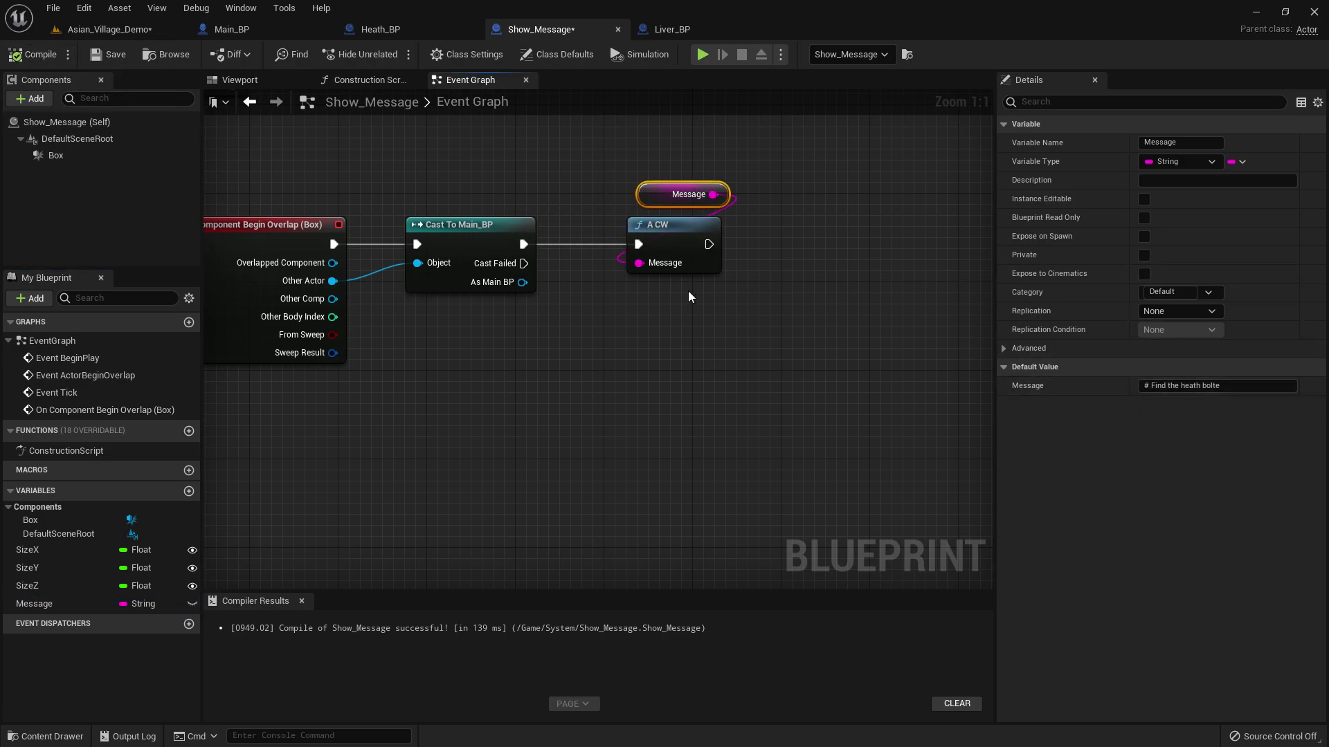
click(1144, 198)
click(1144, 236)
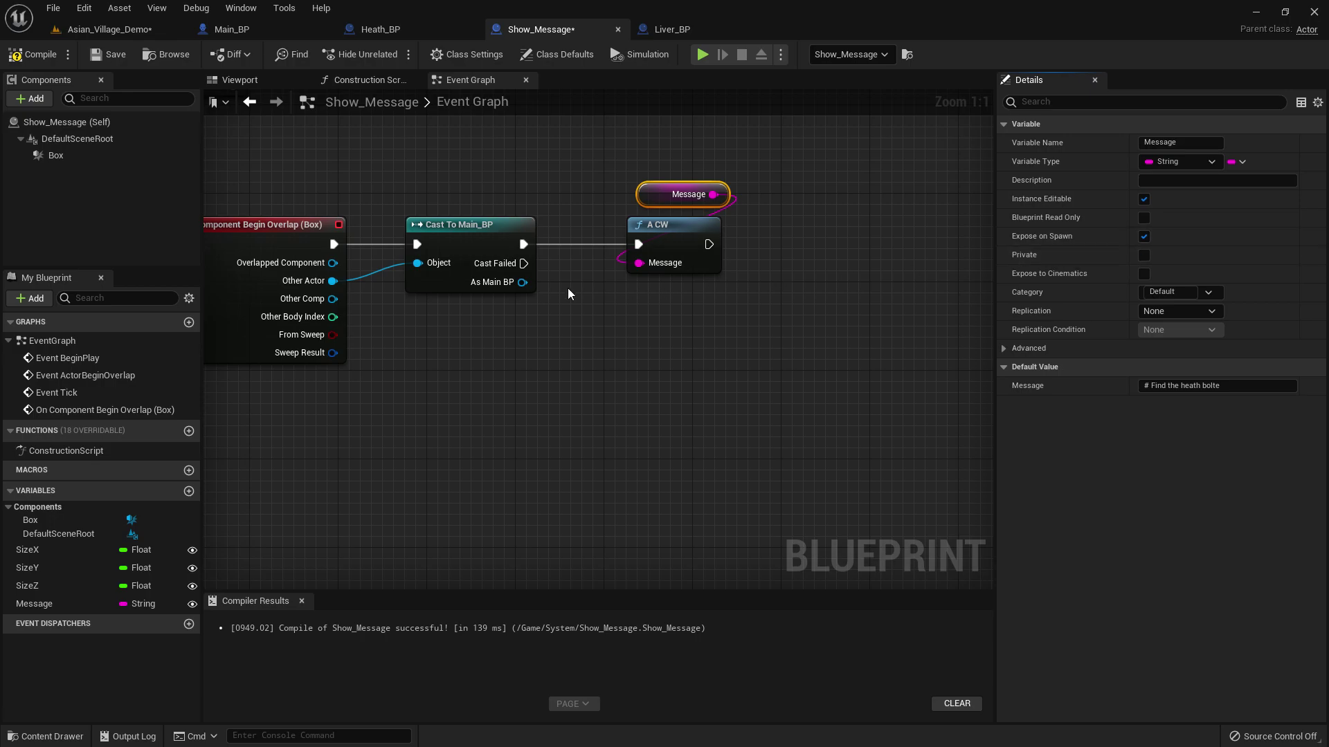
right_drag(568, 294, 644, 291)
click(42, 56)
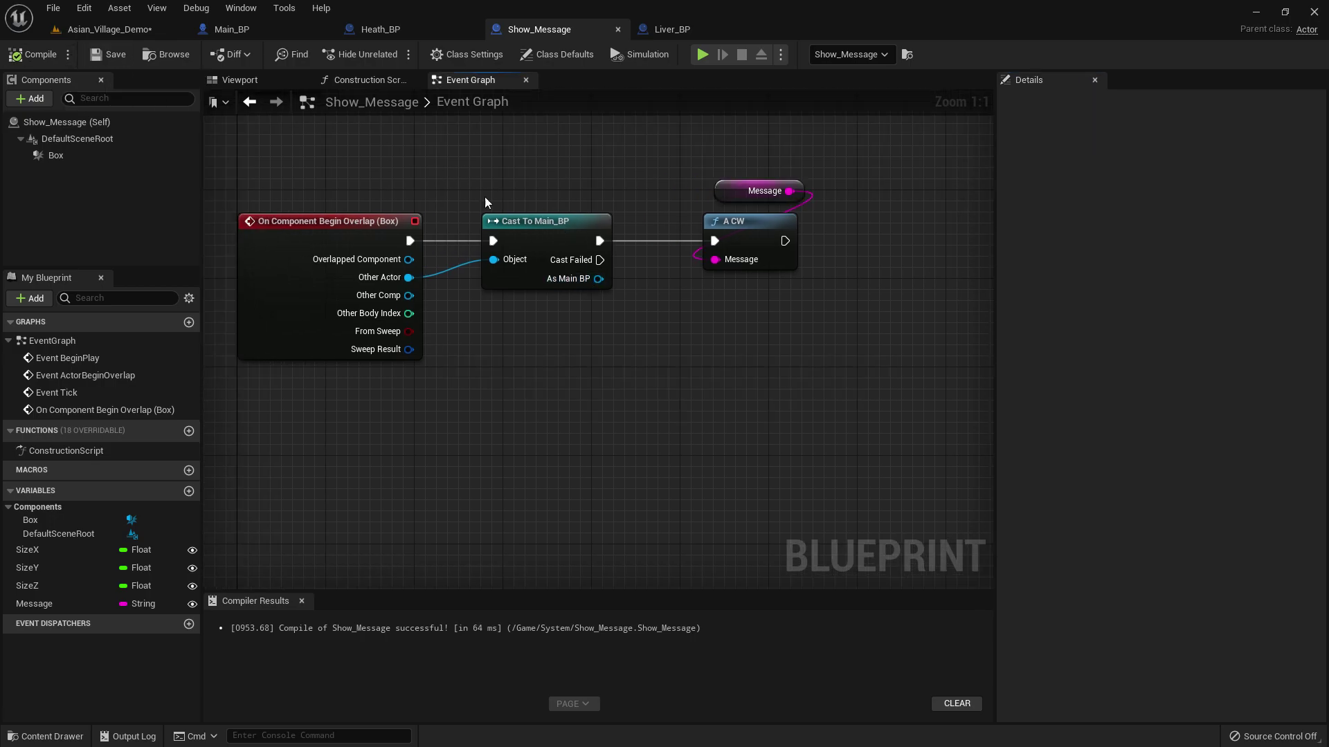
Focus on the Show_Message actor in the village level and briefly play-test it
click(130, 35)
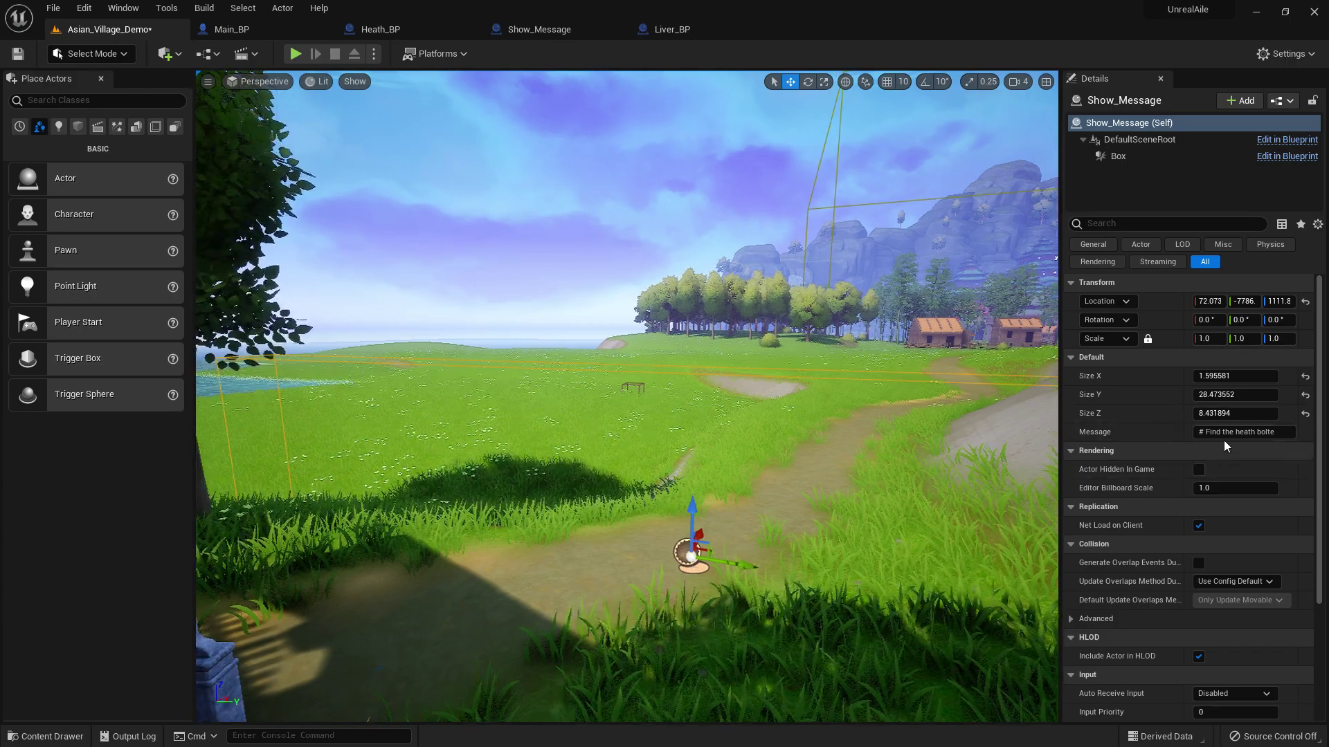
key(f)
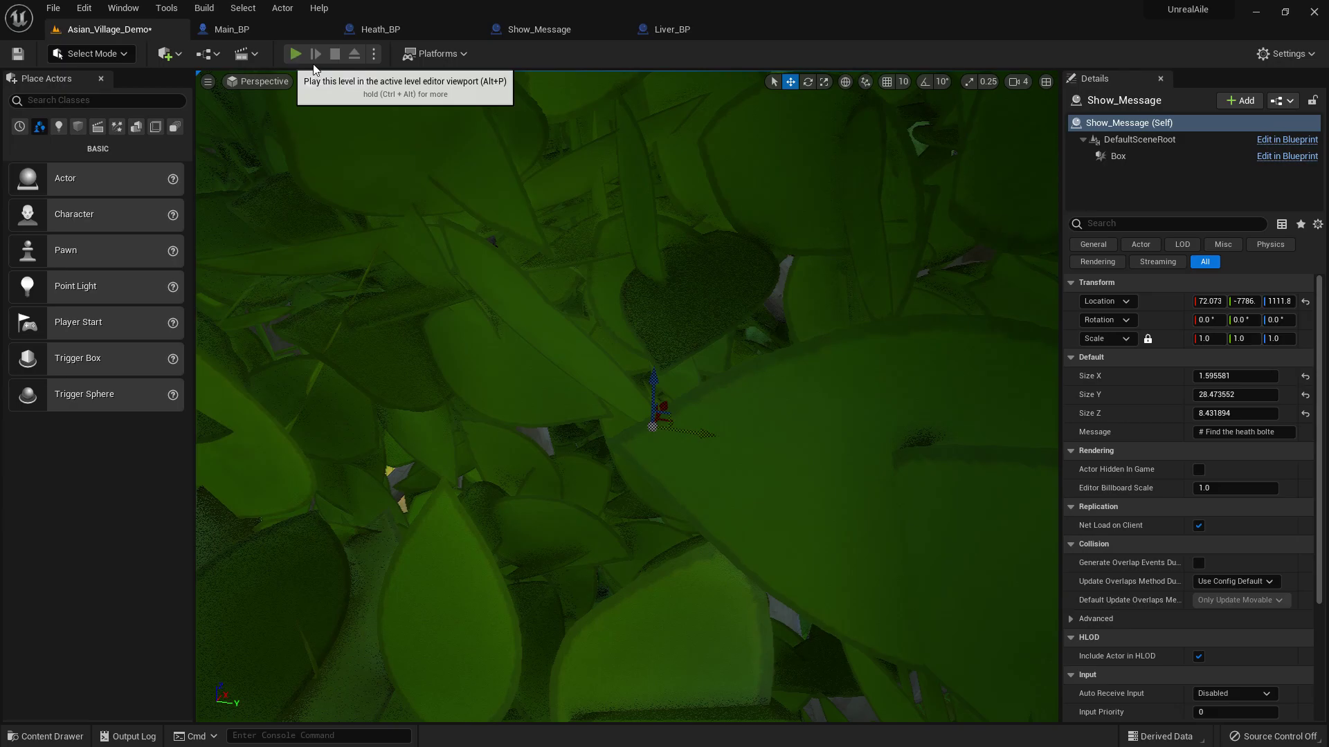
click(296, 54)
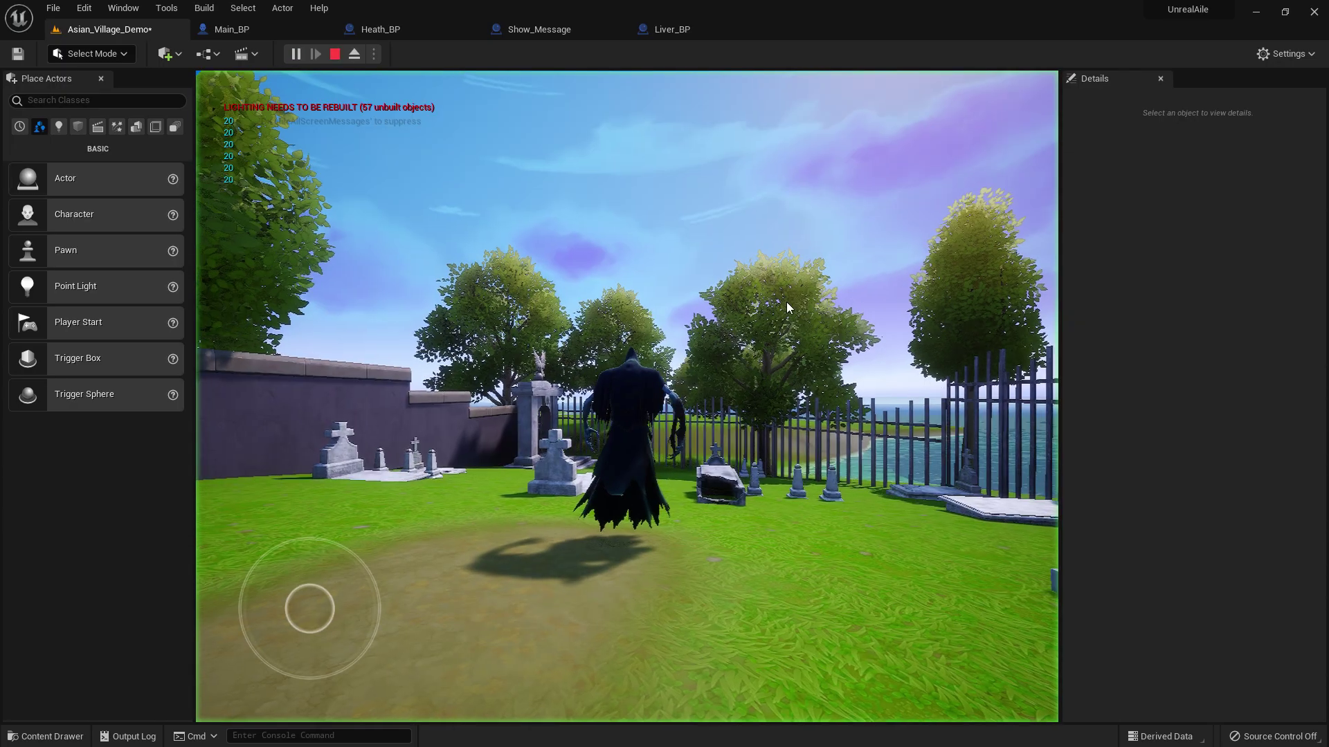
key(Escape)
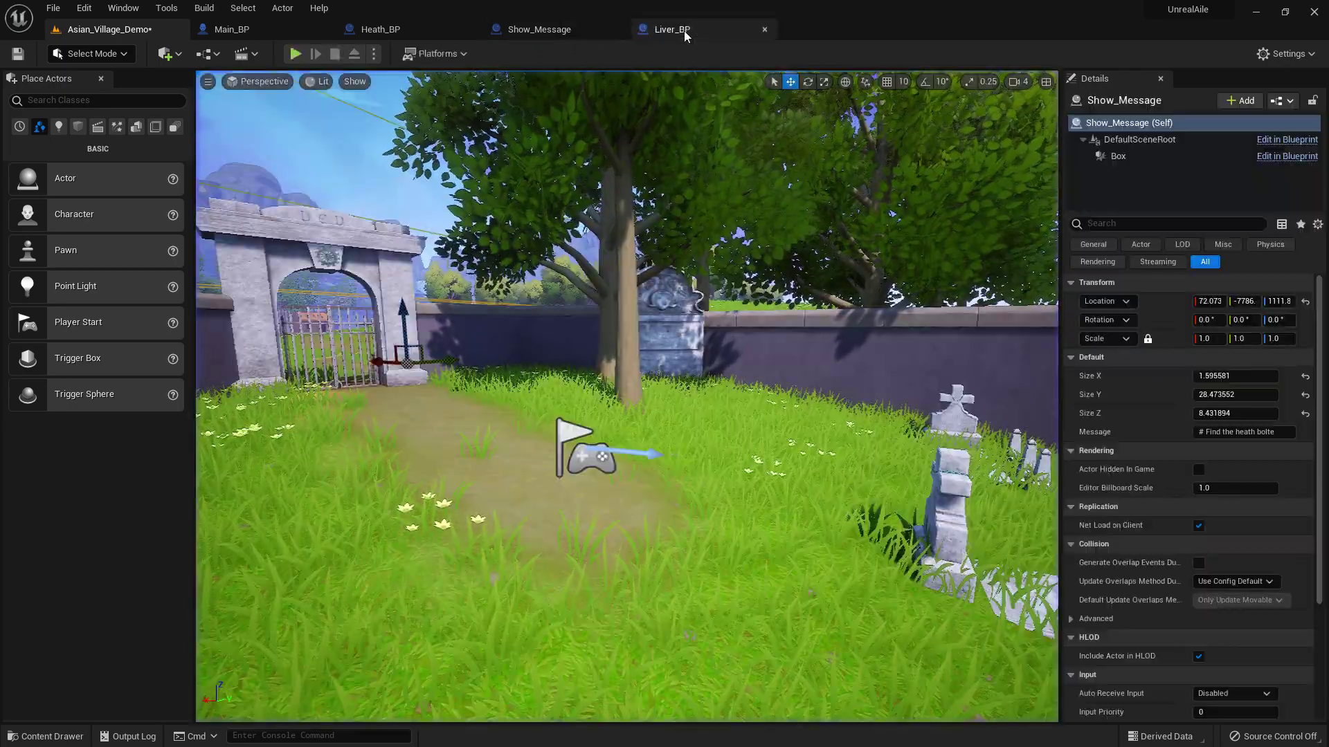
Add Destroy Actor after A CW in Show_Message and save the blueprint
click(684, 29)
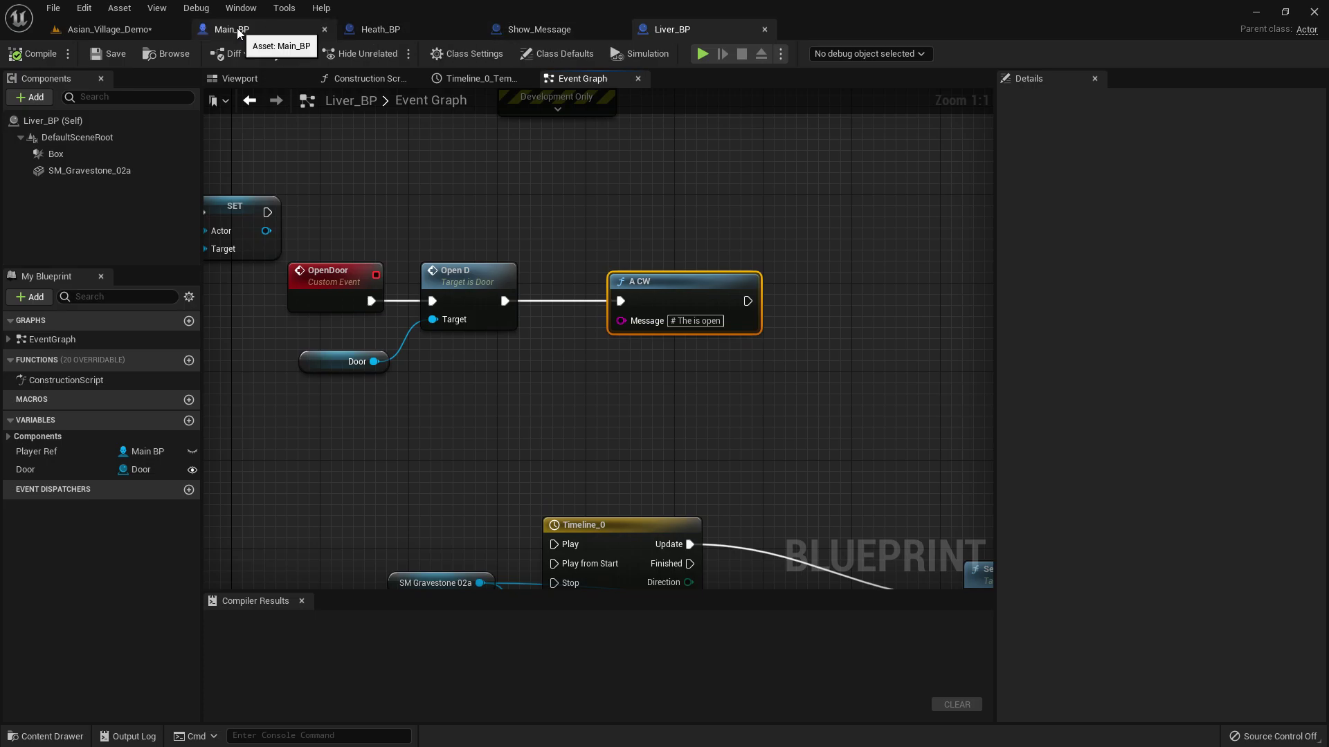
click(570, 30)
right_drag(828, 316, 682, 285)
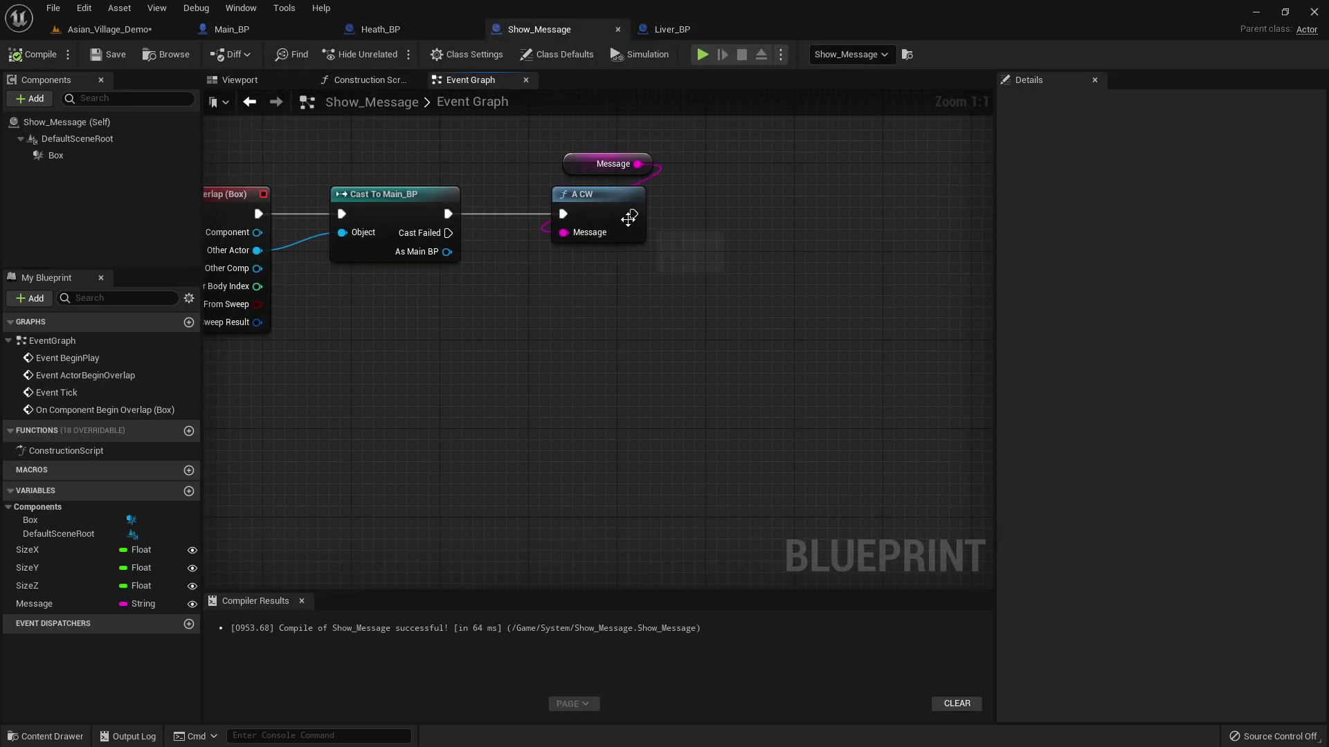
drag(633, 214, 760, 214)
text(des)
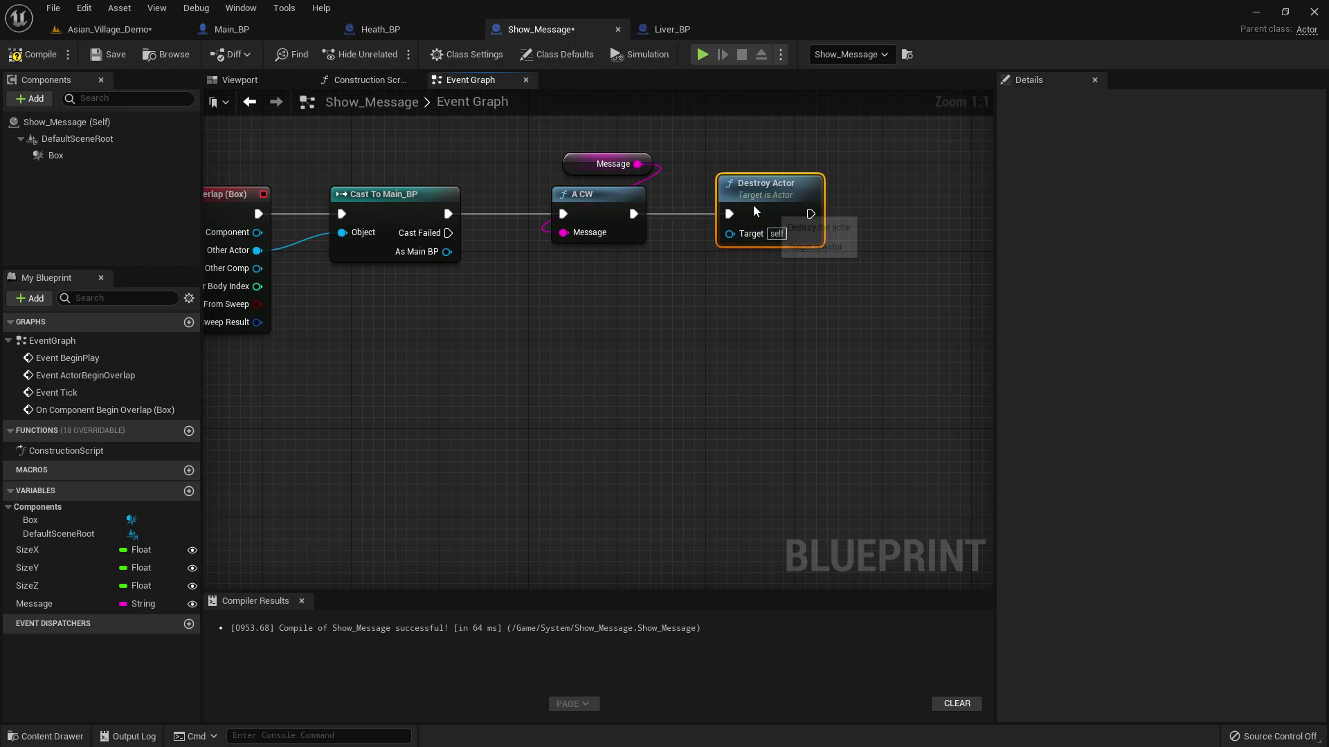
click(109, 54)
click(104, 30)
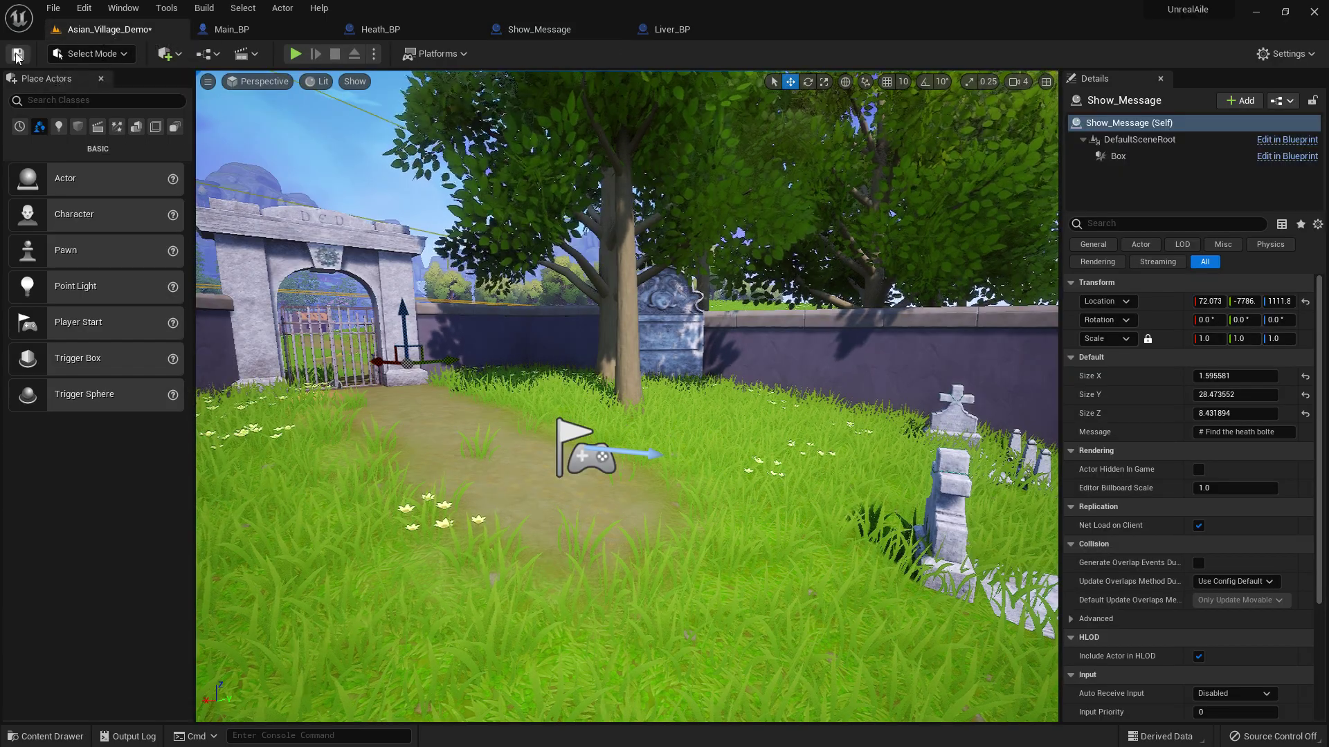
Save the village level and start a Play In Editor session to test the trigger
click(17, 54)
click(295, 53)
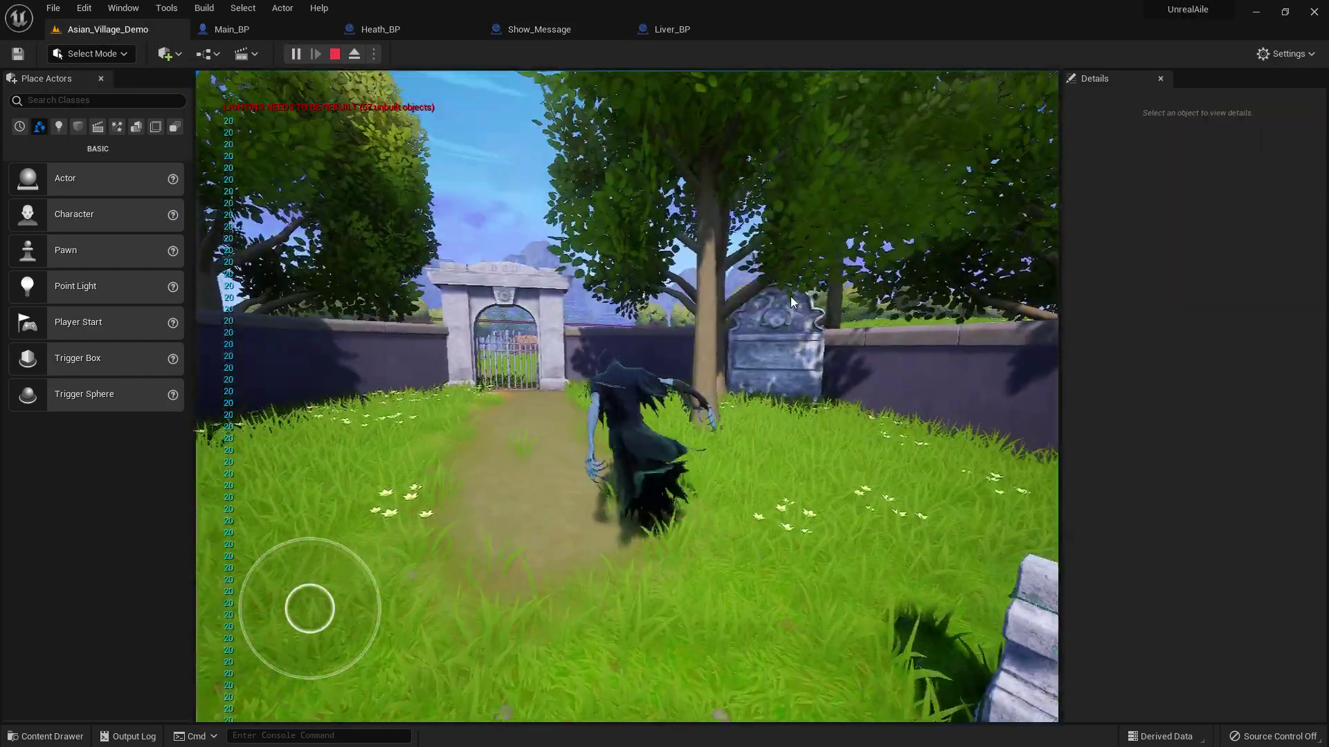